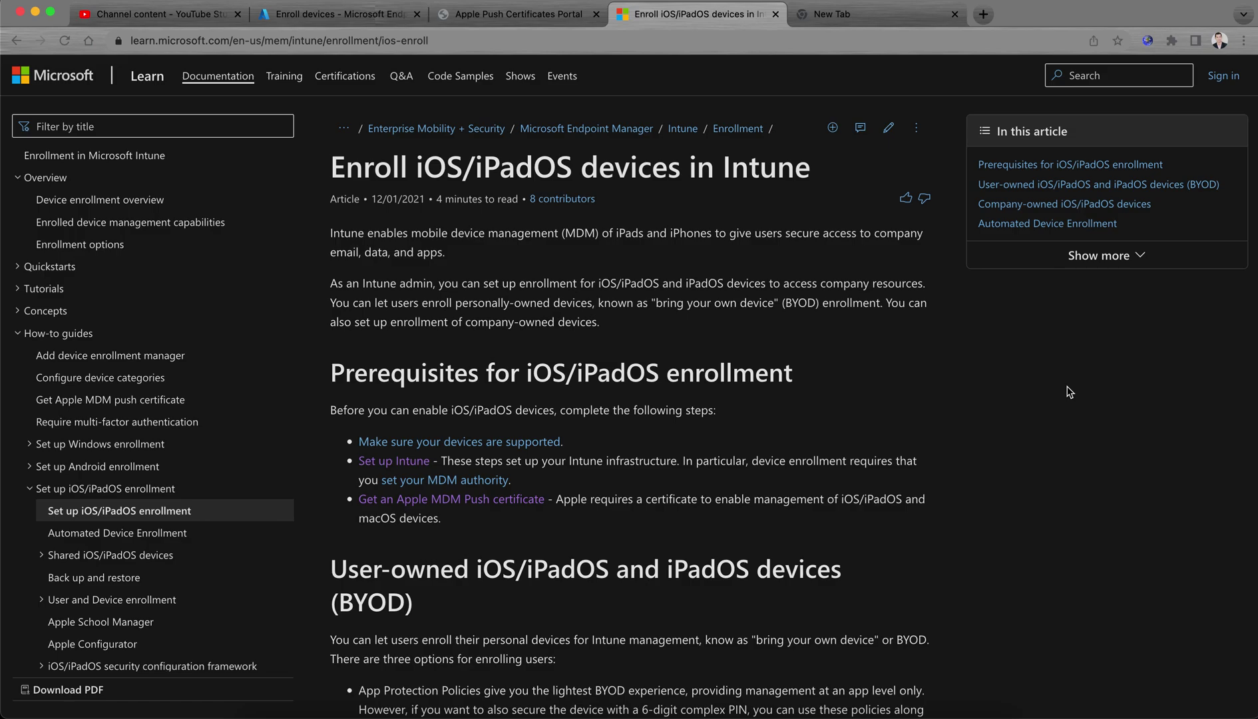
Check the channel's video list in YouTube Studio, then return to the iOS/iPadOS enrollment article.
click(178, 15)
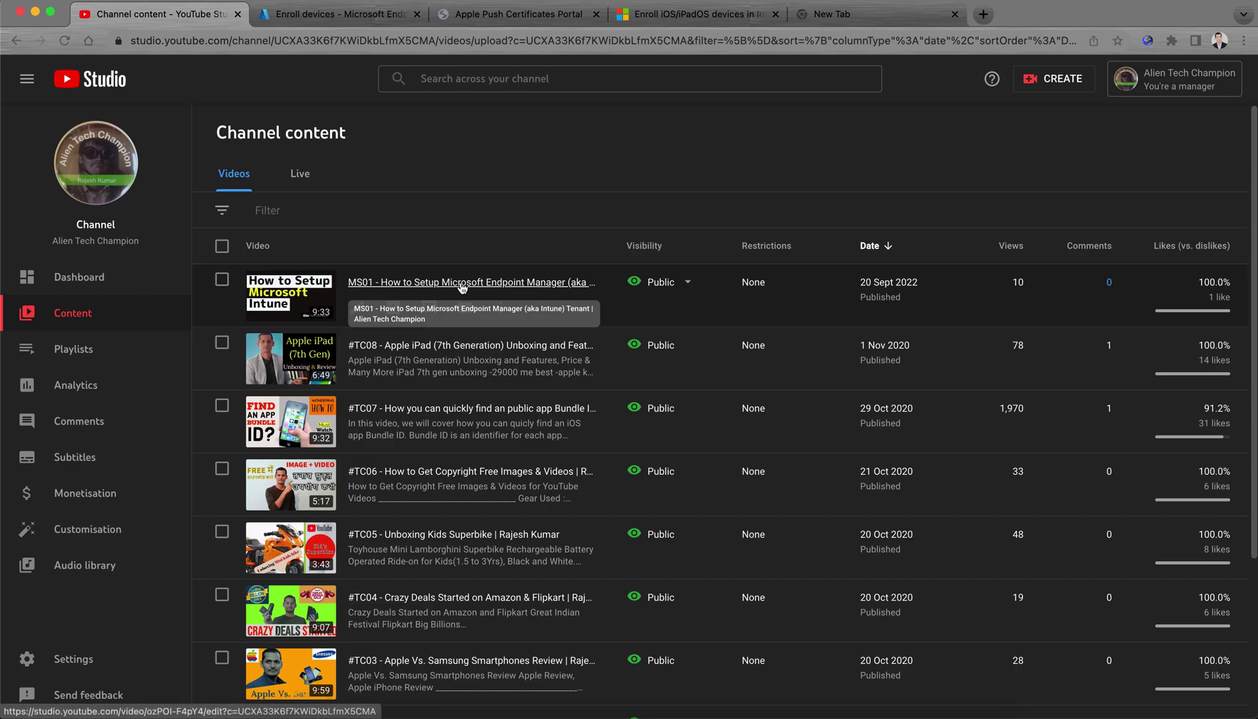
click(861, 22)
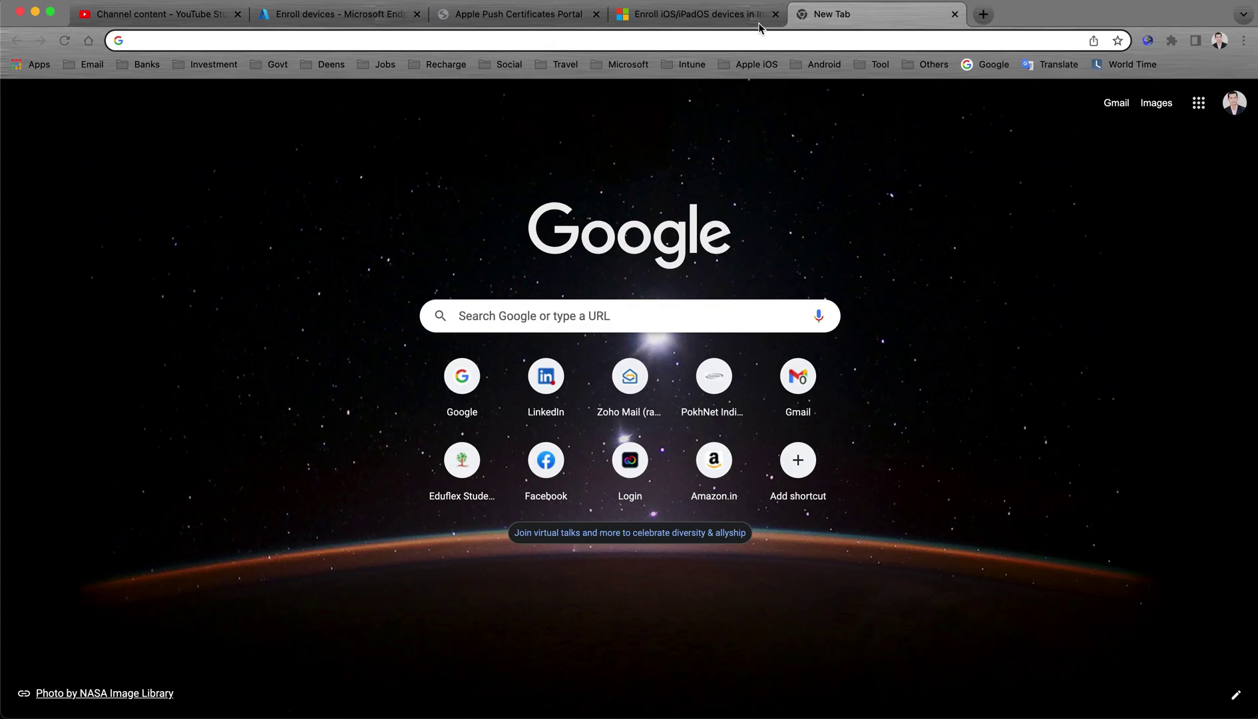
click(739, 23)
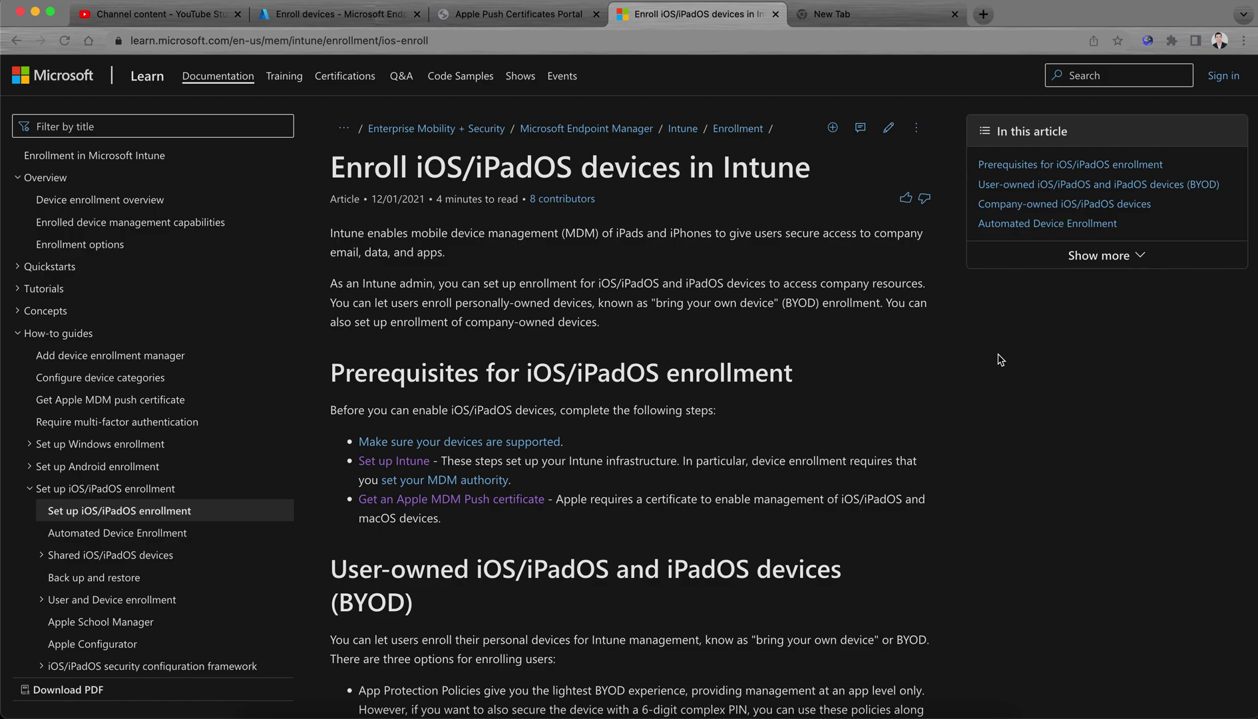
Open the "Make sure your devices are supported" prerequisite link in a new tab and switch to that tab.
scroll(998, 355, down, 3)
scroll(998, 360, down, 1)
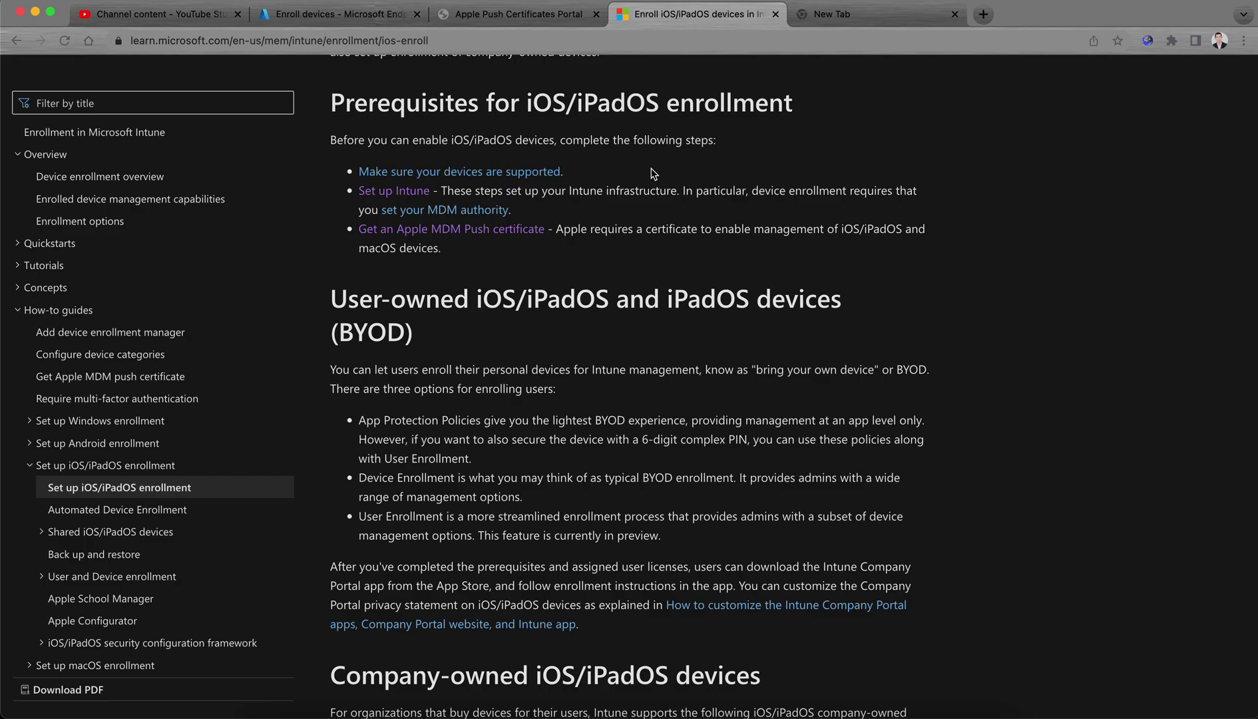
right_click(554, 177)
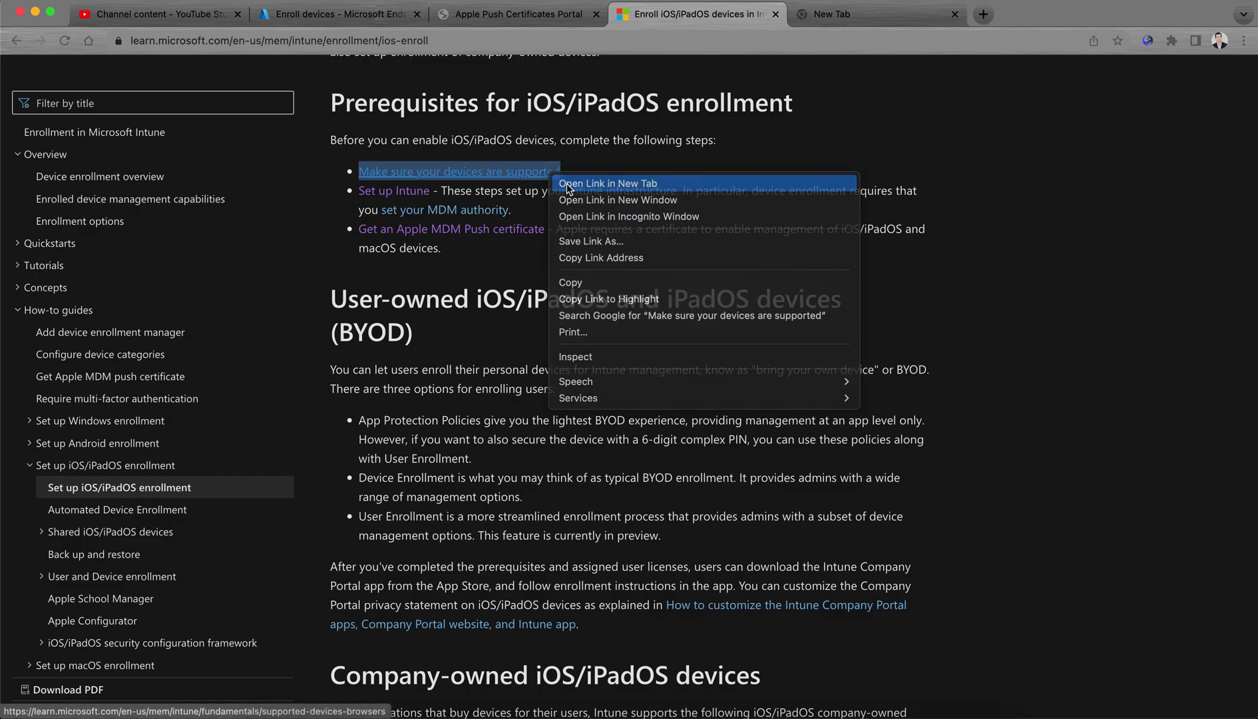
click(566, 183)
click(874, 19)
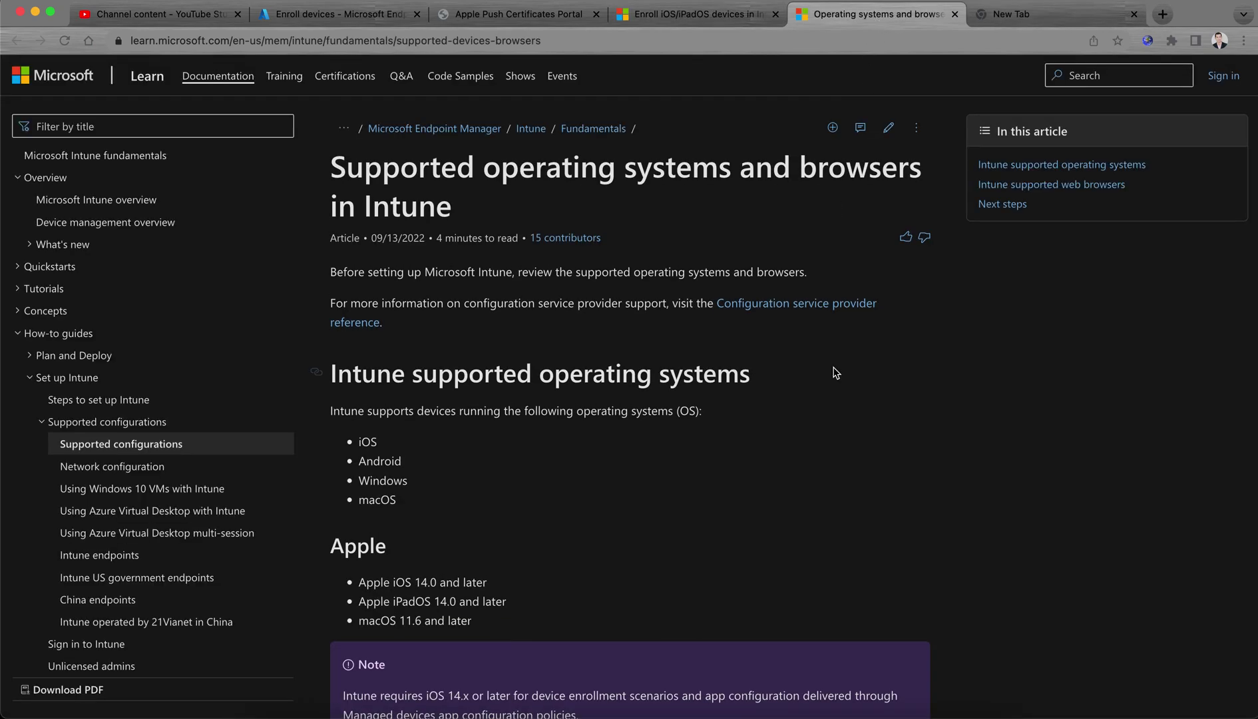
Examine the Intune supported operating systems, highlighting the minimum Apple iOS and iPadOS versions.
scroll(700, 432, down, 2)
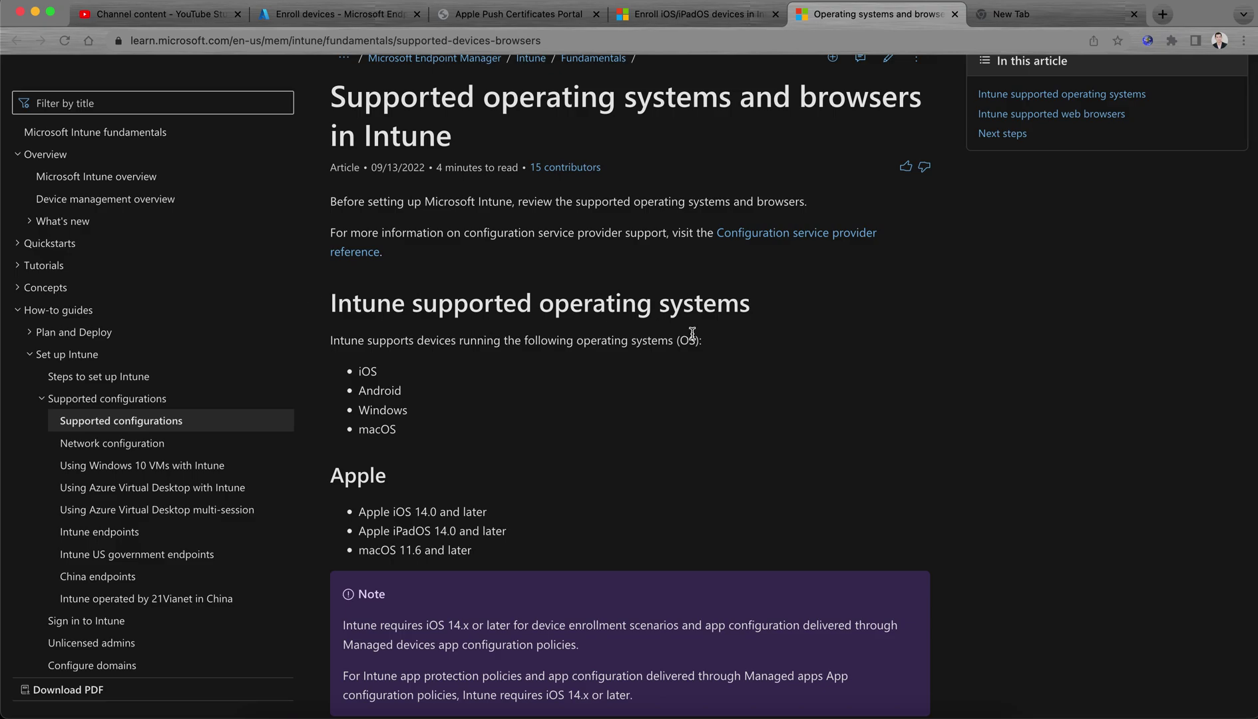
scroll(621, 413, down, 1)
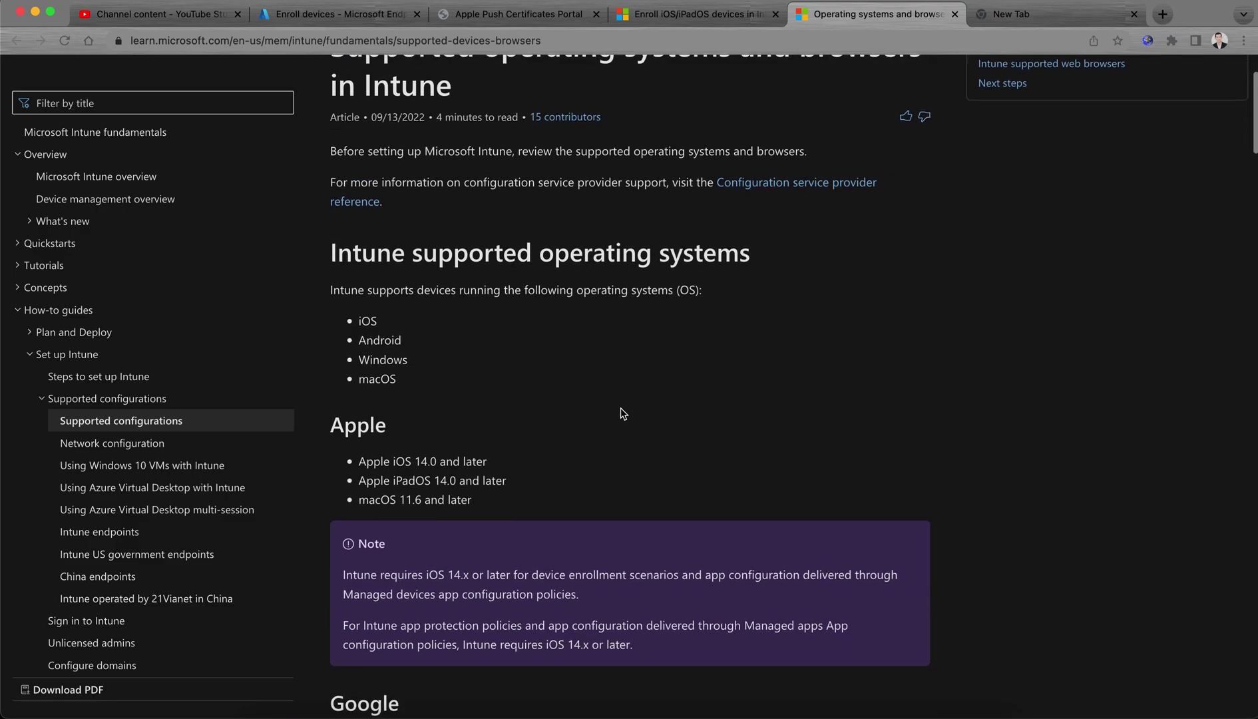
scroll(546, 397, down, 1)
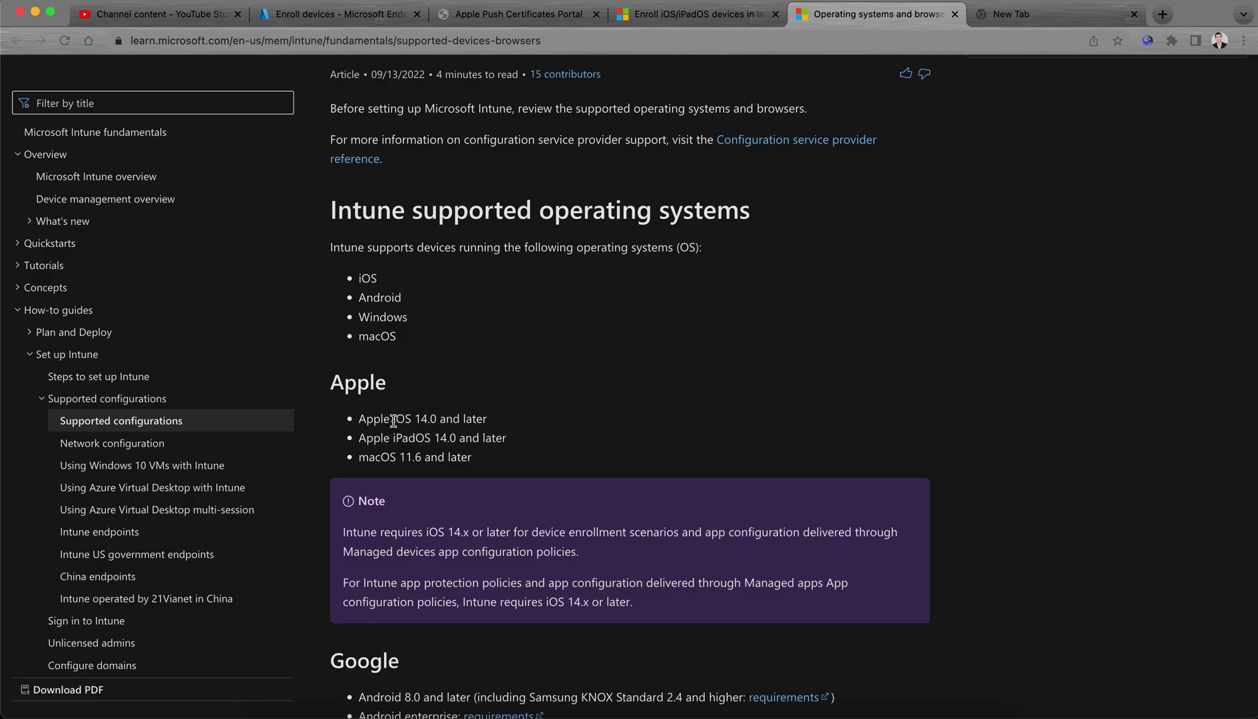
drag(394, 419, 514, 419)
click(572, 422)
drag(526, 438, 374, 434)
click(649, 417)
scroll(906, 347, down, 2)
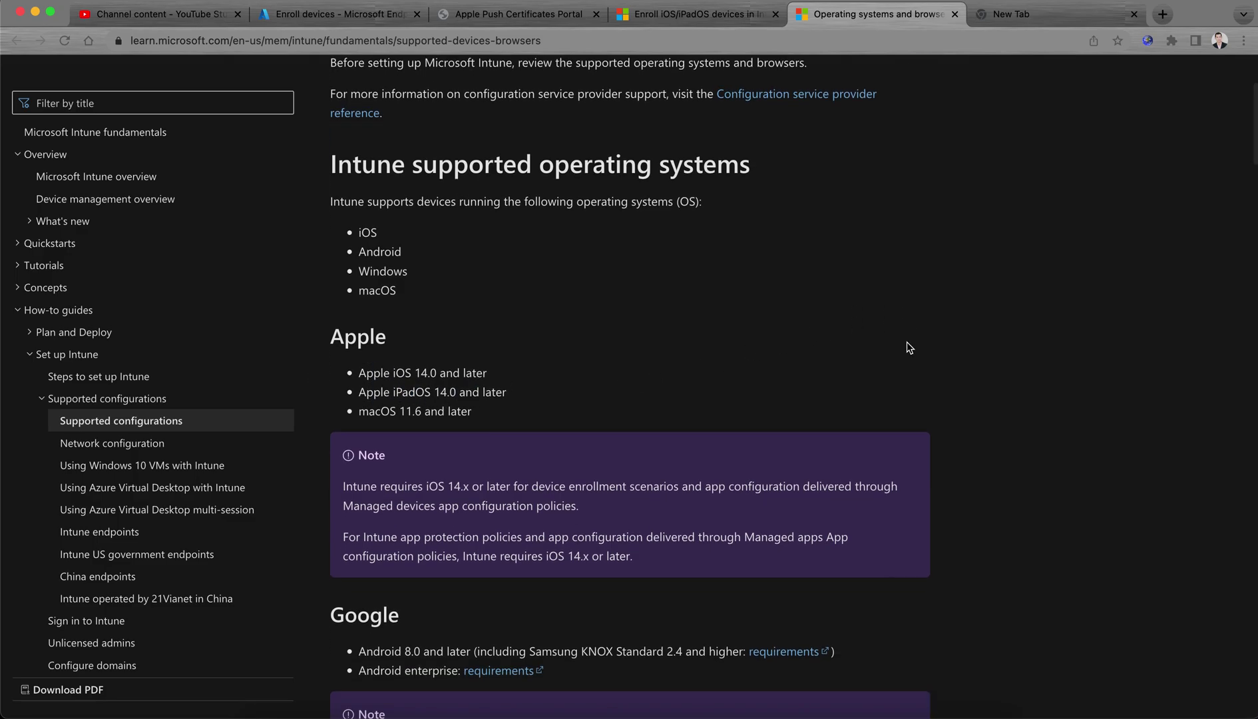
Return to the iOS/iPadOS enrollment article and read from the prerequisites to the user-owned (BYOD) devices section.
click(742, 16)
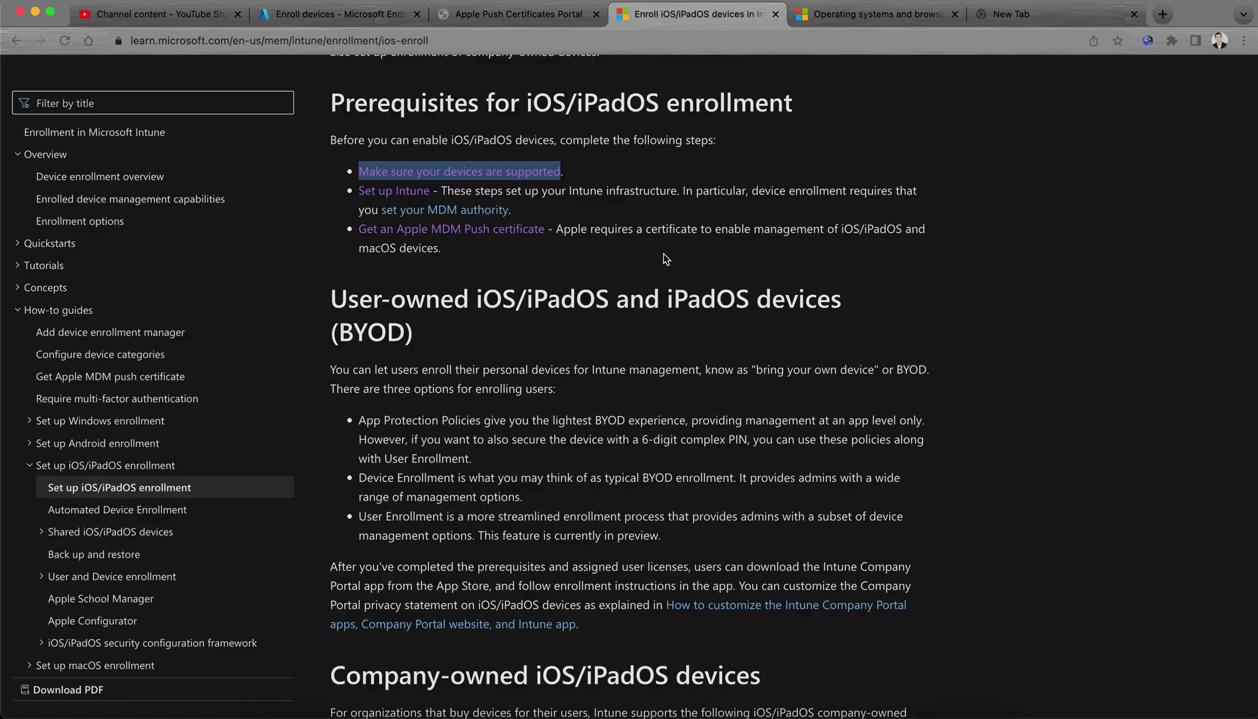
click(611, 176)
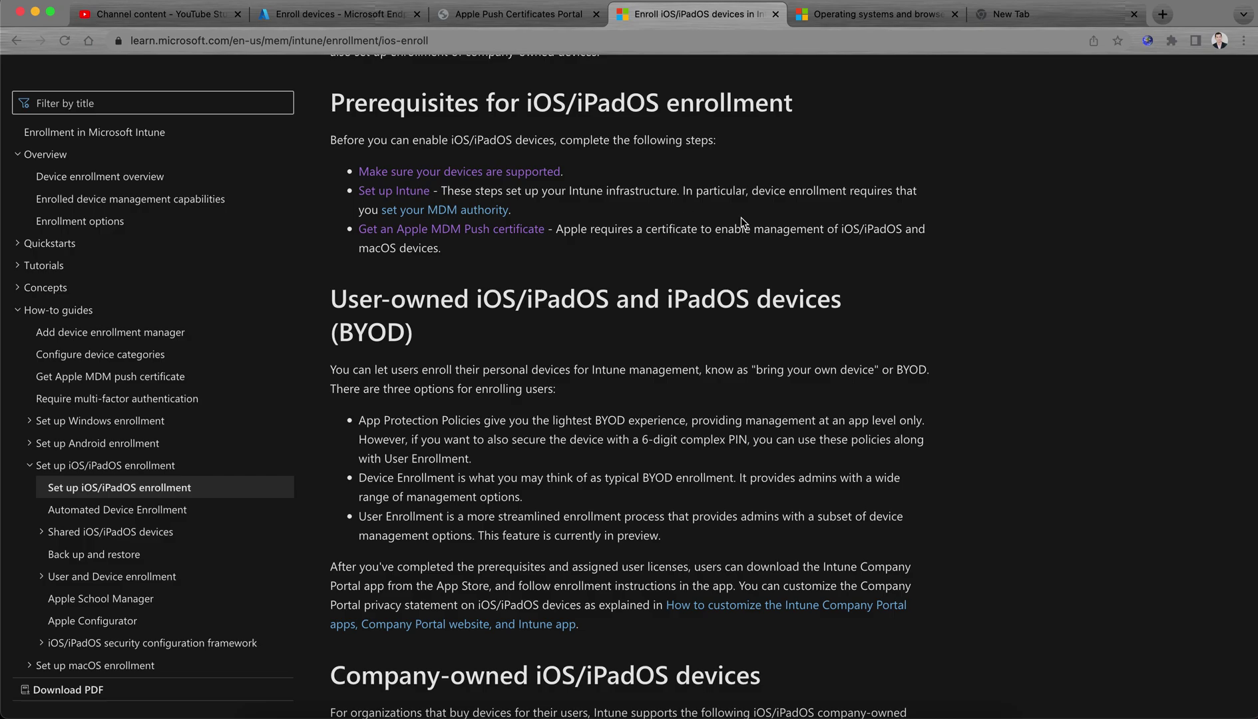
scroll(956, 253, down, 1)
scroll(955, 253, down, 4)
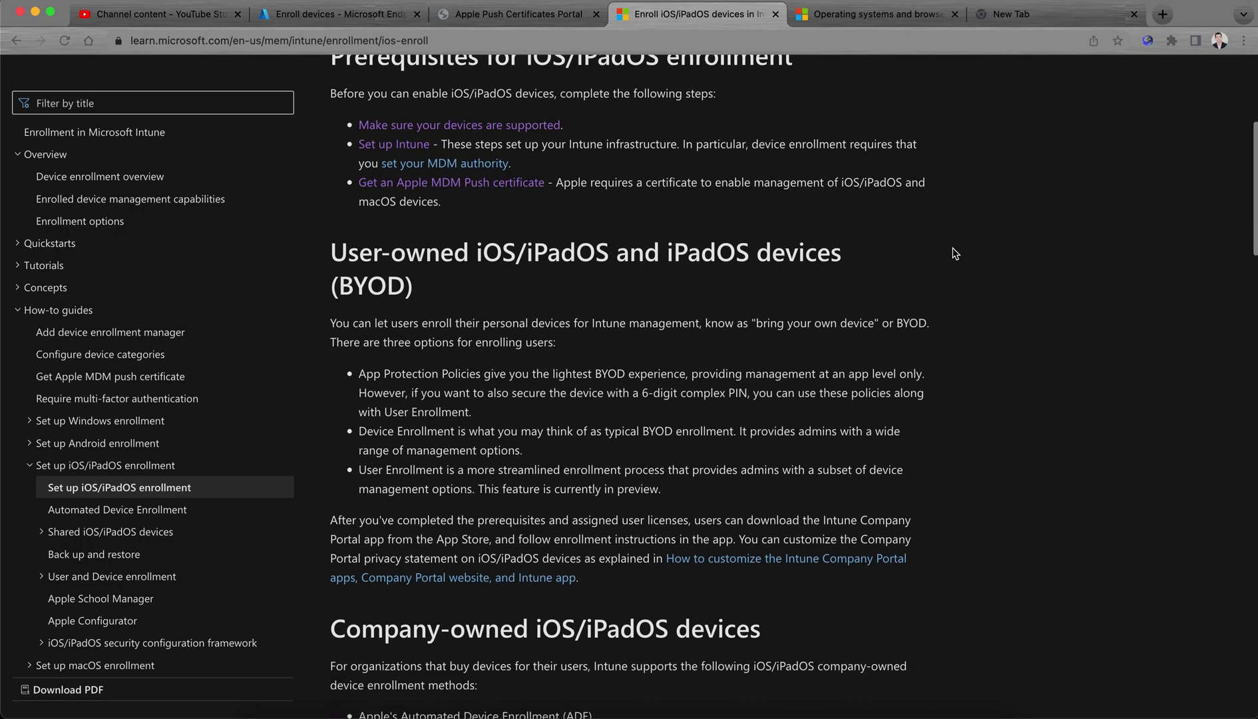
scroll(955, 253, down, 2)
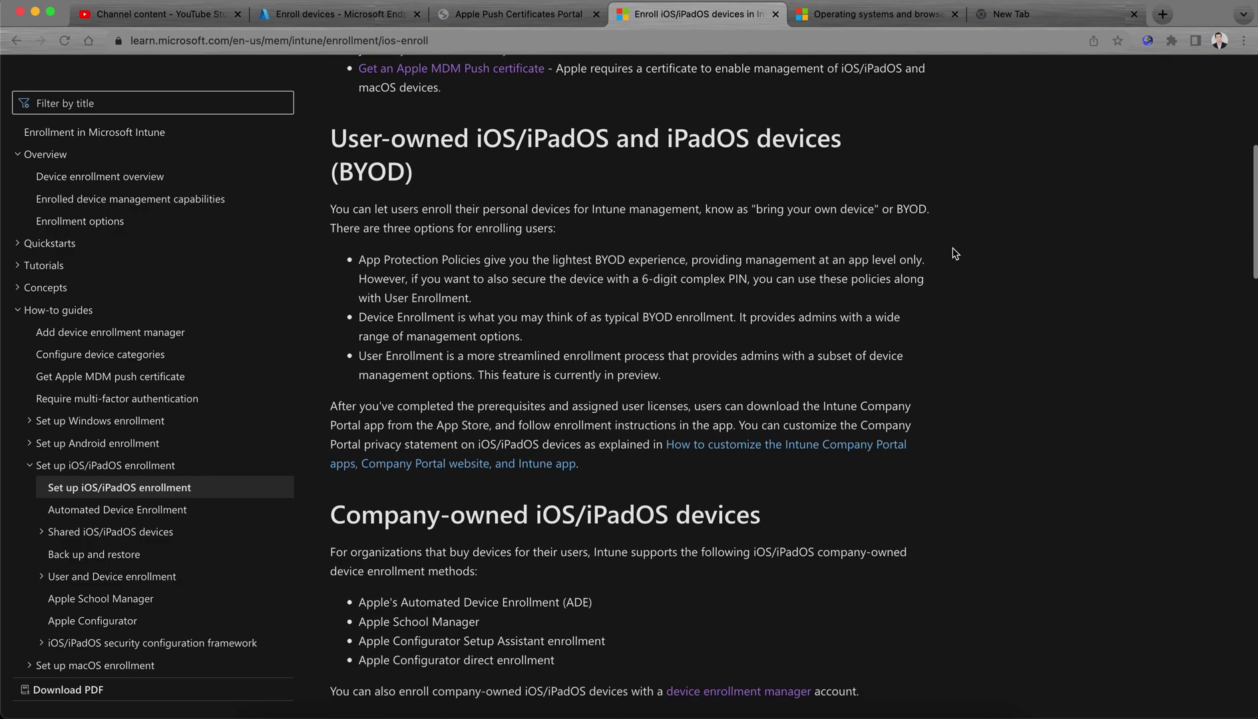
scroll(955, 254, down, 1)
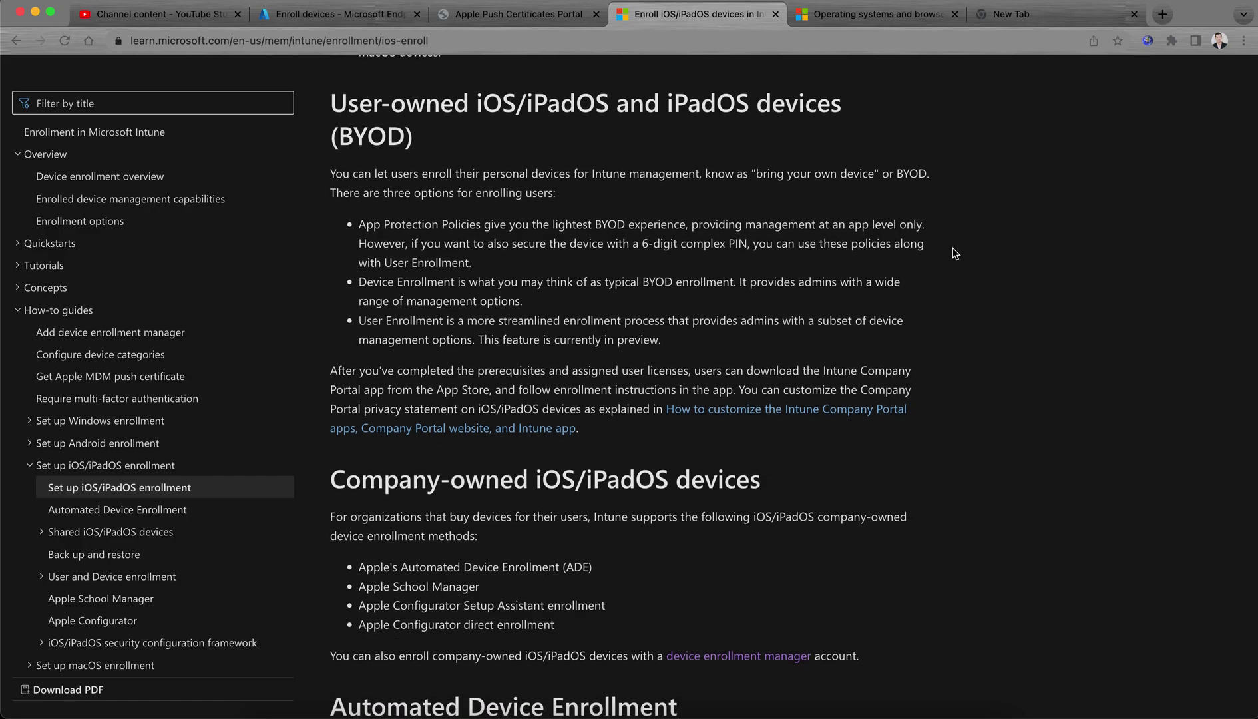
scroll(955, 254, up, 1)
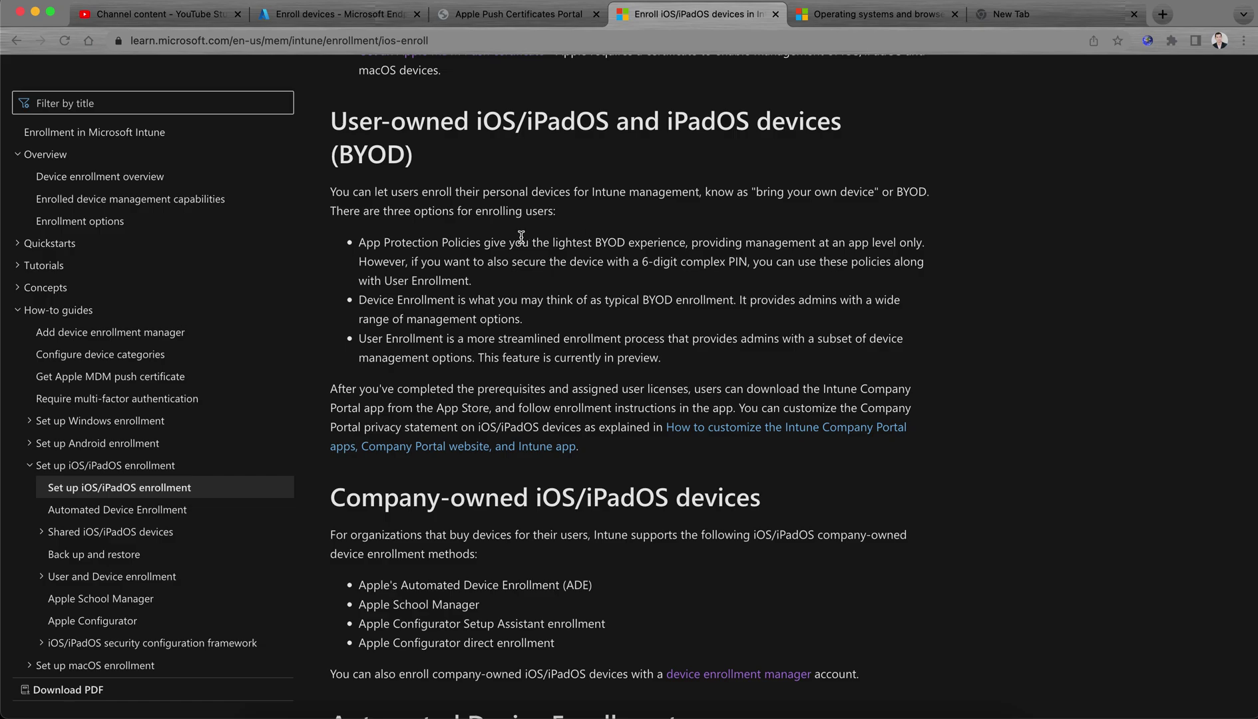
Examine the App Protection Policies option in the BYOD section, highlighting its name and its full description.
drag(381, 242, 593, 242)
click(617, 242)
drag(482, 242, 359, 242)
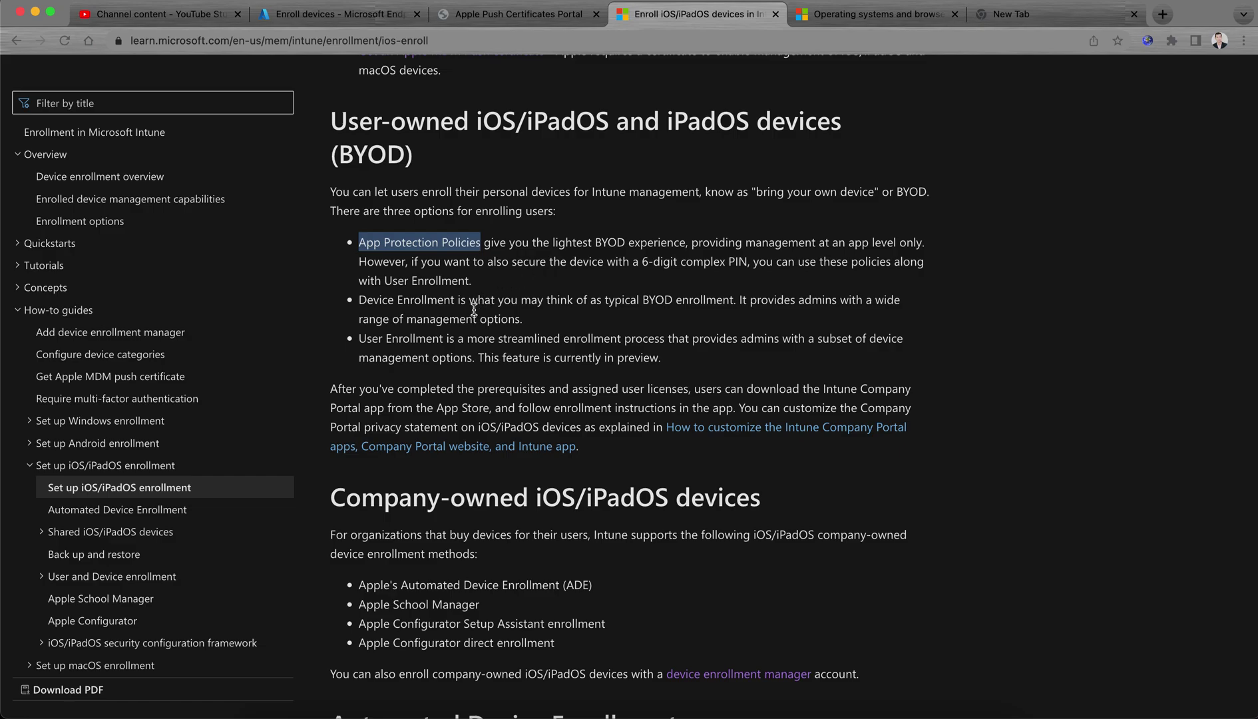
click(803, 311)
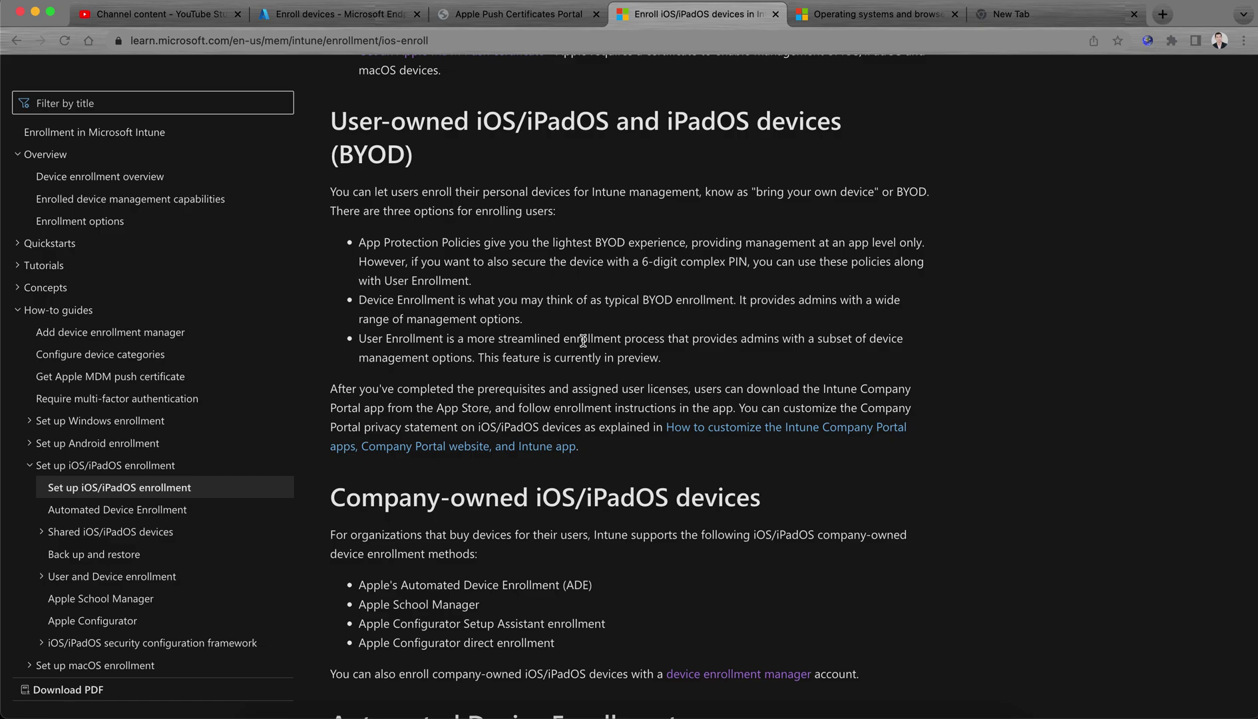
drag(481, 281, 355, 239)
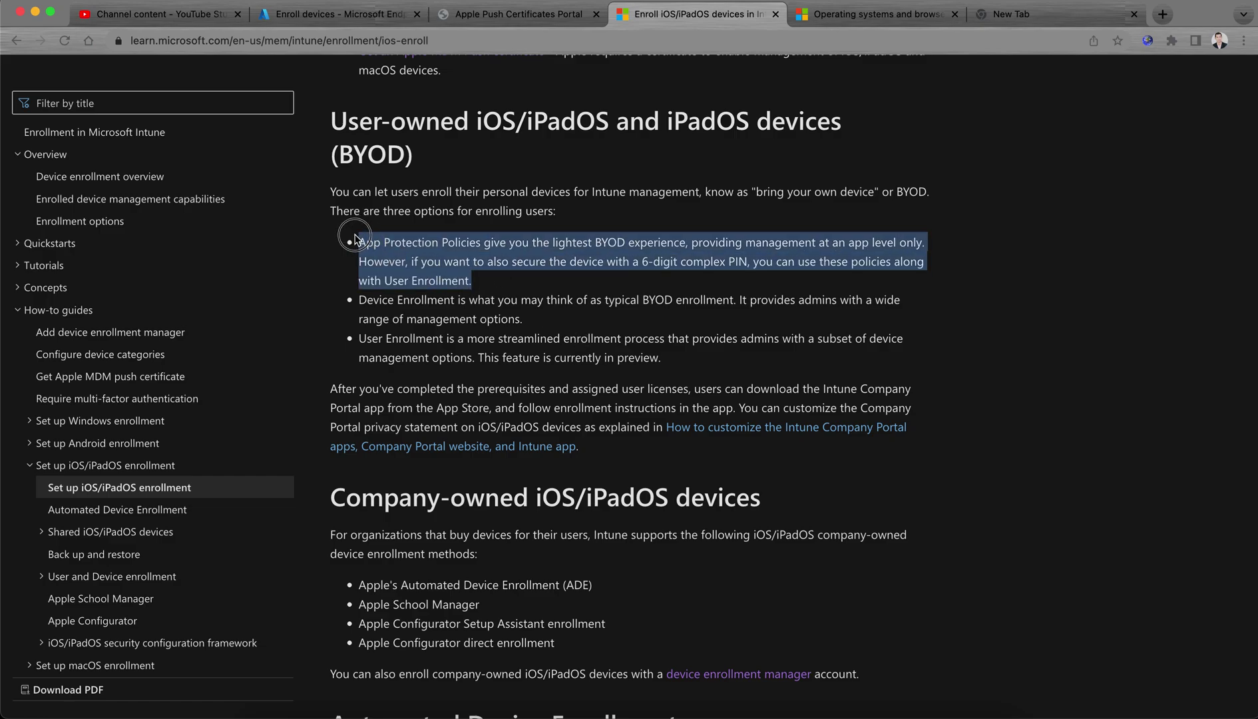
click(482, 282)
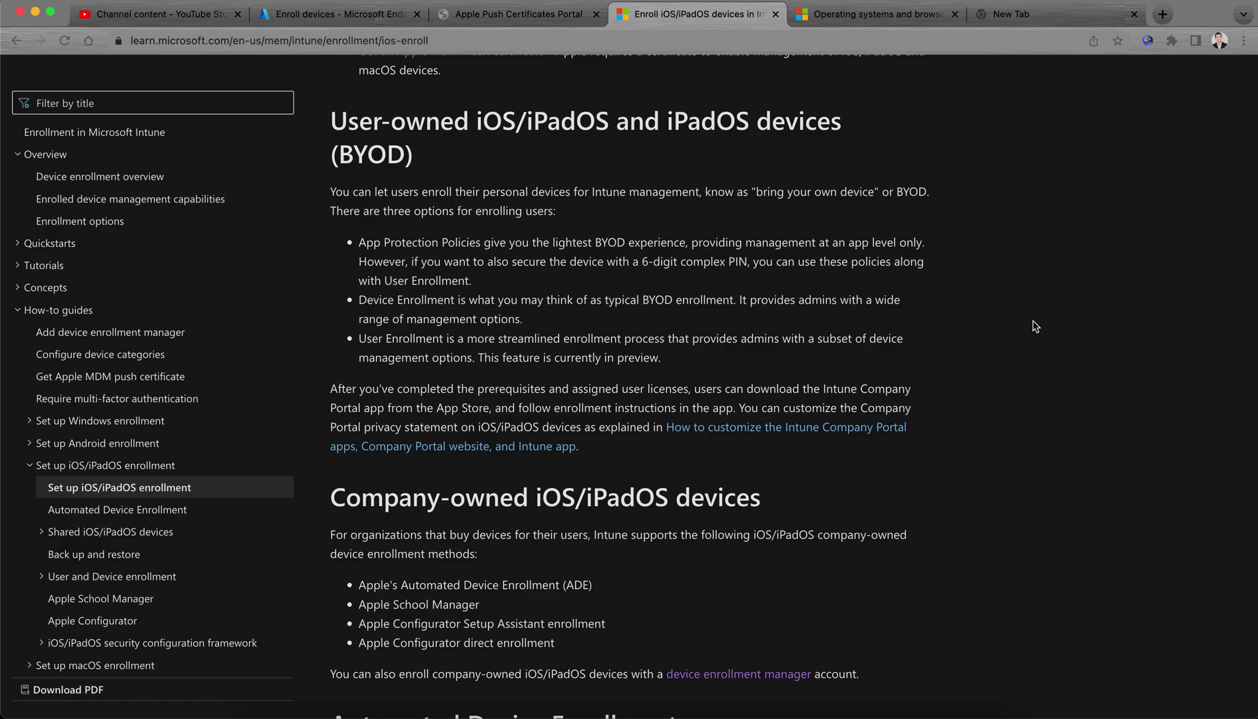
Open the link on customizing the Intune Company Portal apps in a new tab and switch to that tab.
scroll(1035, 327, down, 1)
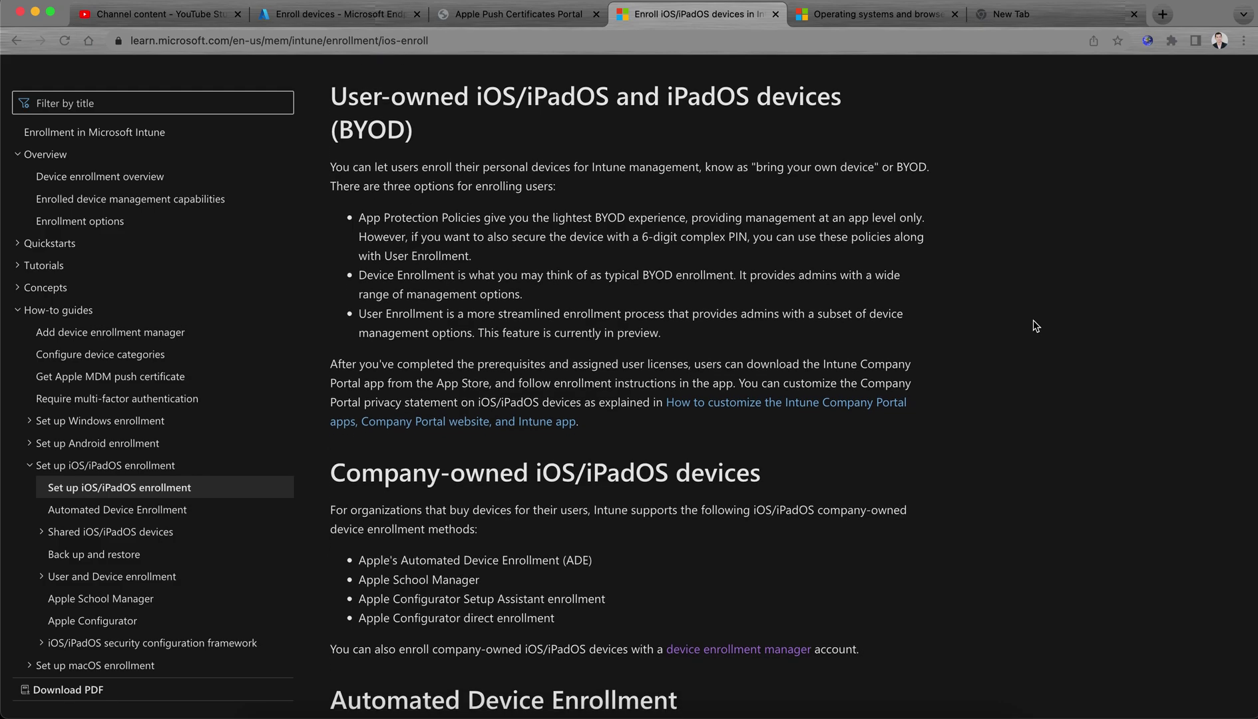
scroll(1035, 326, down, 3)
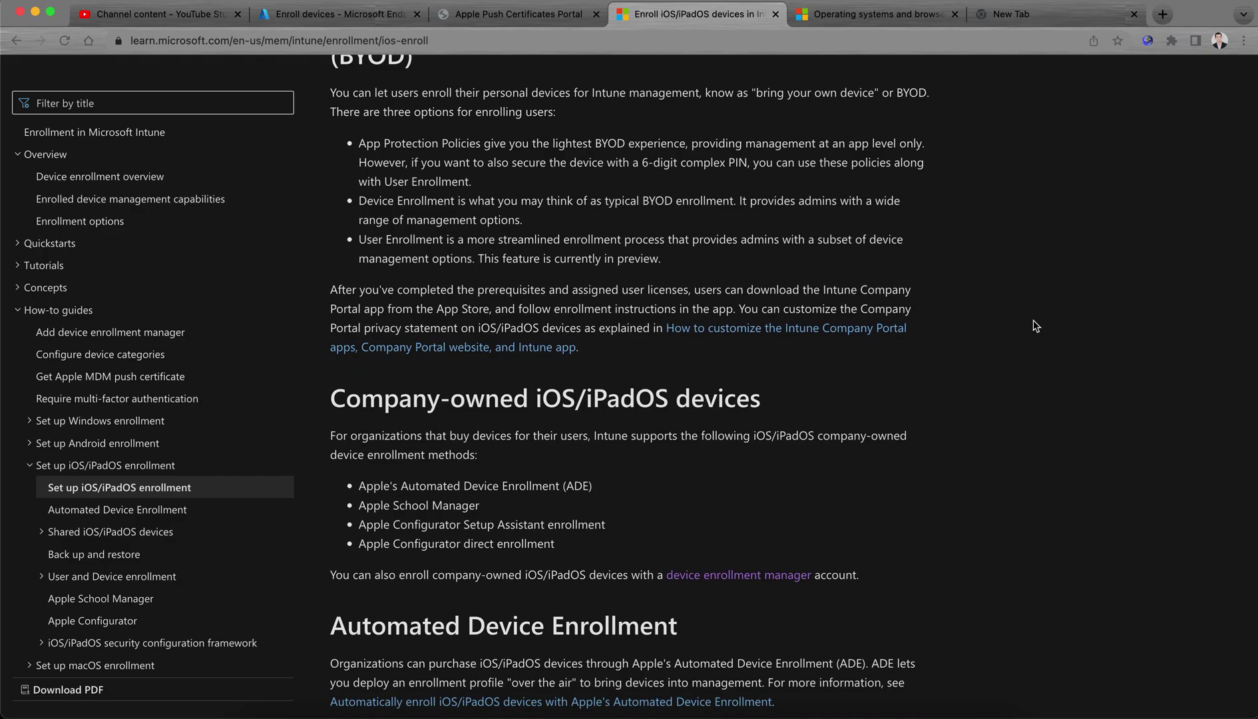
scroll(1035, 326, up, 1)
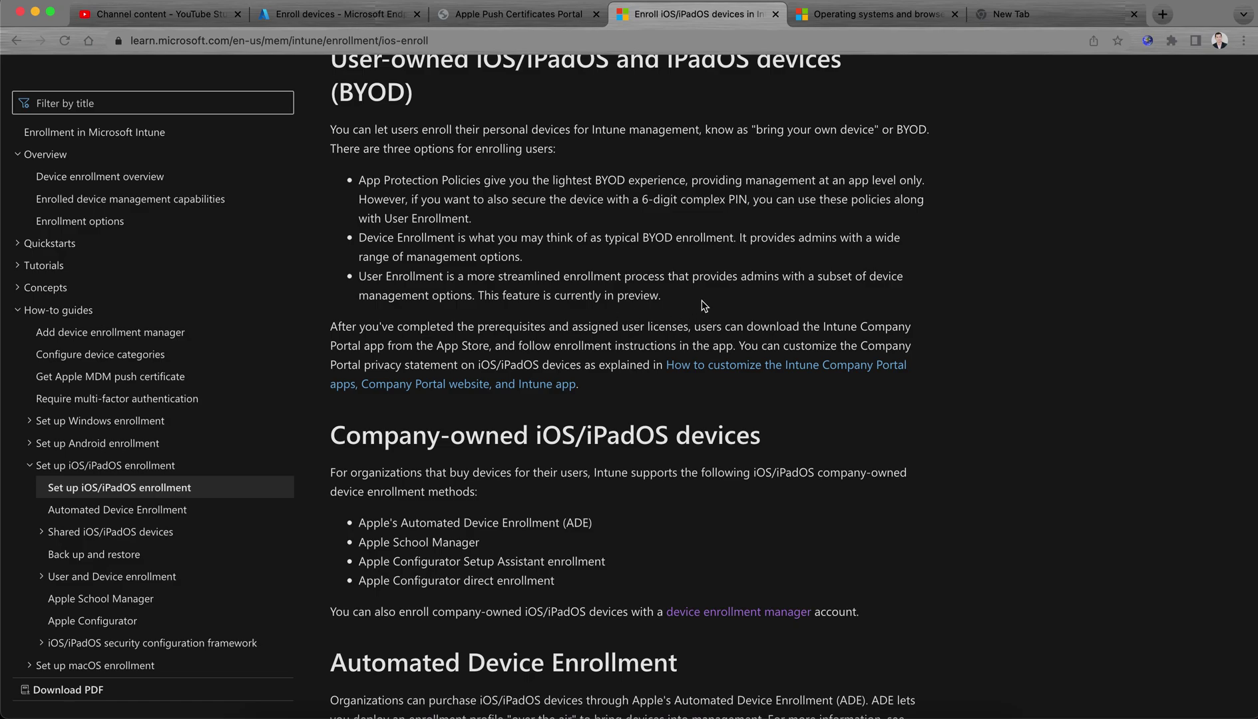
click(869, 325)
drag(869, 324, 588, 340)
click(594, 341)
right_click(802, 373)
click(832, 368)
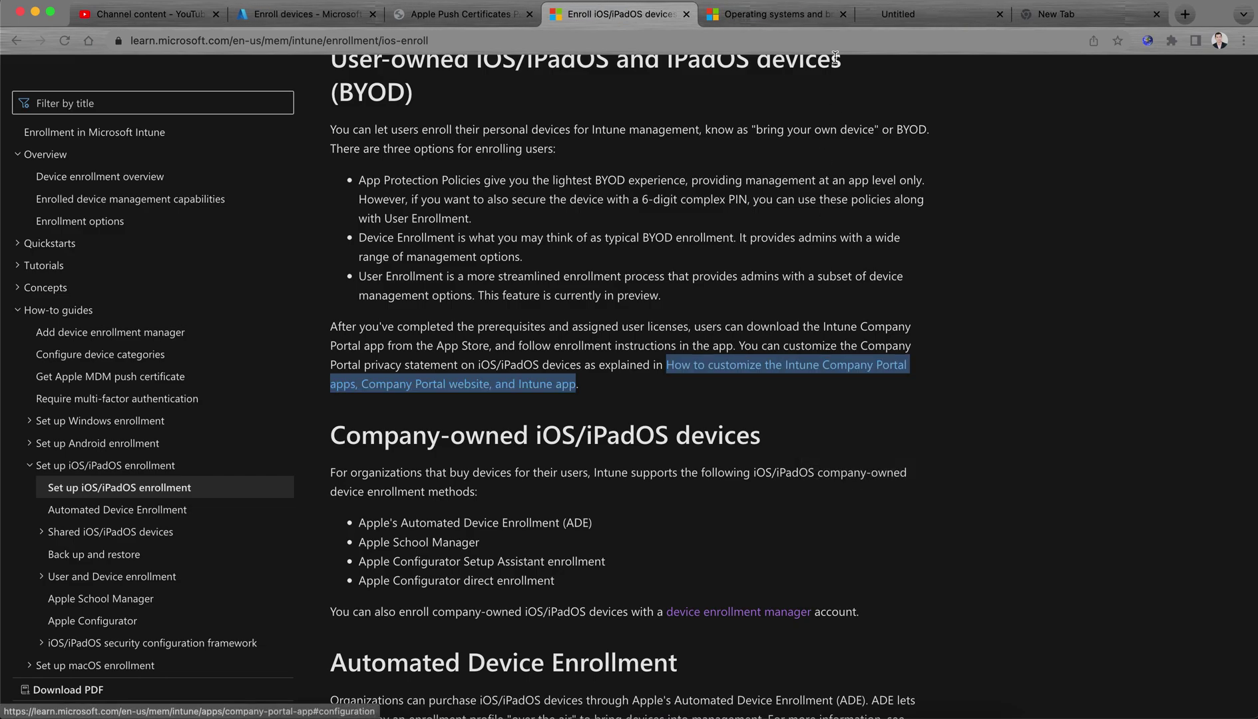
click(865, 16)
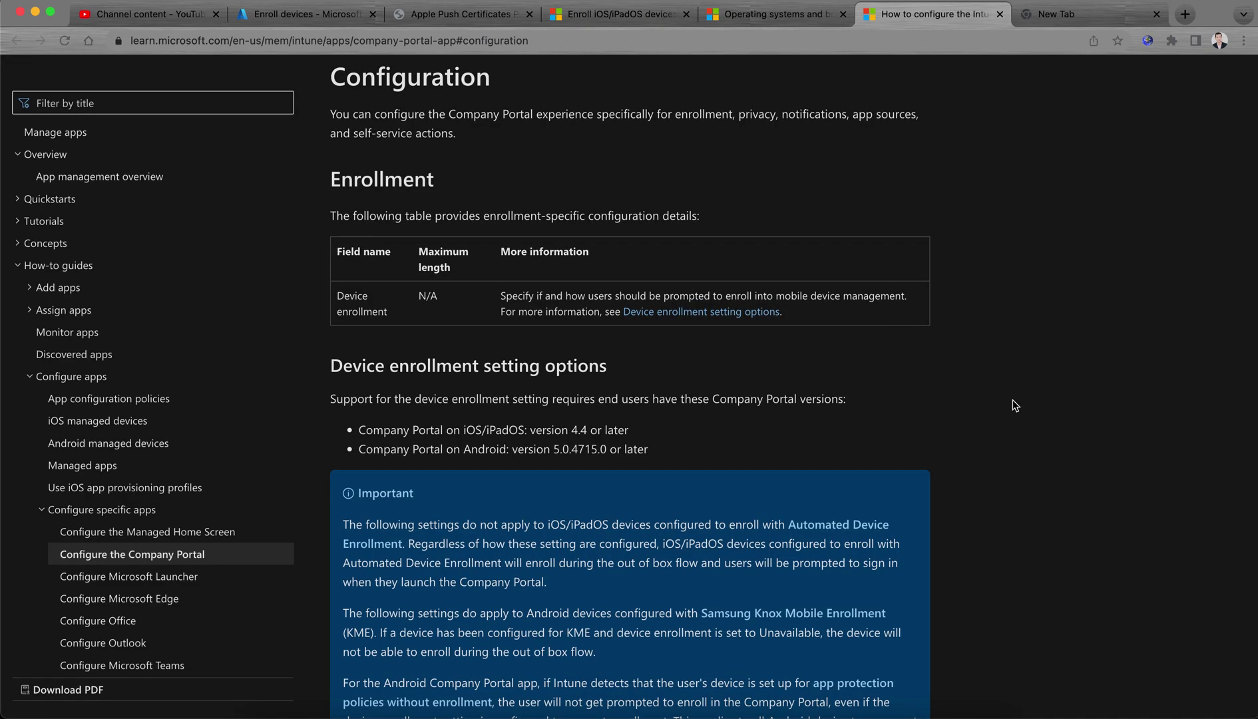
Skim the Company Portal configuration page around its enrollment settings.
scroll(1012, 400, down, 5)
scroll(992, 362, up, 5)
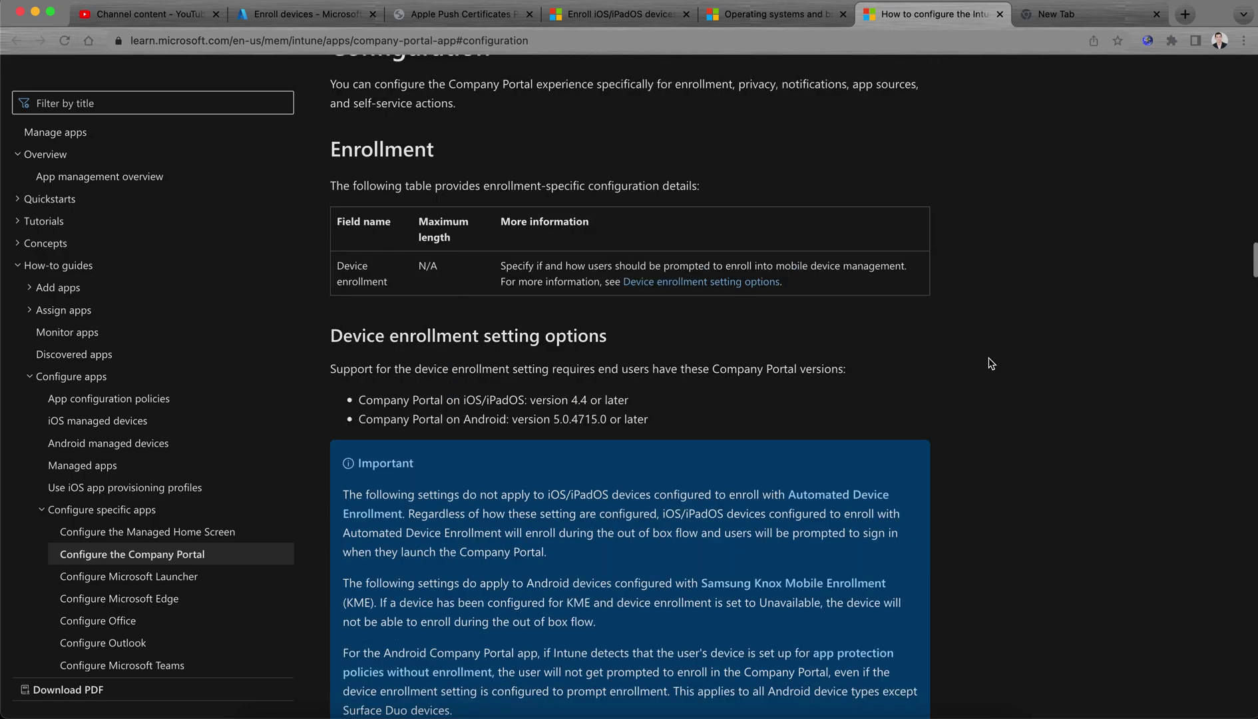
scroll(991, 363, up, 2)
Go back to the iOS/iPadOS enrollment article and highlight the list of company-owned device enrollment methods.
click(617, 16)
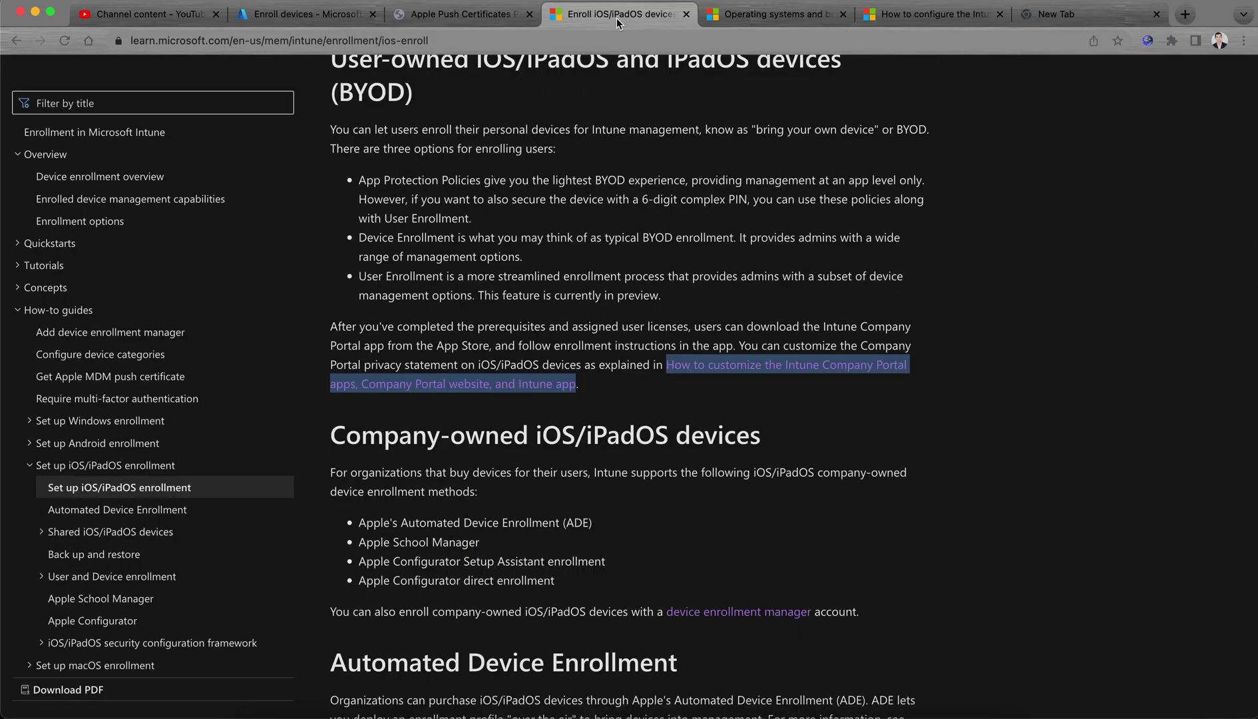
scroll(1028, 322, down, 3)
scroll(1028, 322, down, 2)
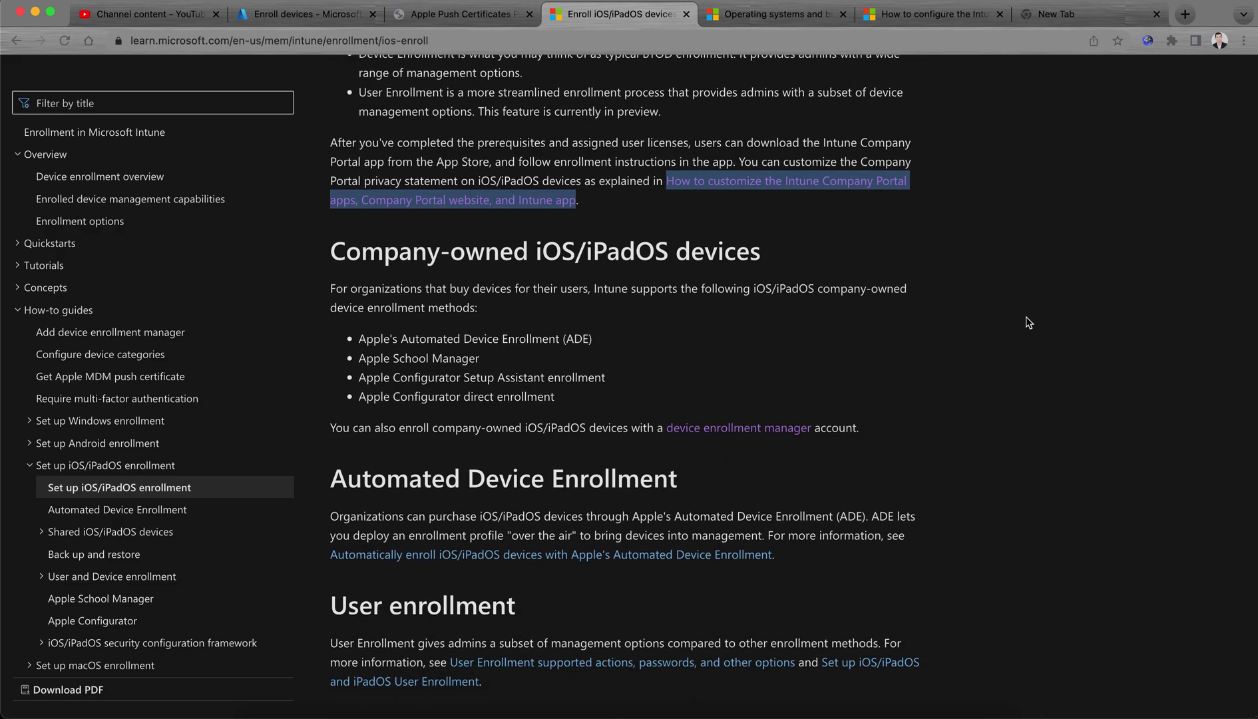
click(598, 260)
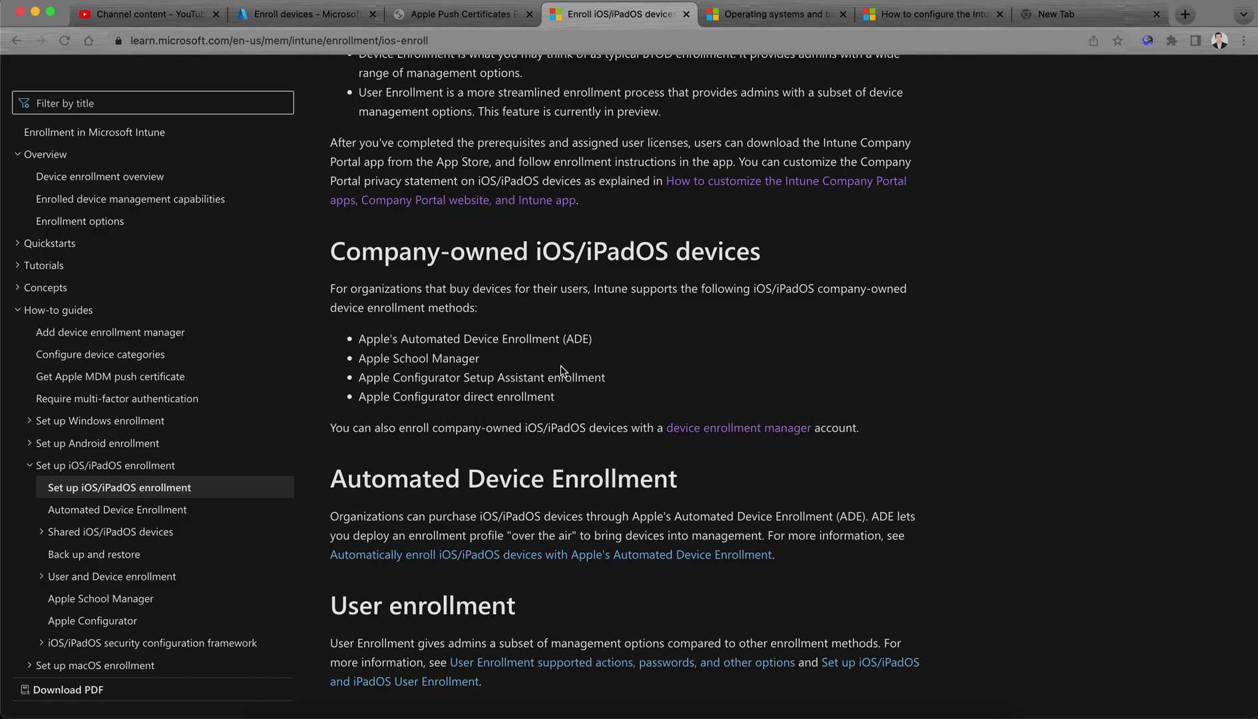
drag(556, 397, 360, 338)
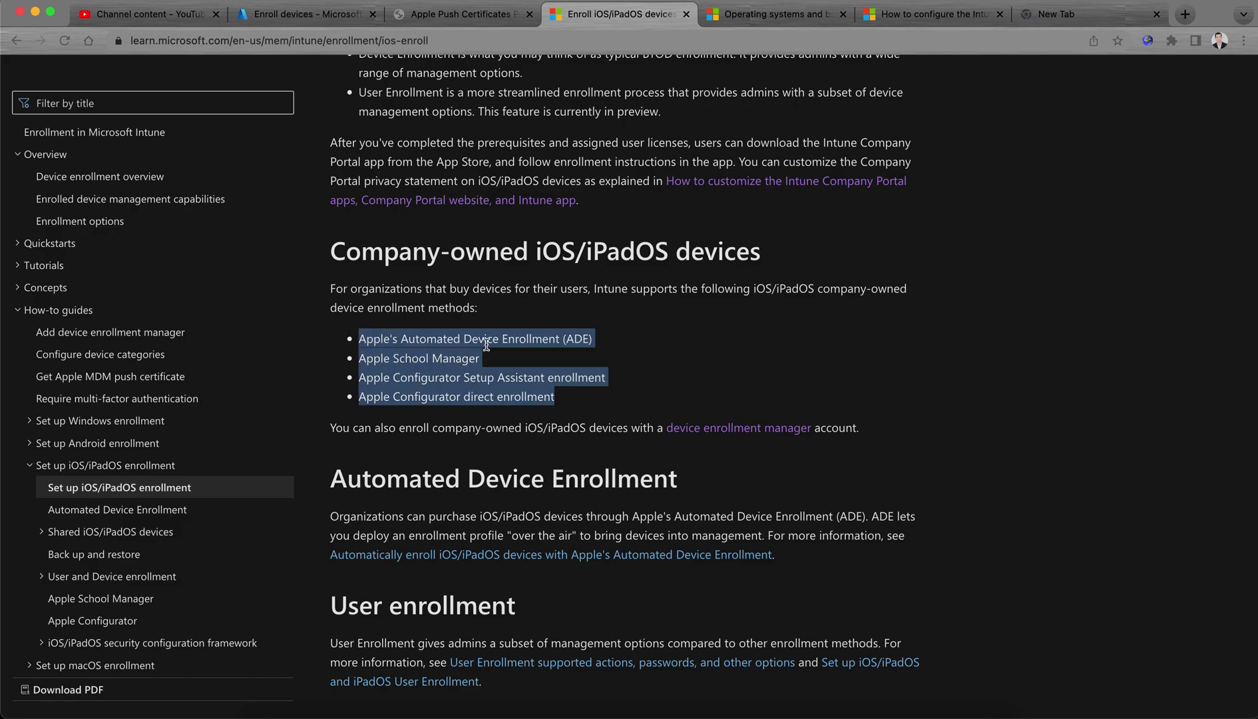
Highlight the Apple's Automated Device Enrollment (ADE) entry and the Apple School Manager entry among the company-owned methods.
click(597, 340)
drag(597, 340, 367, 339)
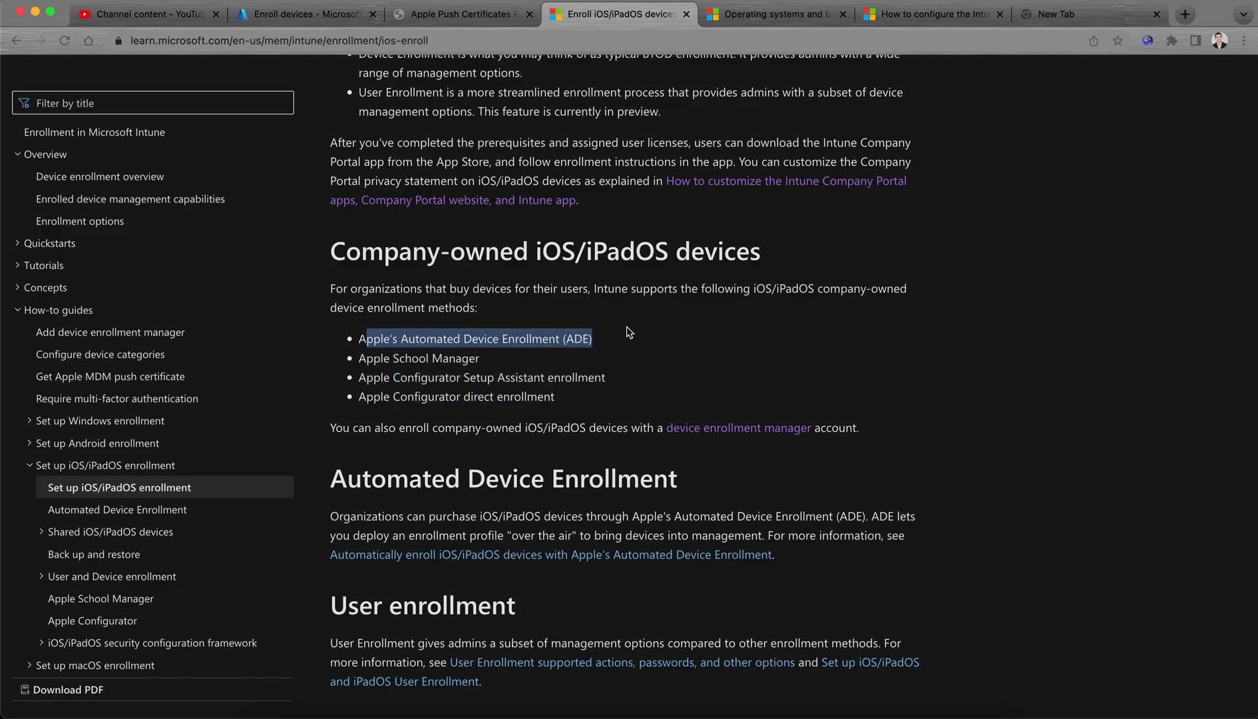
click(609, 348)
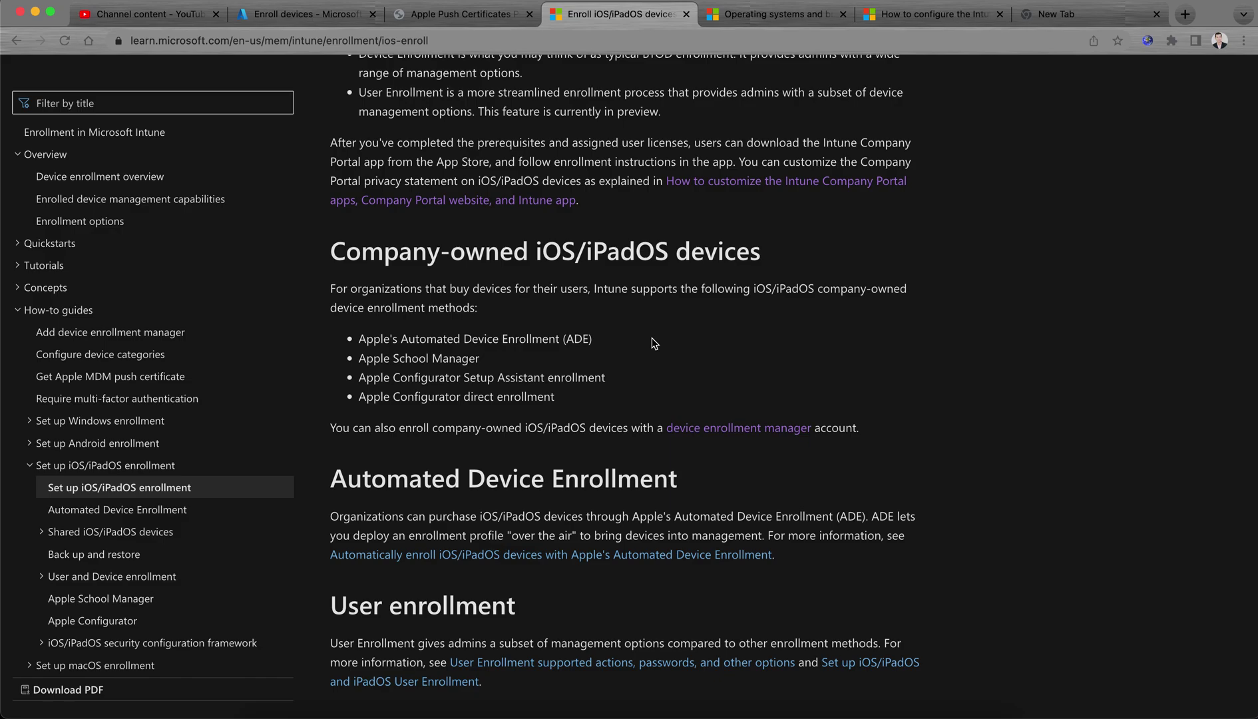
click(397, 337)
drag(396, 337, 595, 349)
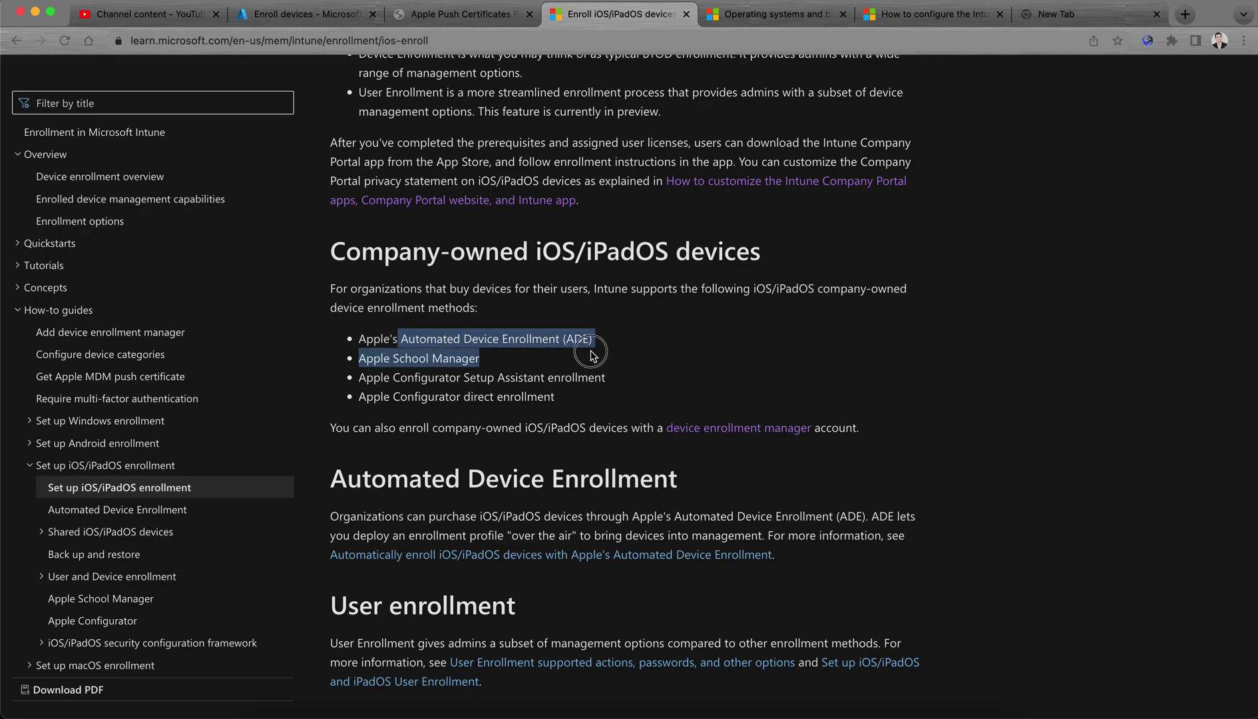
click(594, 347)
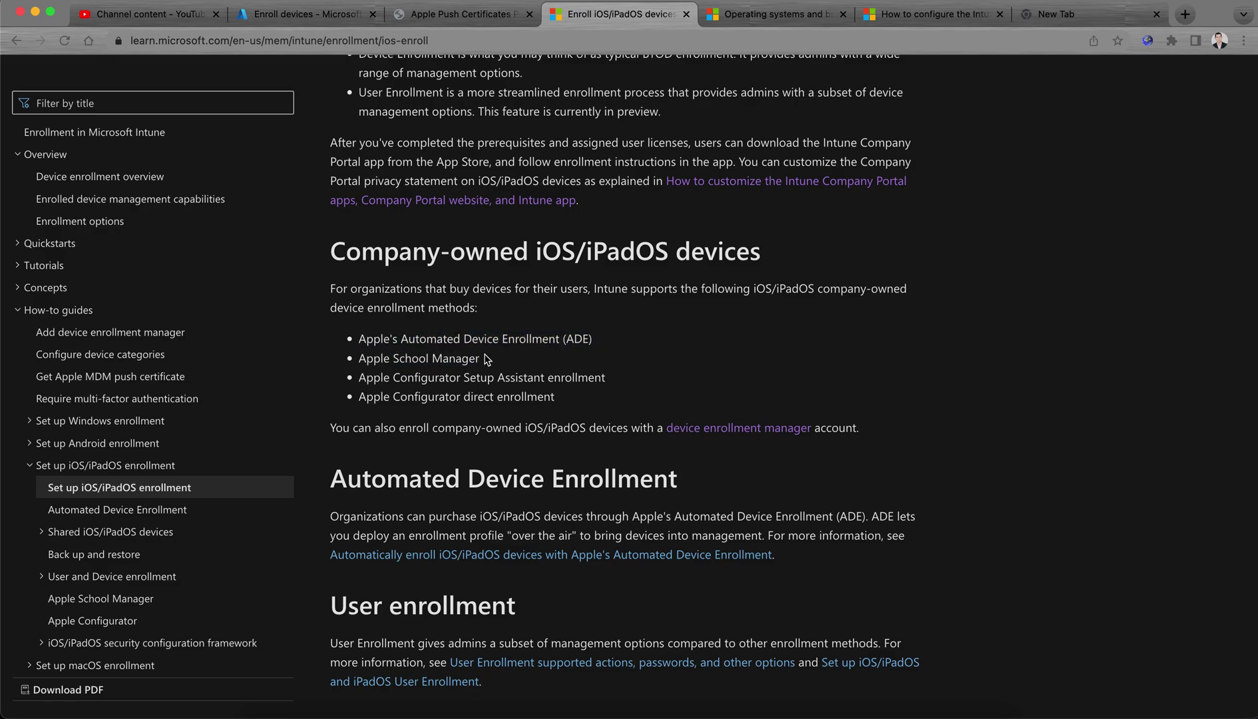
drag(481, 360, 363, 359)
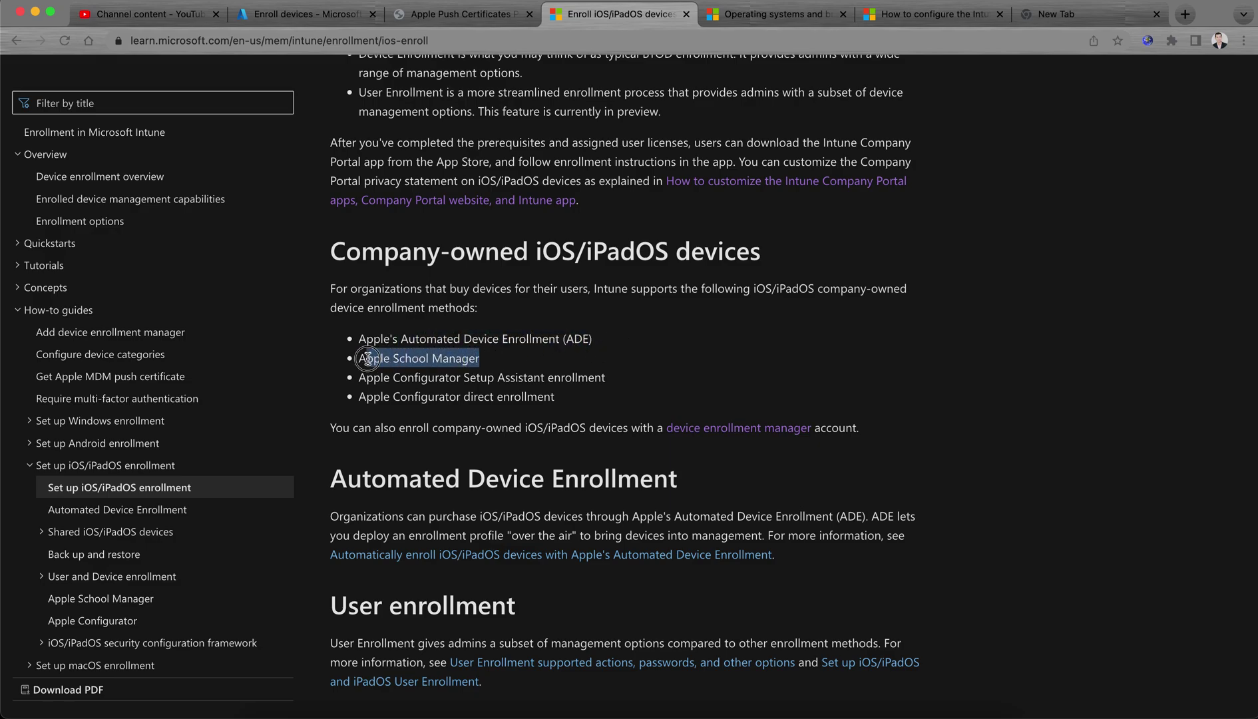
Highlight the Apple Configurator Setup Assistant and direct enrollment entries in the company-owned methods list.
click(499, 367)
drag(381, 378, 570, 394)
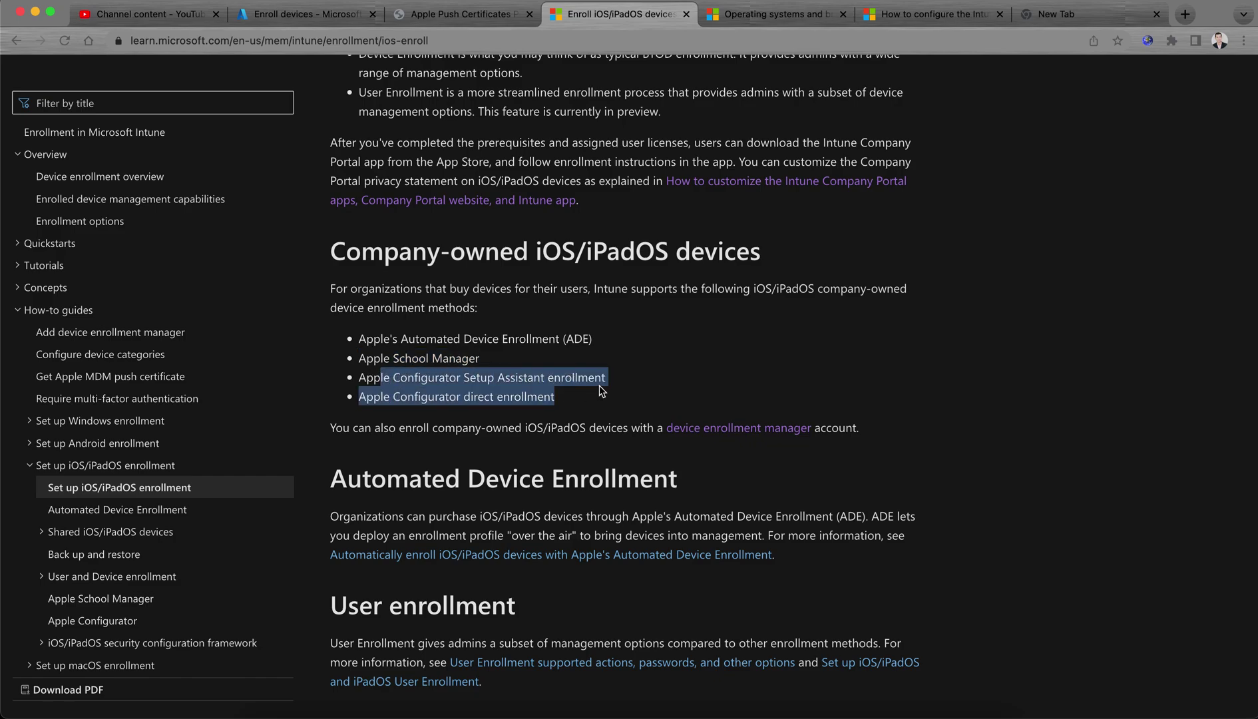
click(599, 387)
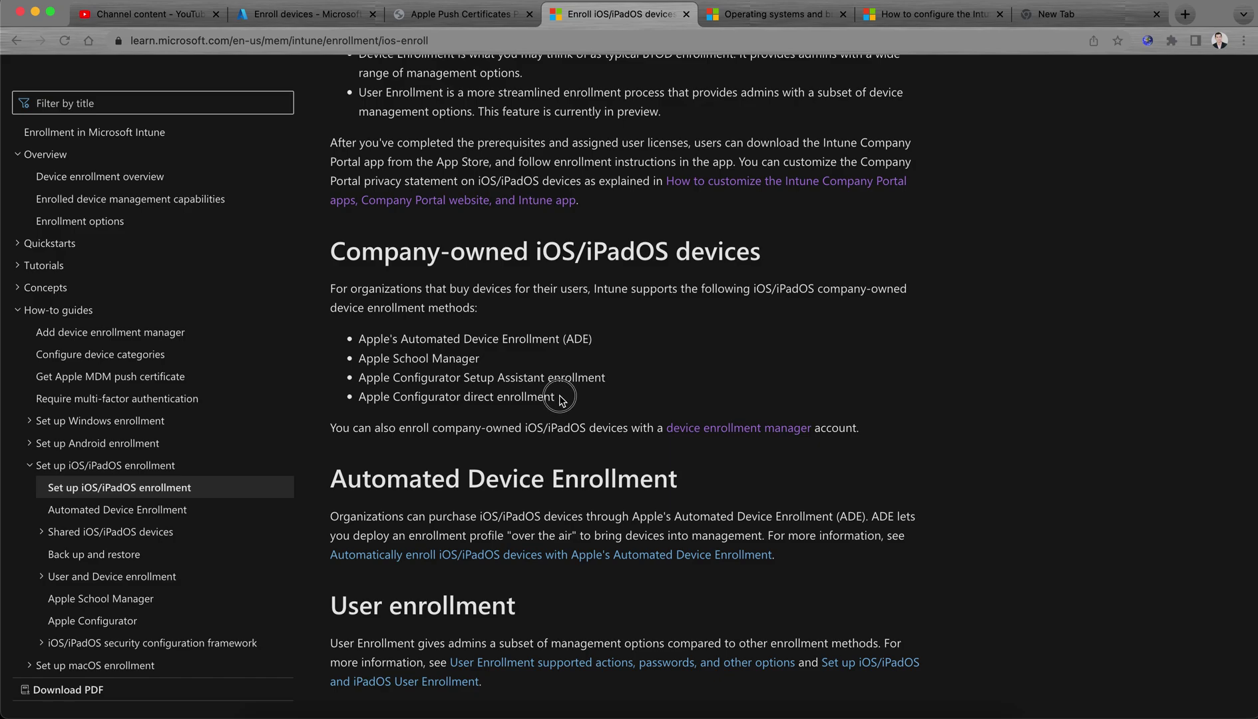
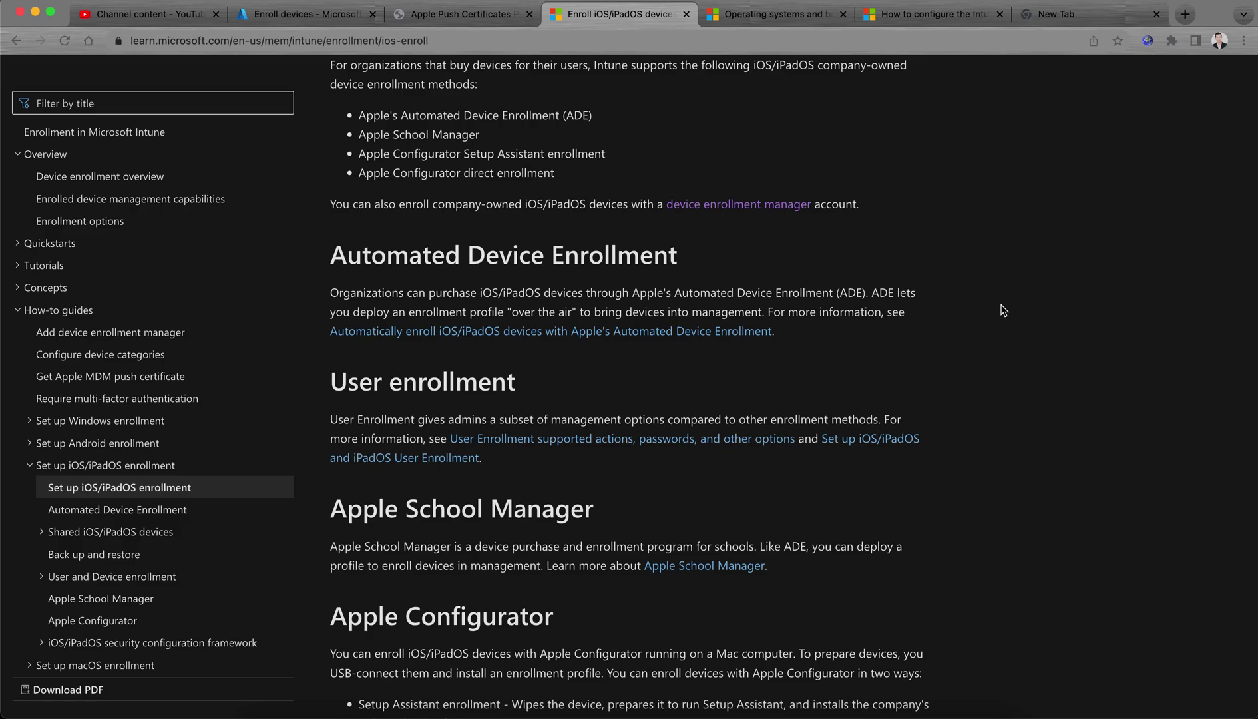
Highlight the Setup Assistant enrollment and Direct enrollment descriptions in the Apple Configurator section.
scroll(1003, 311, down, 1)
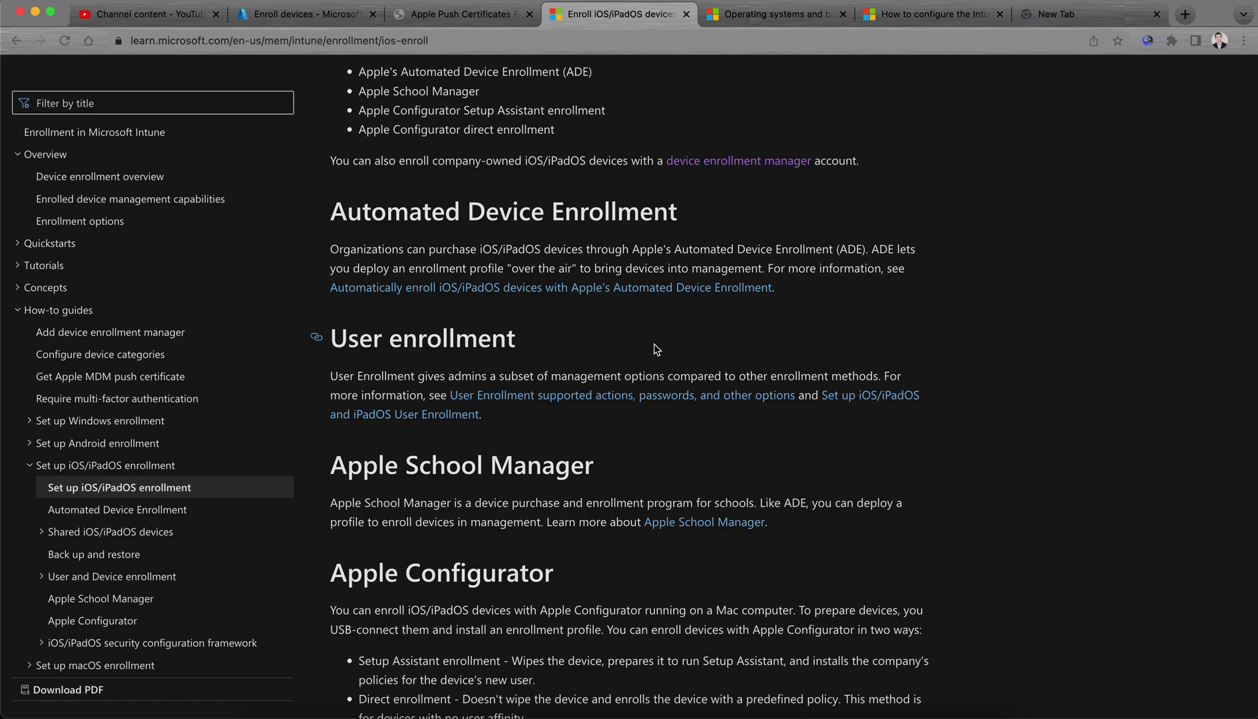
scroll(1055, 361, down, 3)
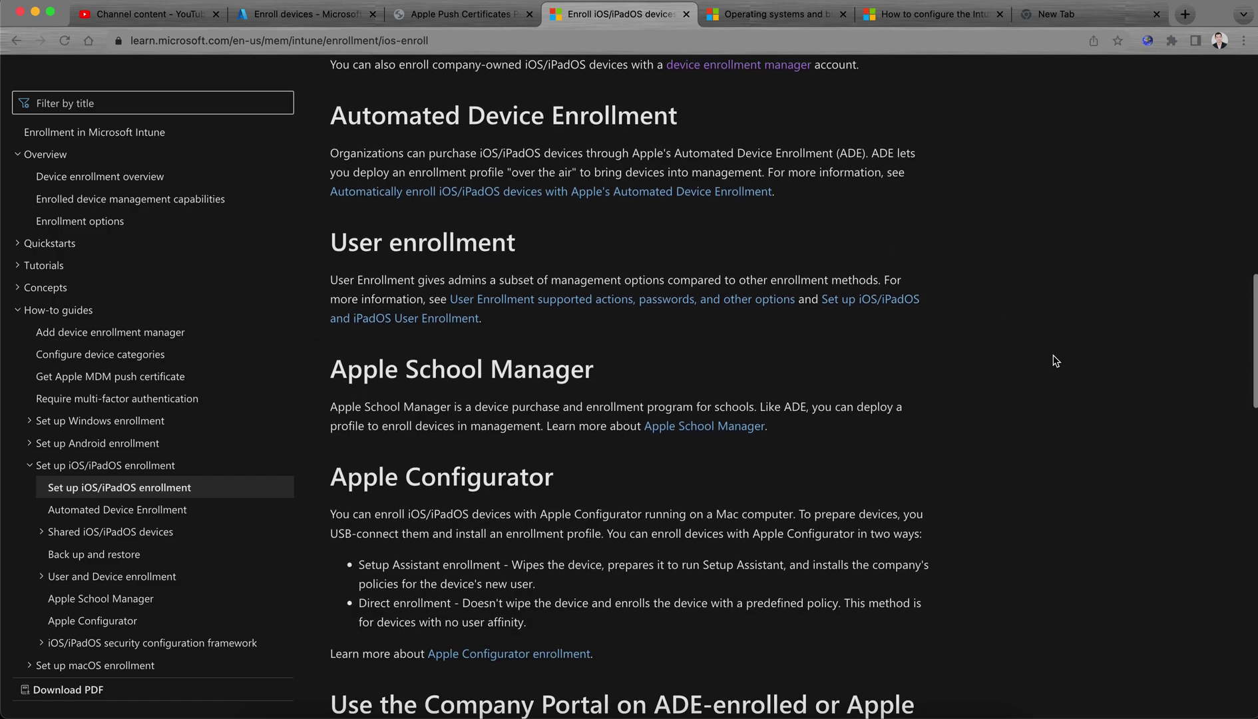
scroll(1055, 360, down, 2)
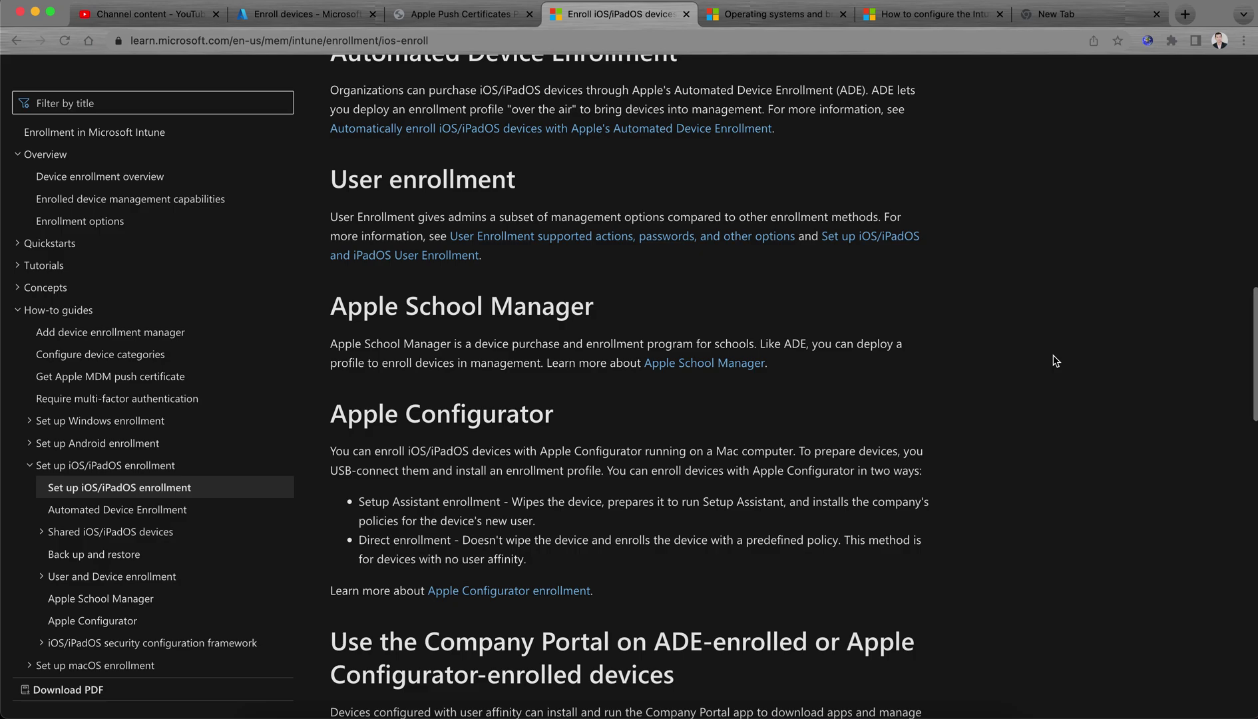
scroll(1055, 361, down, 2)
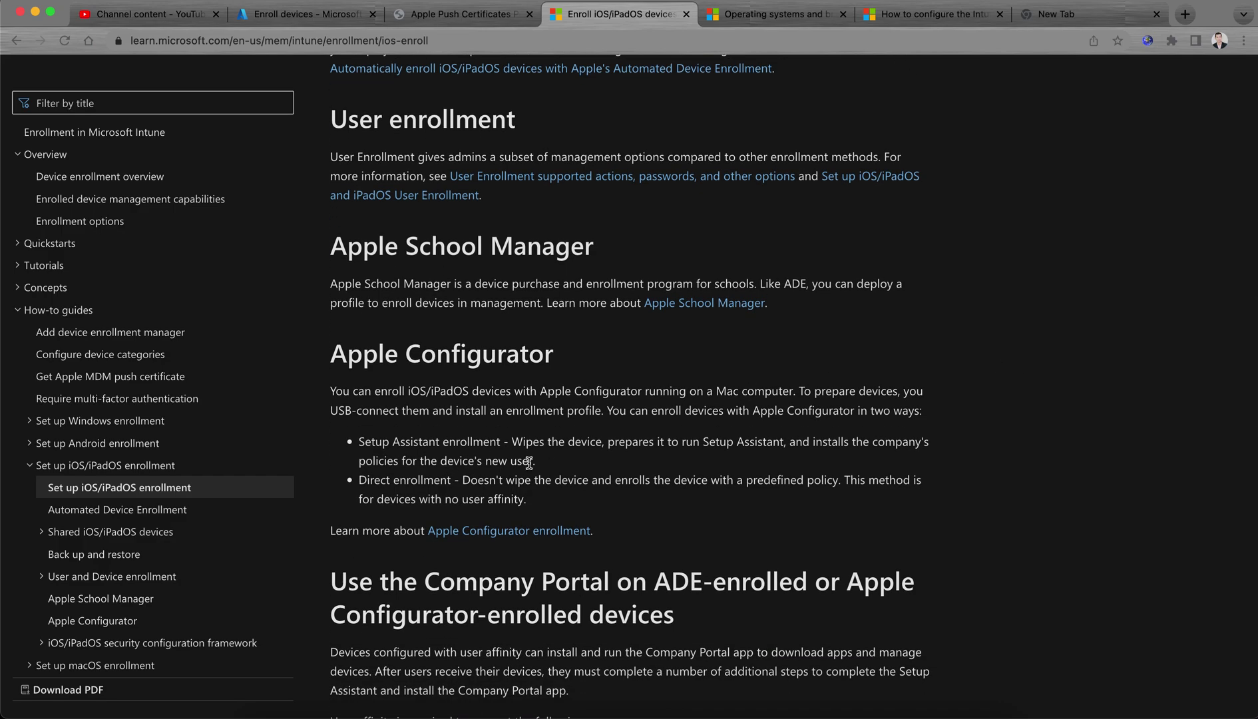
drag(371, 441, 585, 434)
click(602, 448)
drag(527, 500, 359, 476)
click(538, 467)
drag(526, 501, 358, 441)
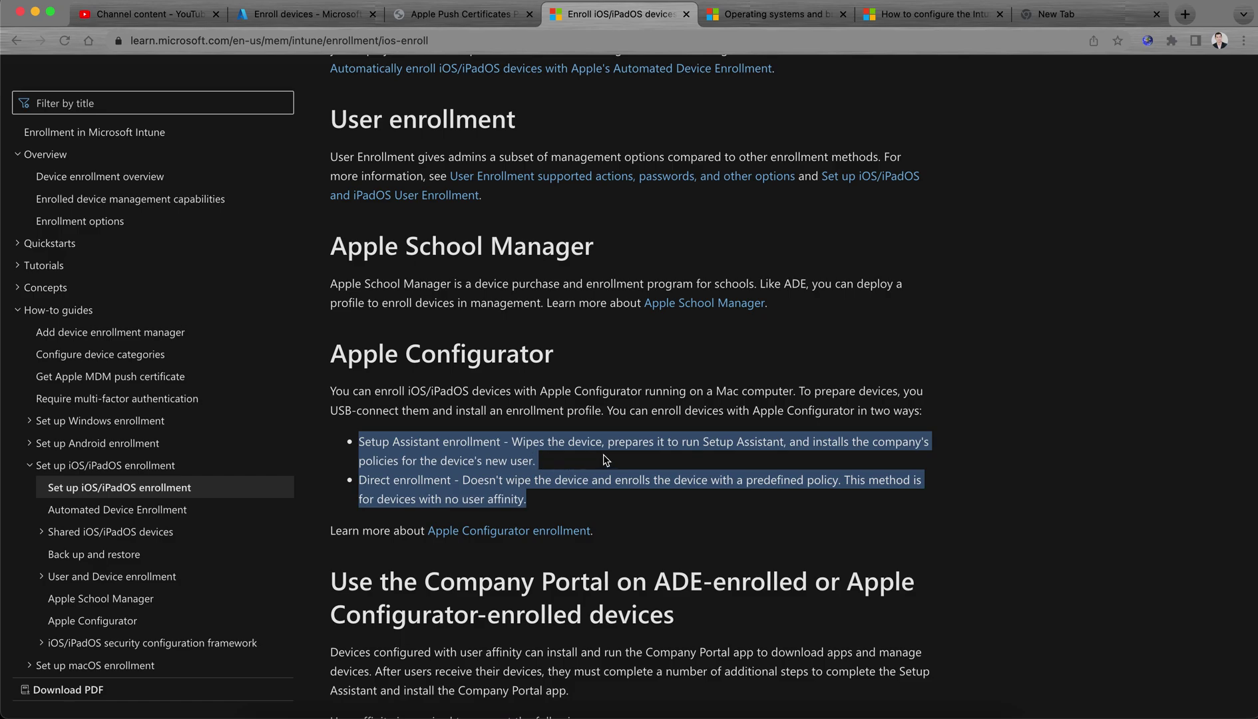
click(560, 483)
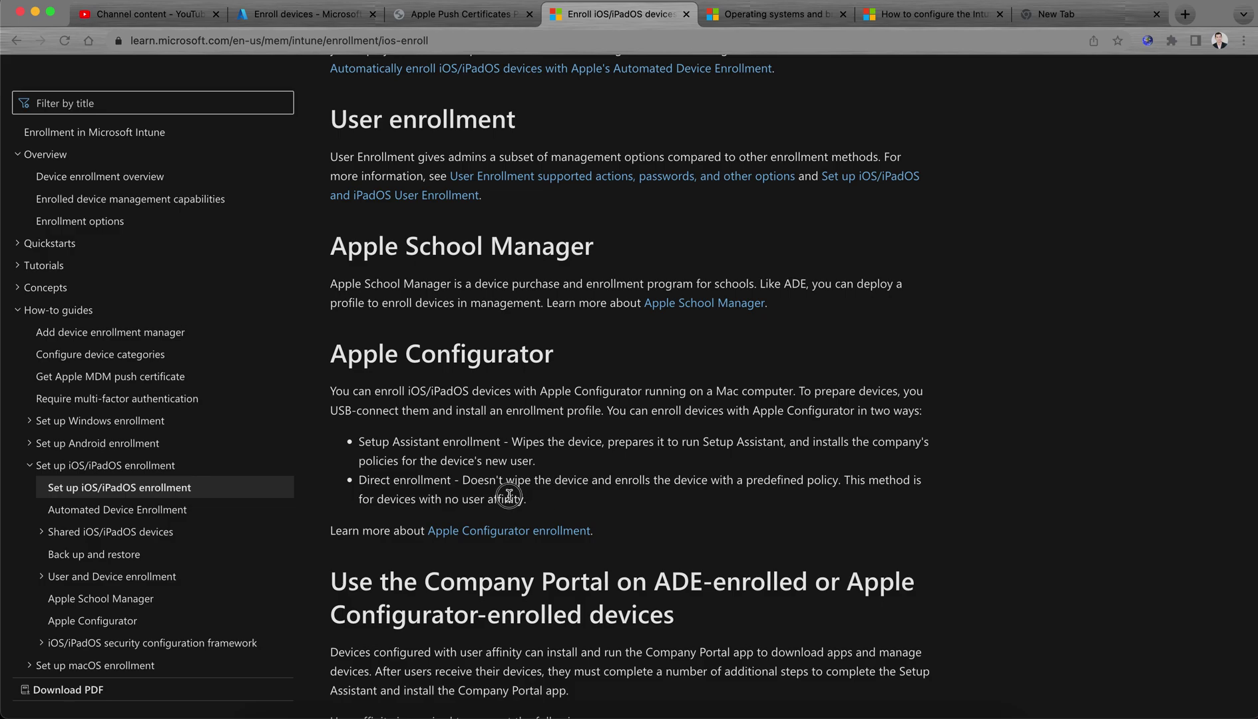
Highlight only the Direct enrollment description under Apple Configurator once more.
drag(530, 499, 357, 489)
click(591, 504)
scroll(812, 498, down, 2)
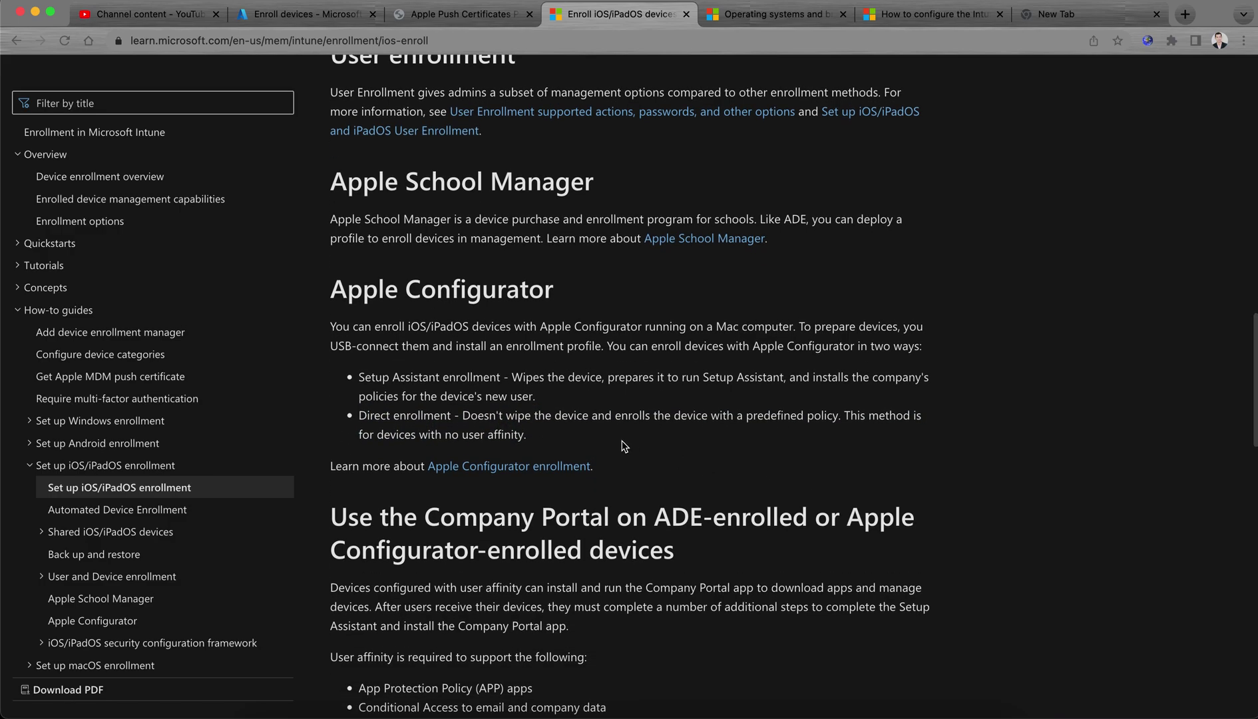
drag(529, 438, 357, 414)
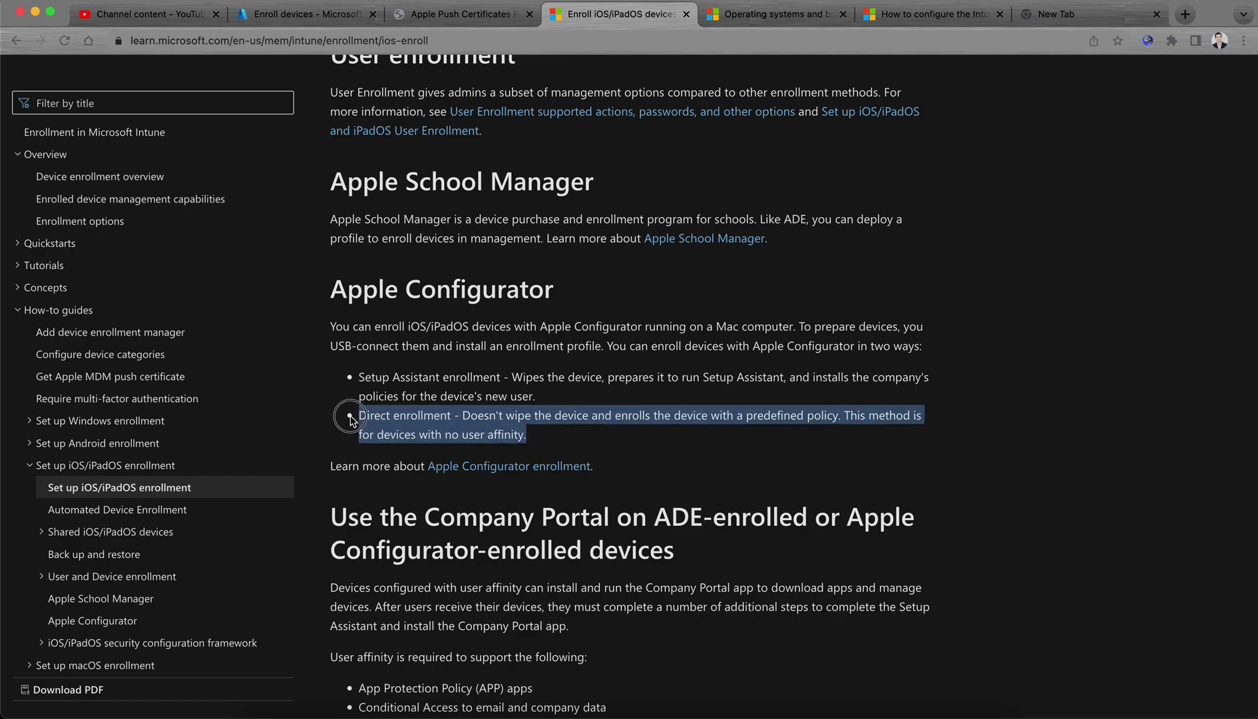
click(826, 447)
Highlight the App Protection Policy (APP) apps and Conditional Access entries among the features that require user affinity.
scroll(980, 391, down, 4)
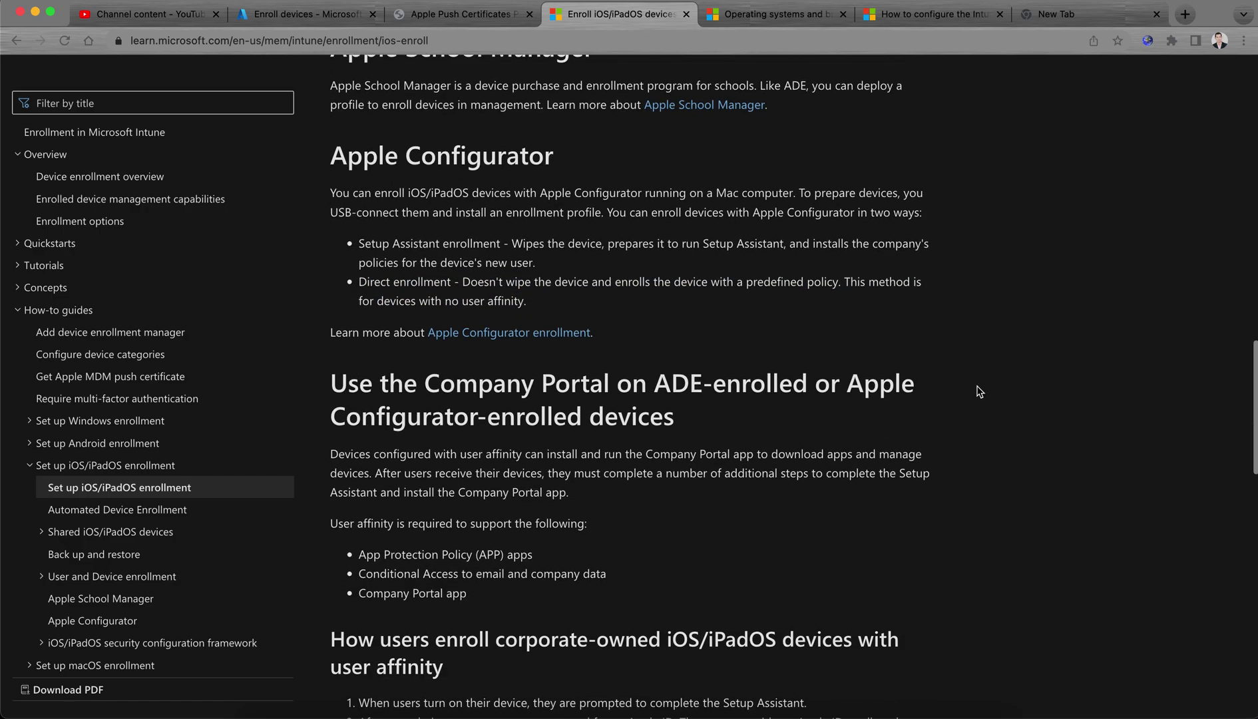
scroll(980, 391, down, 5)
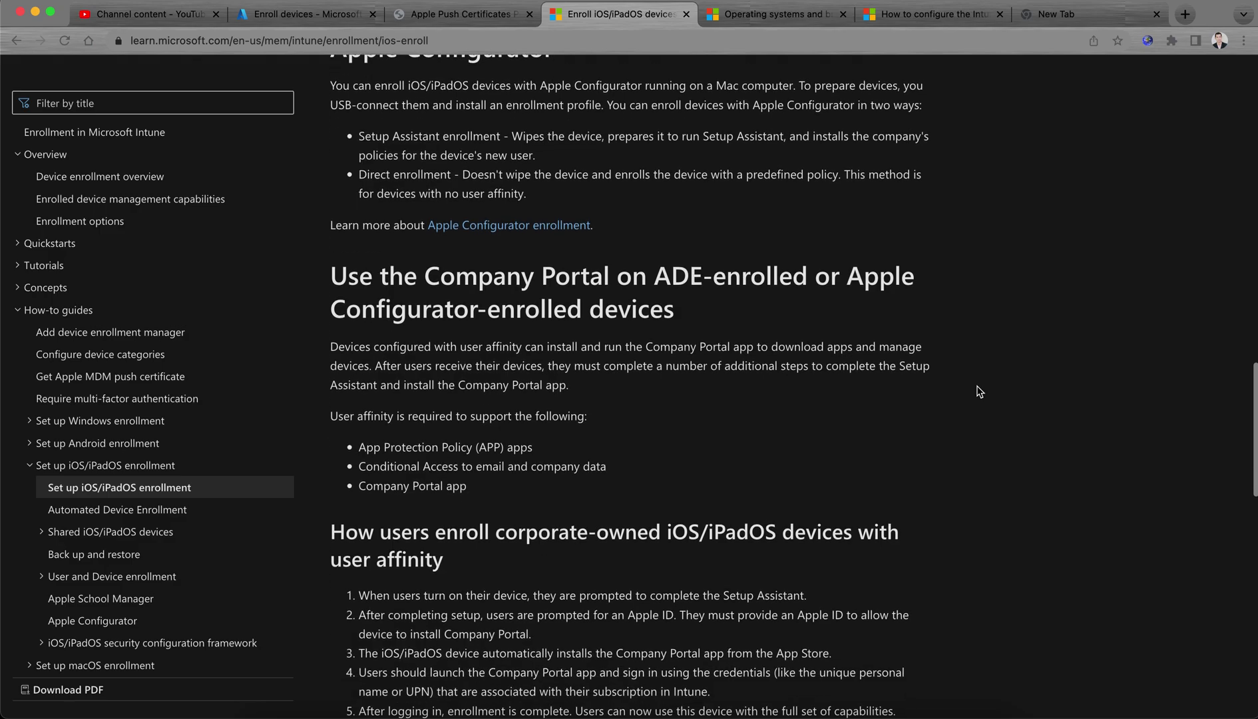
scroll(980, 392, down, 1)
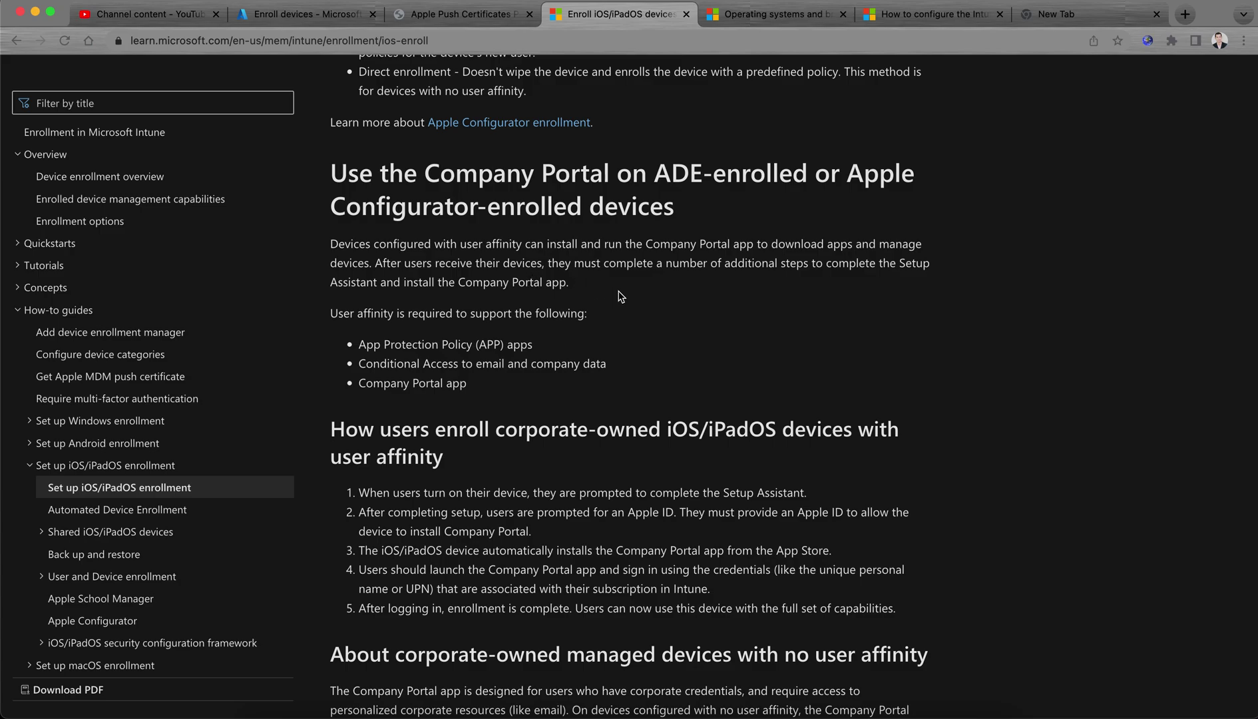
drag(536, 345, 371, 345)
drag(608, 364, 391, 364)
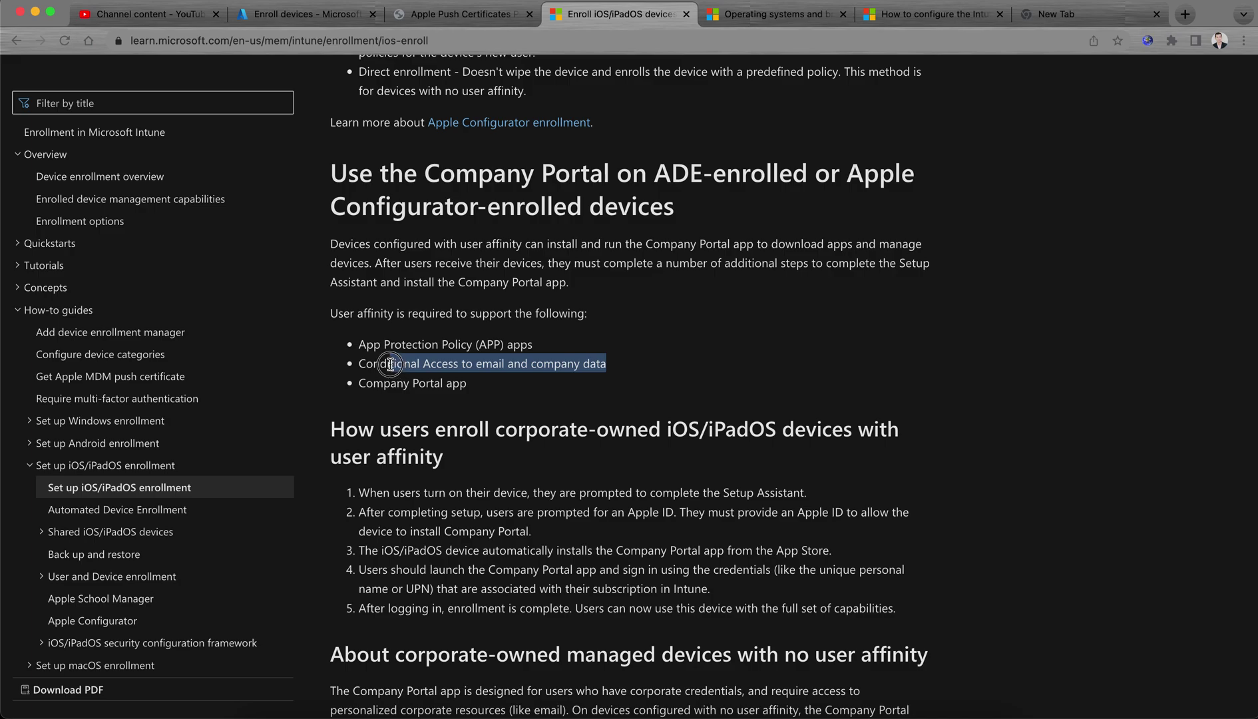
click(650, 372)
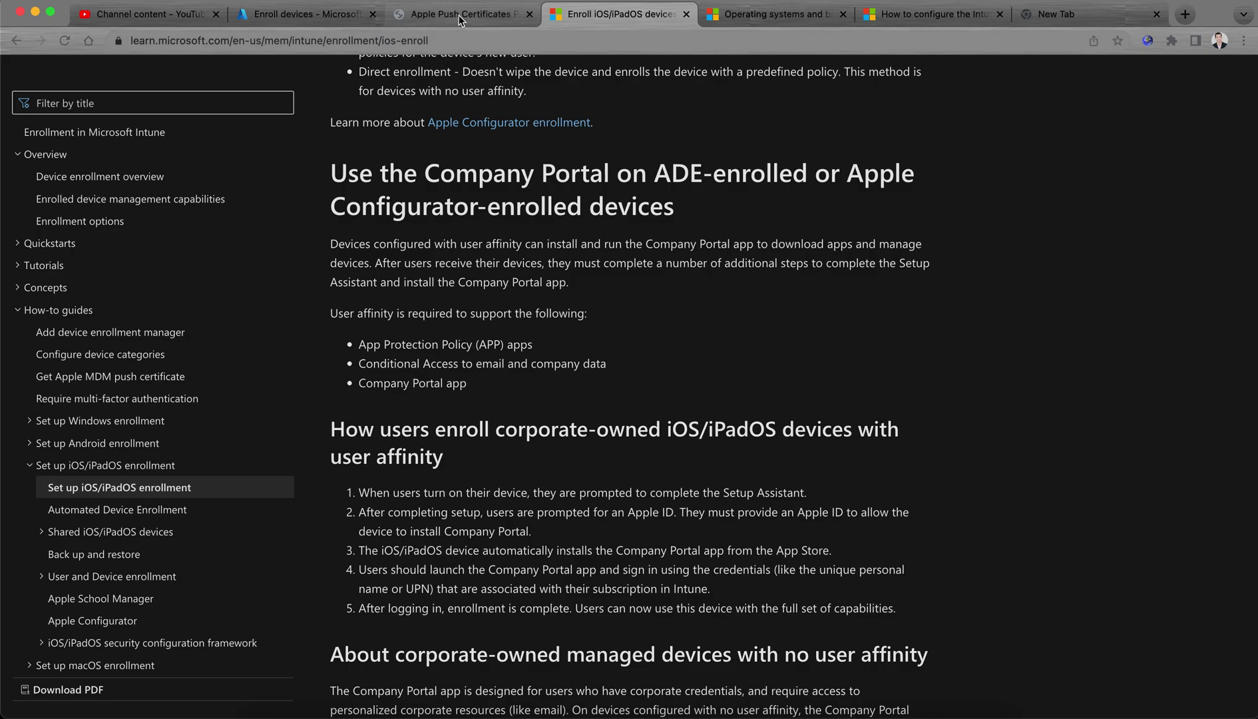
Switch to the Microsoft Endpoint Manager admin center and review the connector status and tenant details under Tenant administration.
click(318, 16)
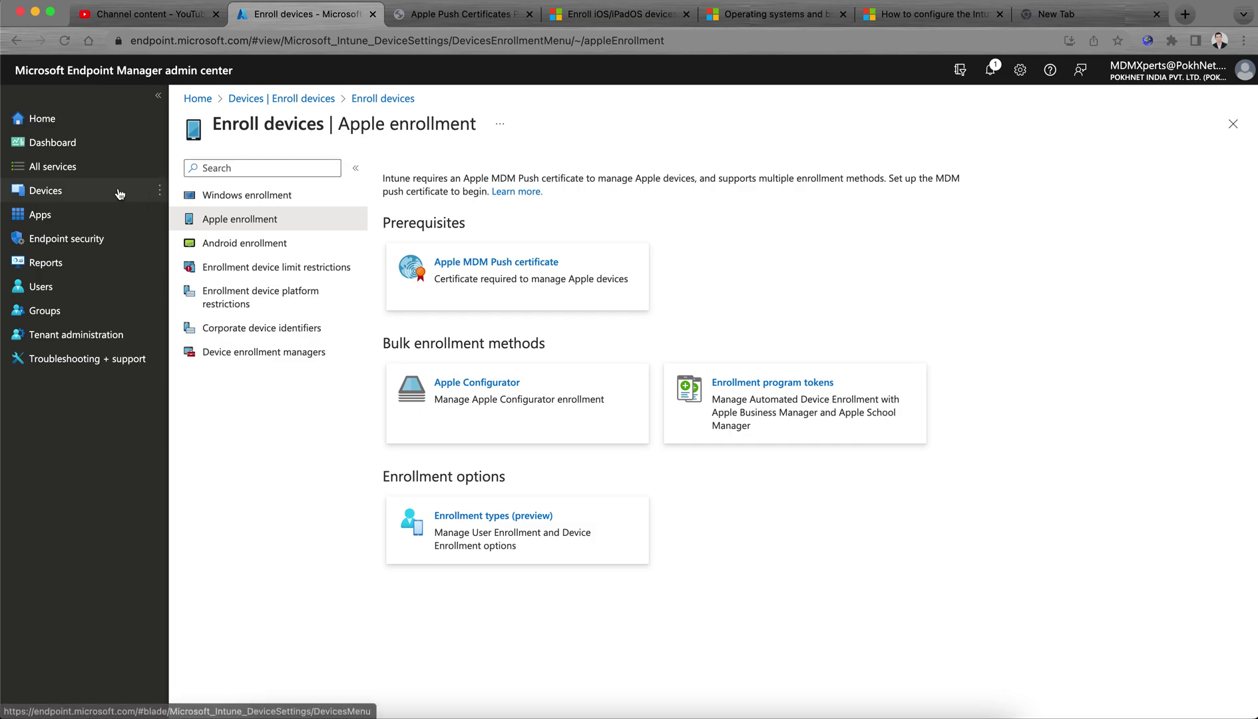
click(41, 119)
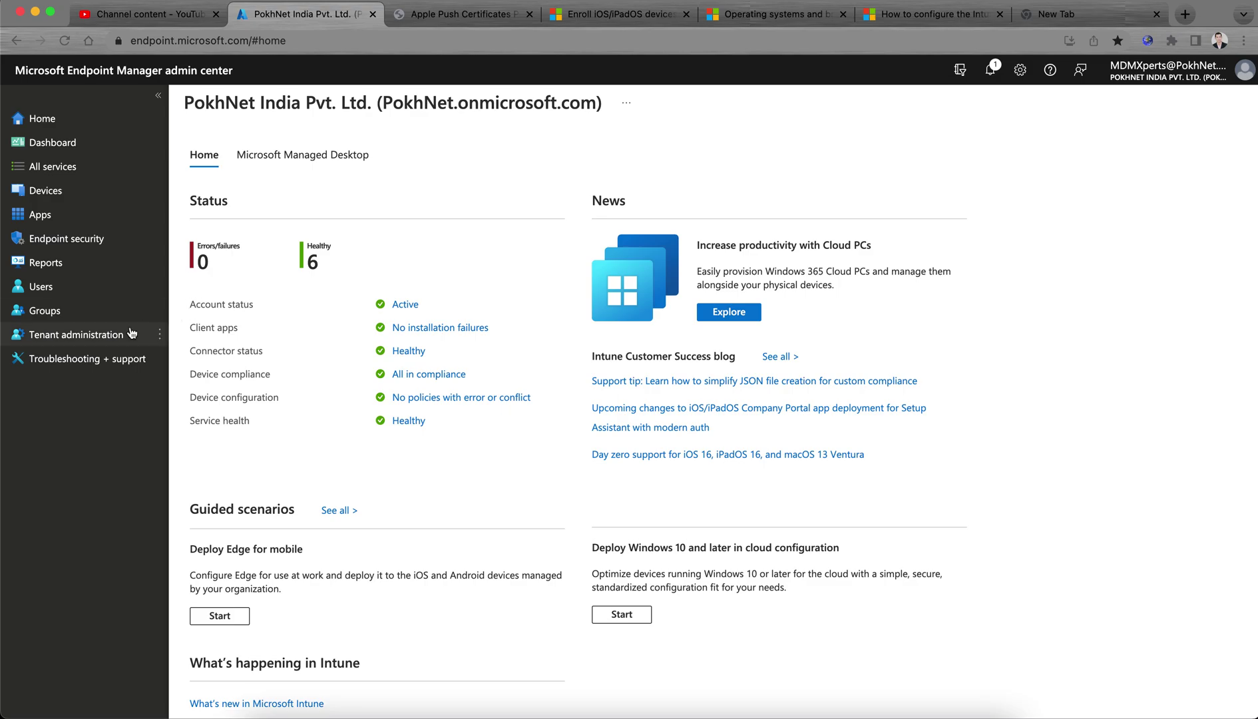
click(95, 338)
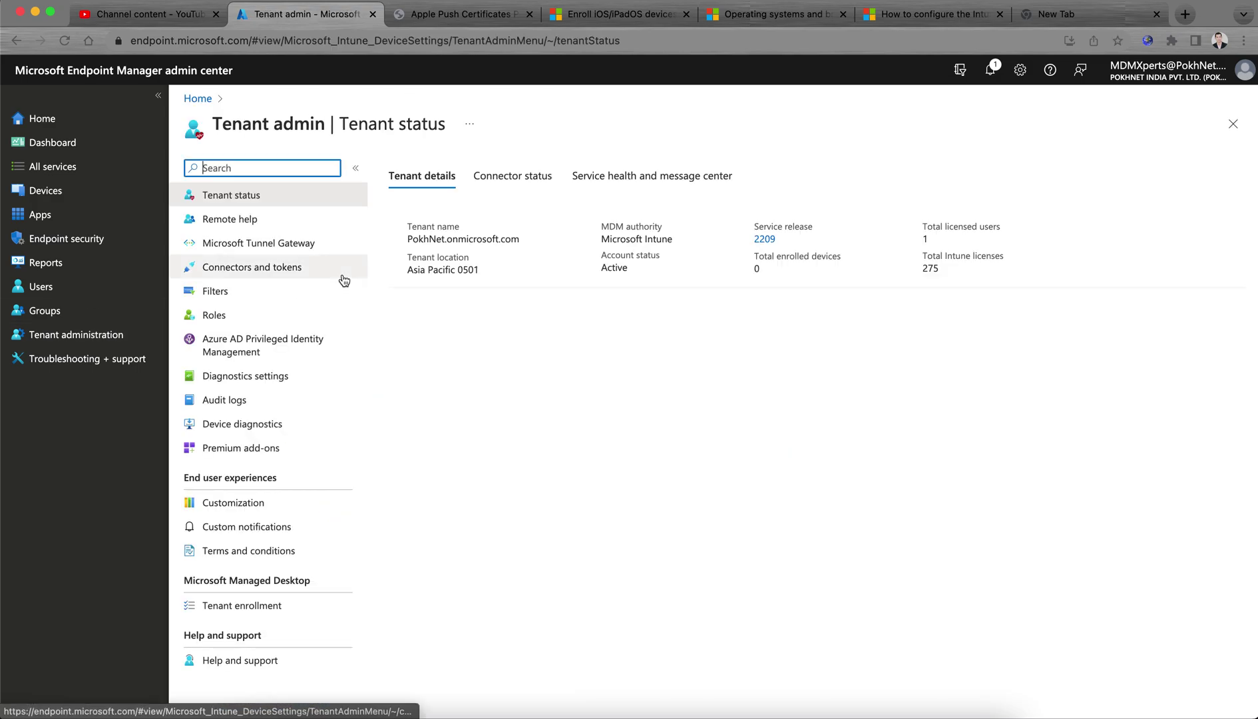
click(501, 189)
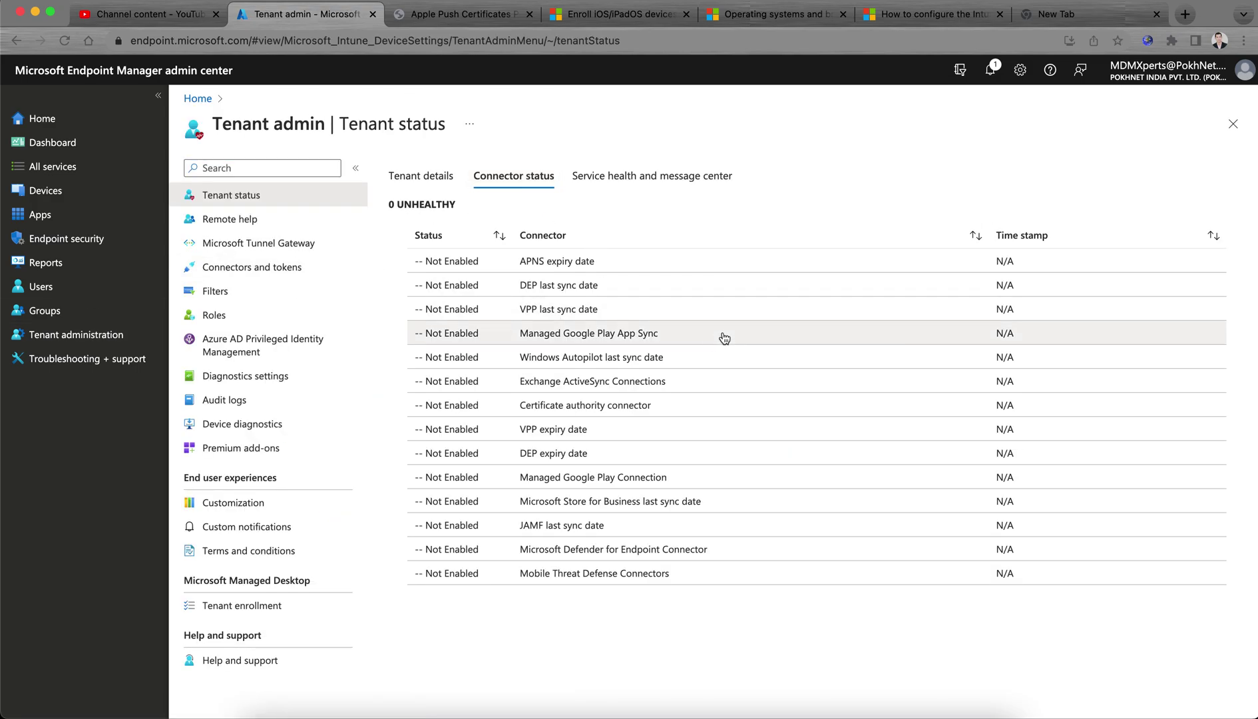
click(424, 177)
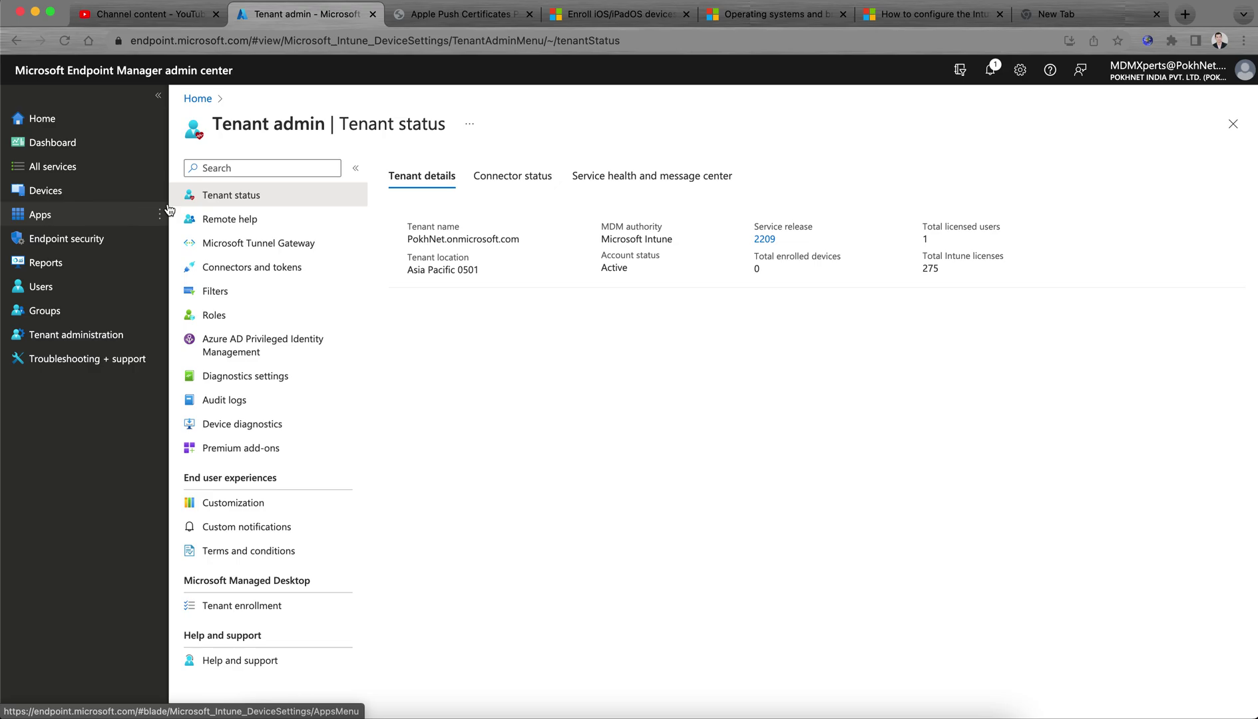
Go to the Apple enrollment page for devices, review the Apple MDM Push certificate's status and expiration, and close its details.
click(134, 193)
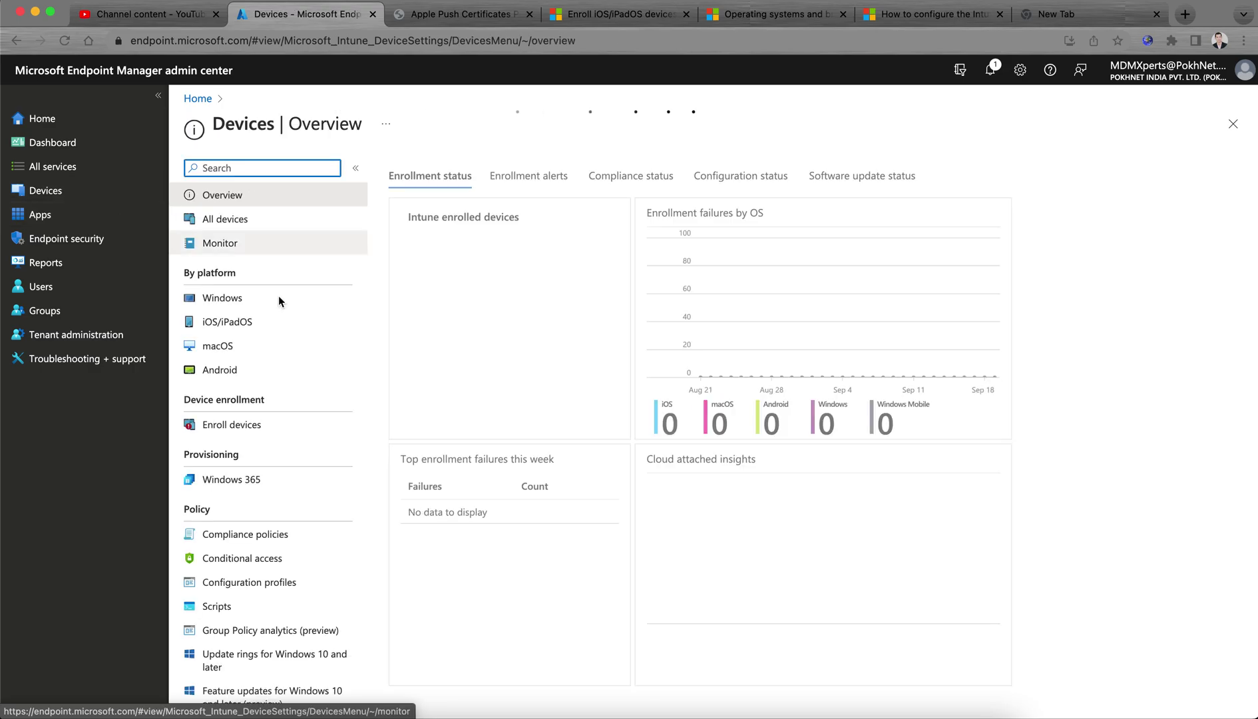
click(297, 426)
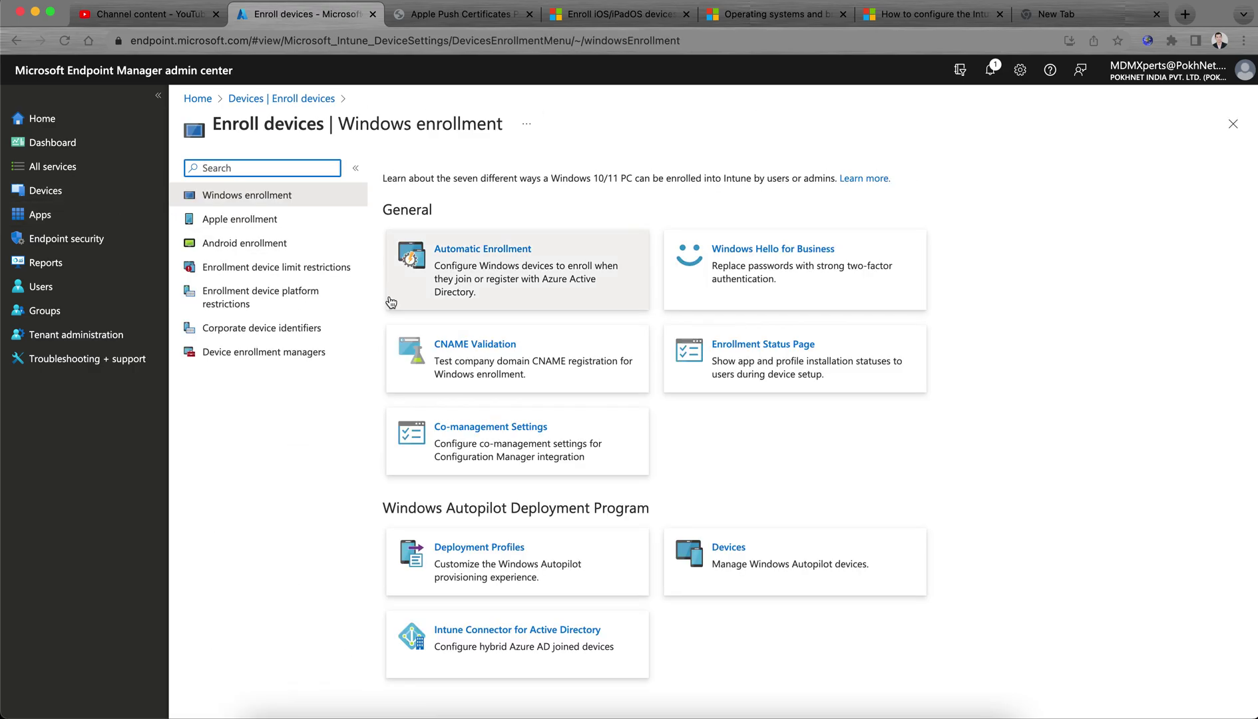
click(298, 220)
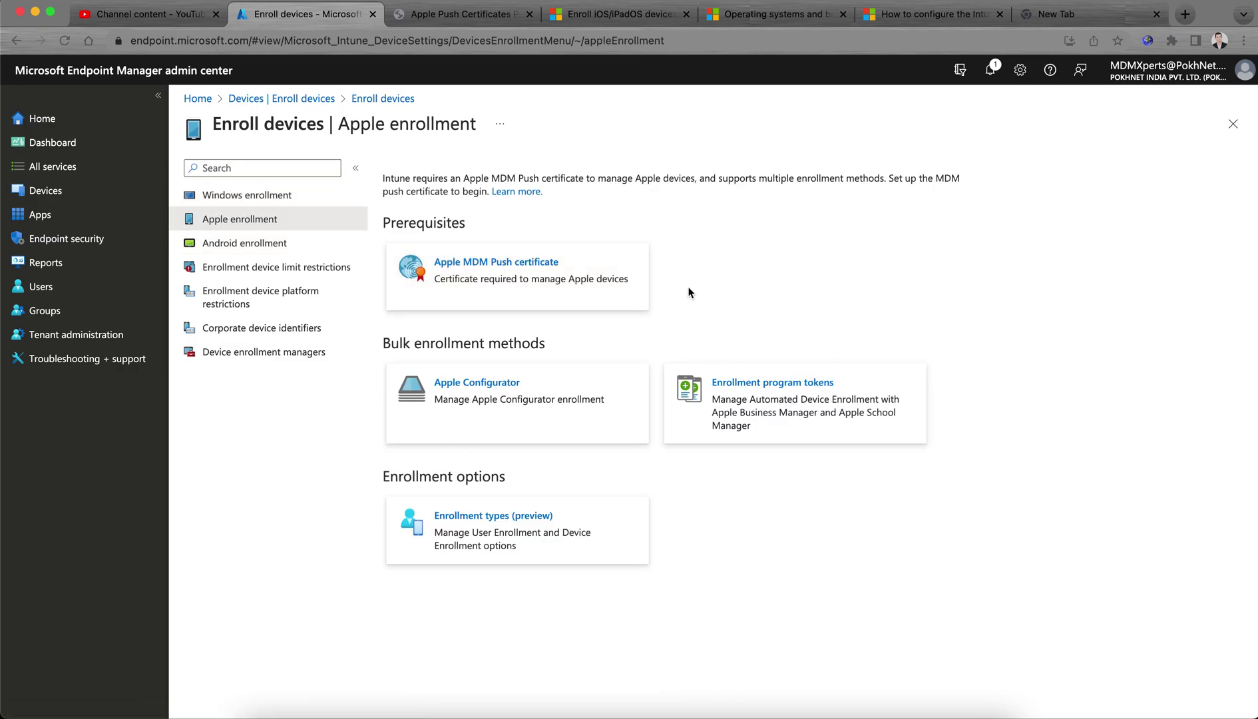
click(584, 298)
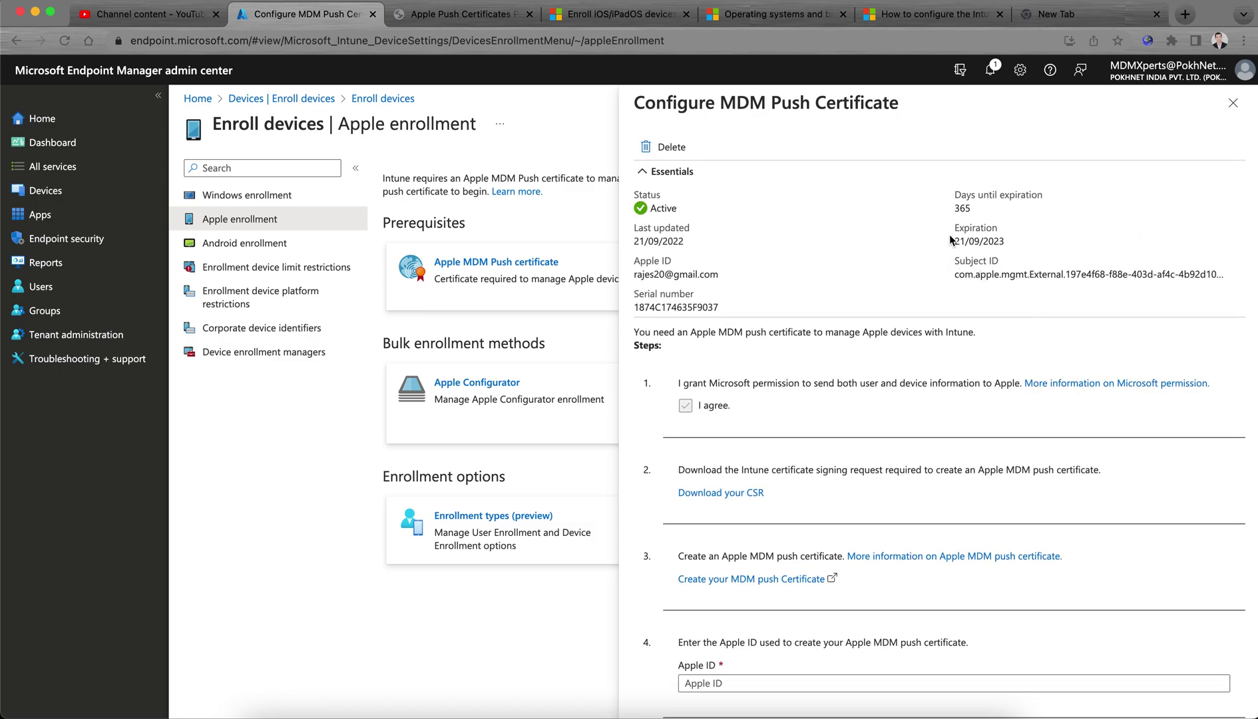
click(1233, 103)
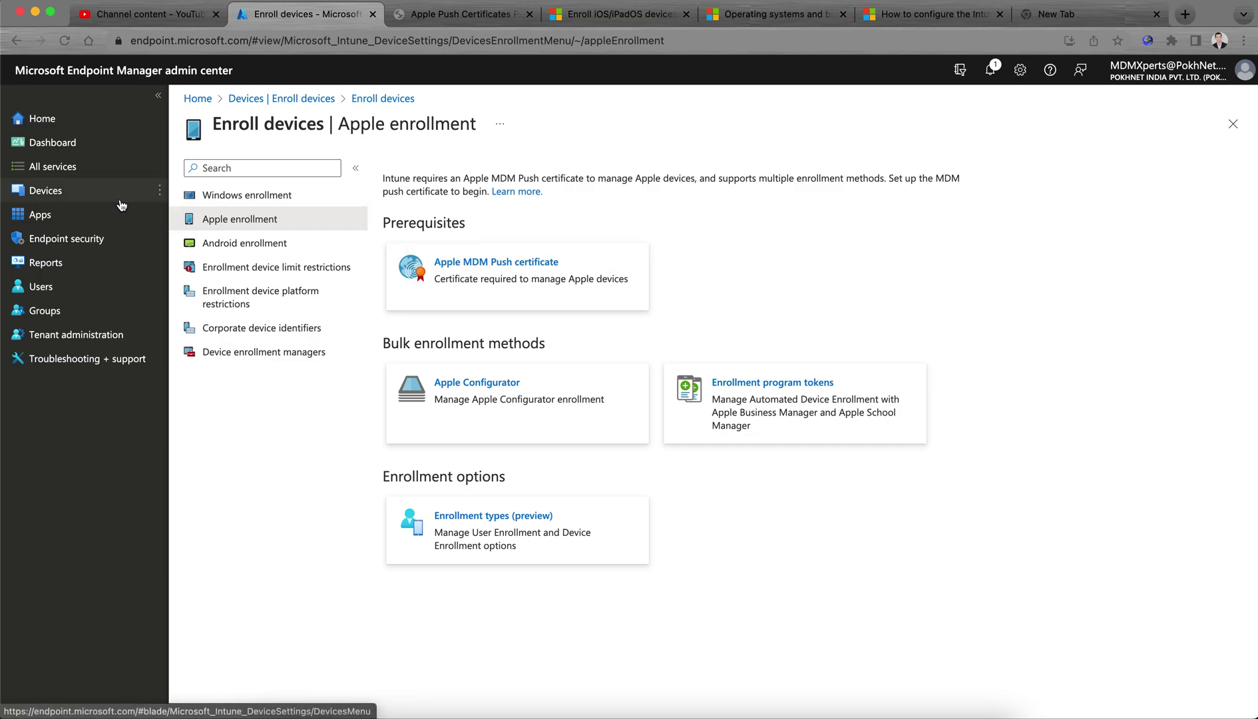
Start creating a new iOS compliance policy for the iOS/iPadOS platform.
click(83, 199)
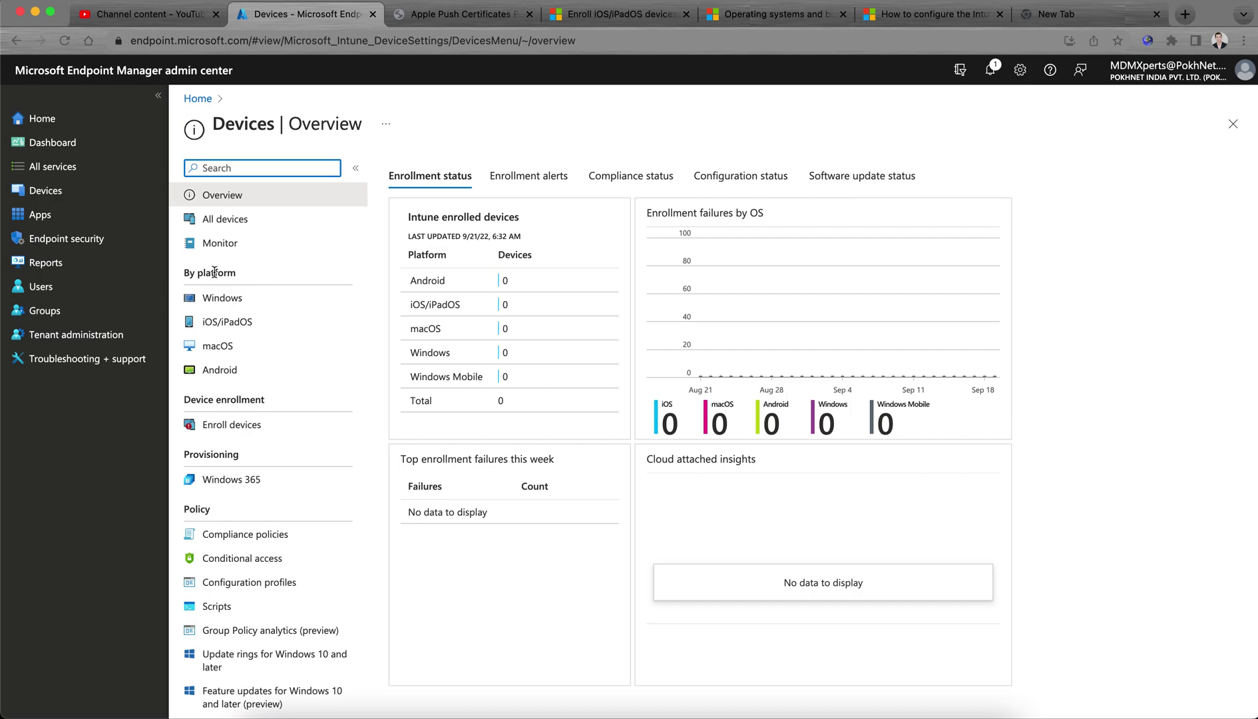
click(266, 329)
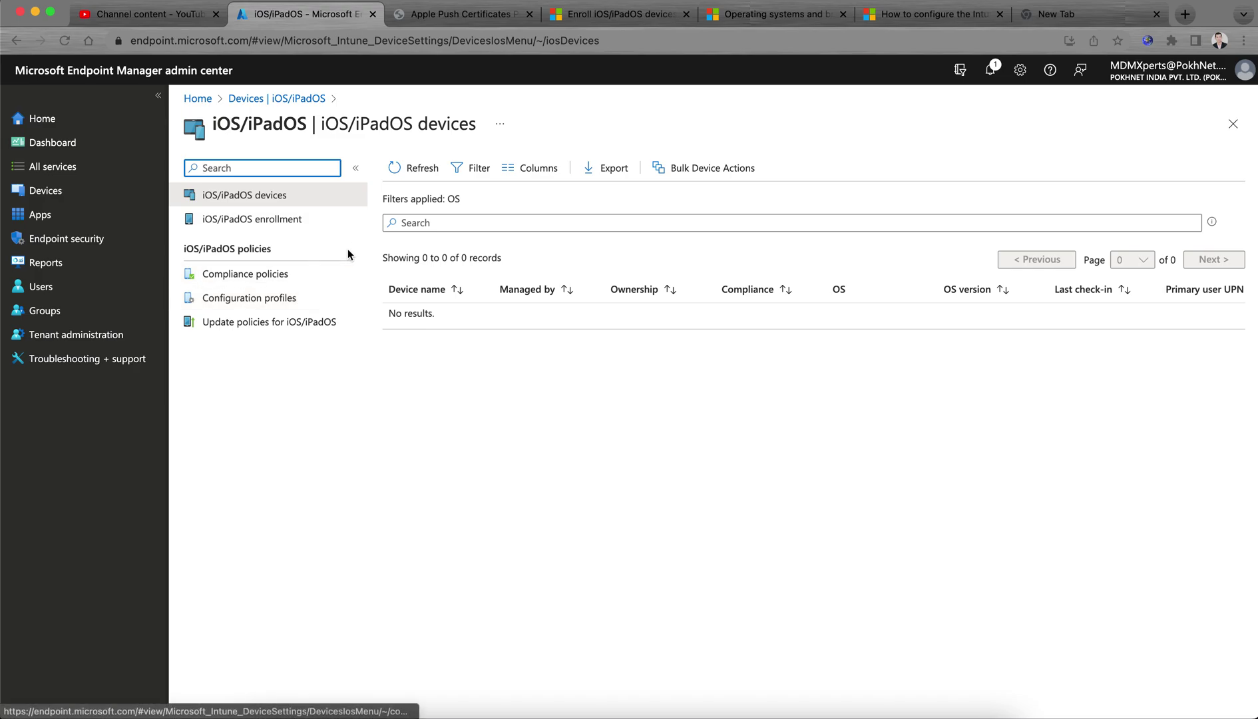
click(313, 279)
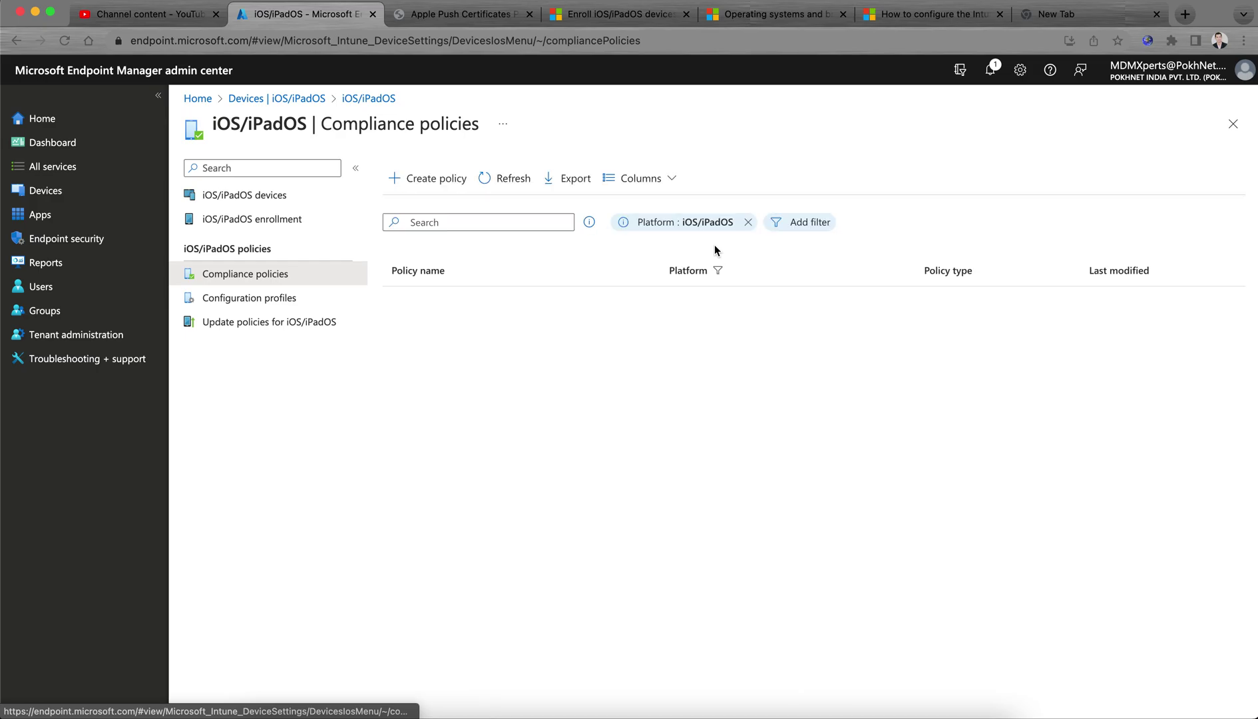
click(452, 191)
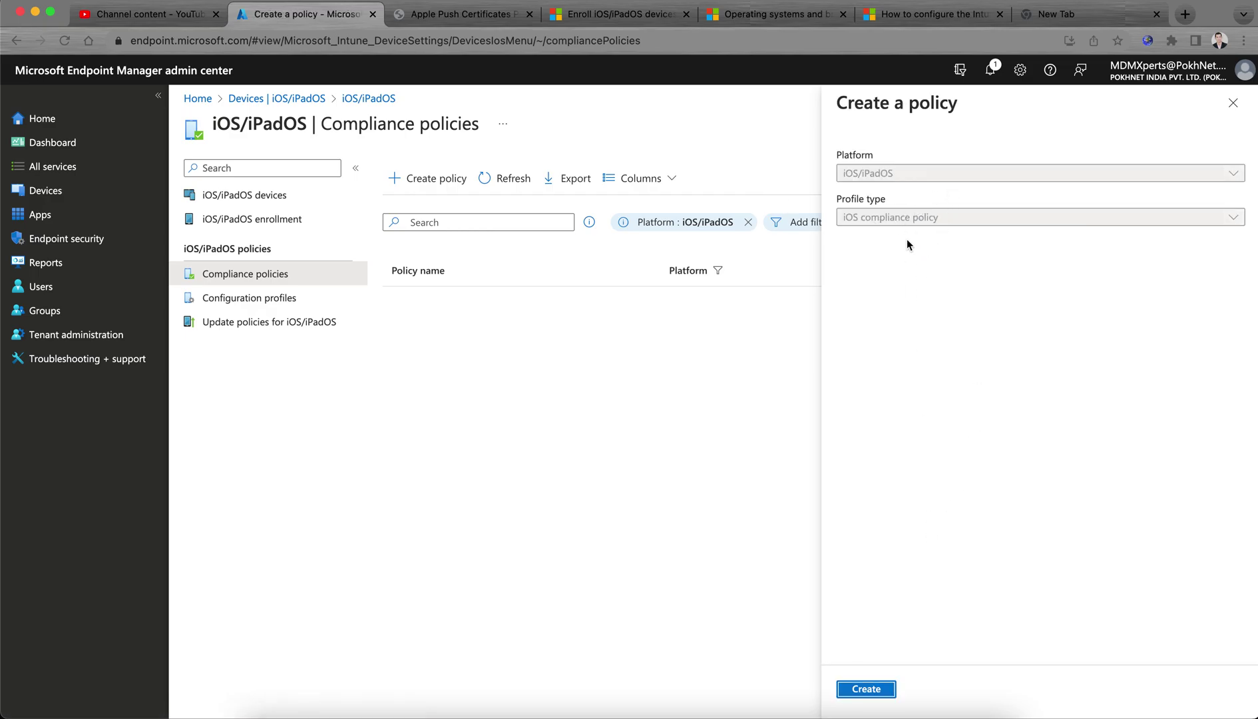
click(877, 693)
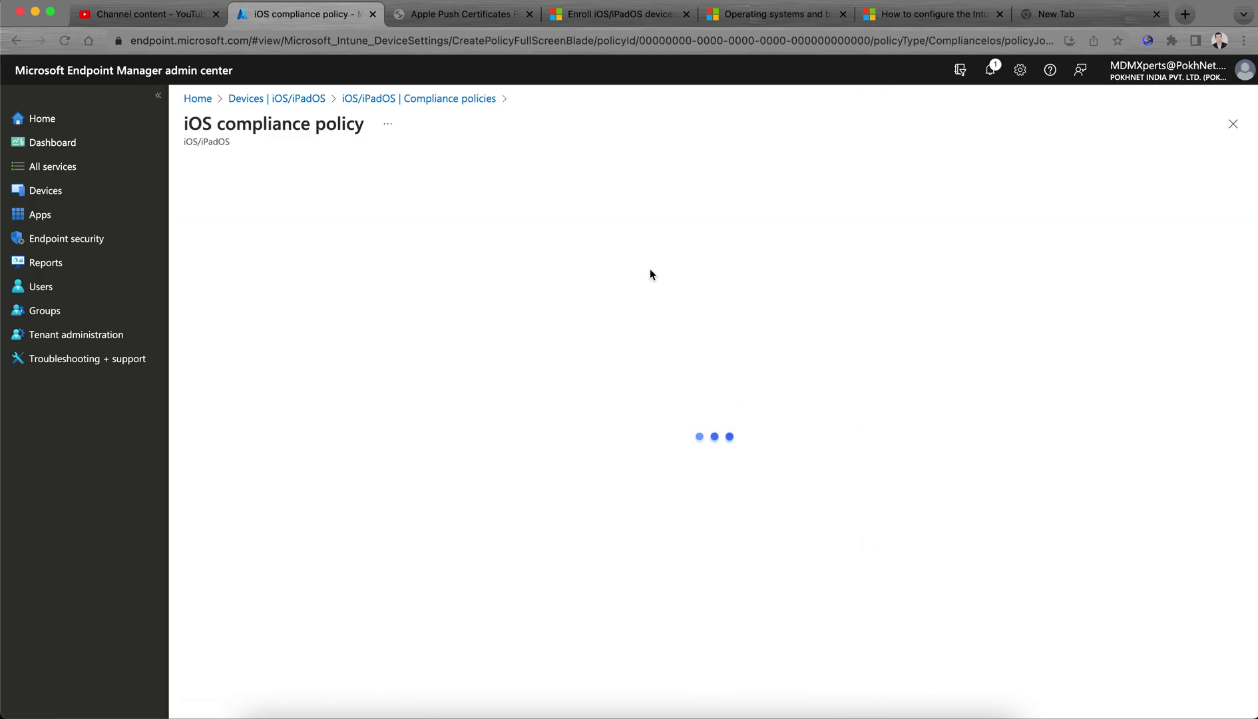
Name the policy "Global - iOS COD Compliance Policy" and copy the same text into its description.
click(496, 214)
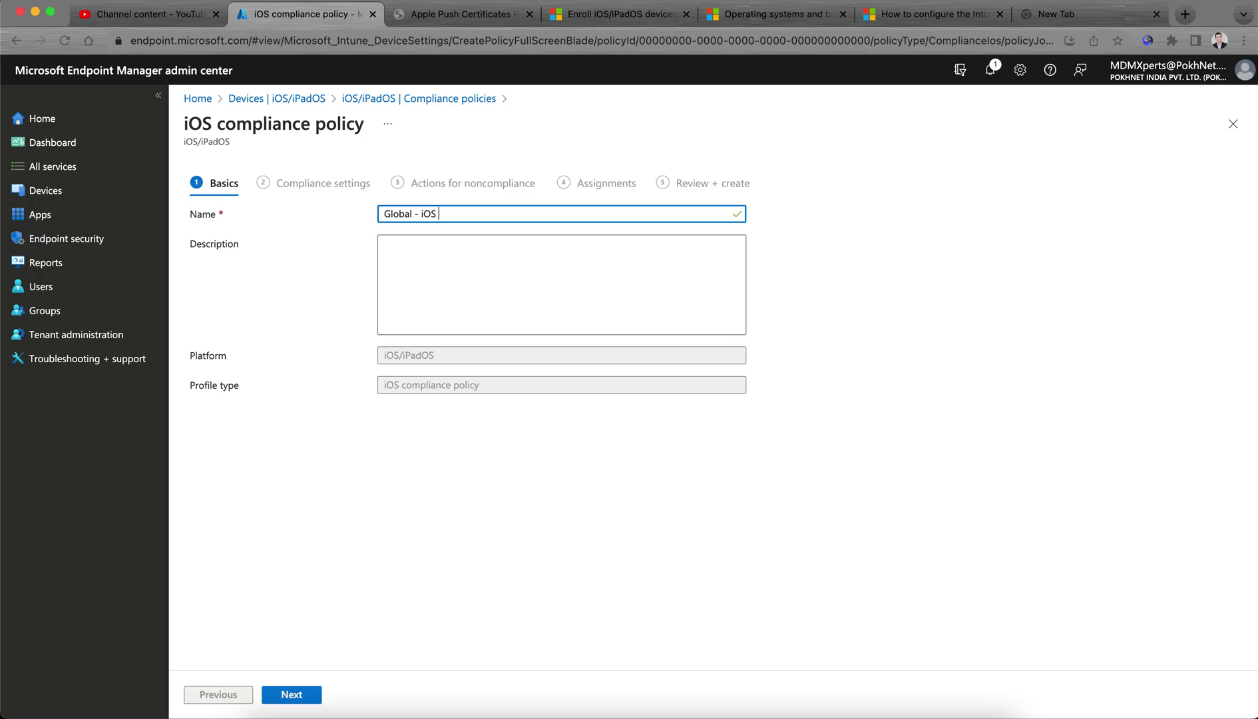
text(Compliance Policy)
drag(560, 213, 379, 213)
key(super+c)
click(431, 257)
key(super+v)
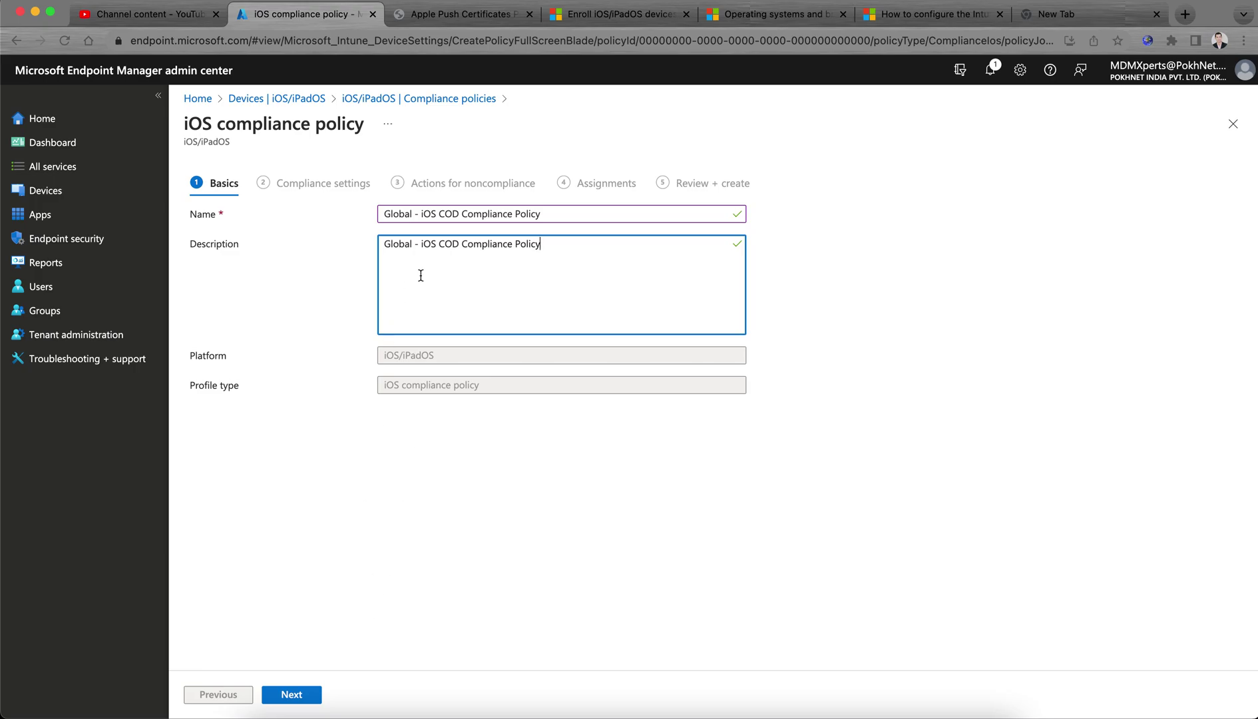
Insert "company owned" before "COD" in the policy description so it reads "Global - iOS company owned COD Compliance Policy".
click(440, 244)
text(companyh owned)
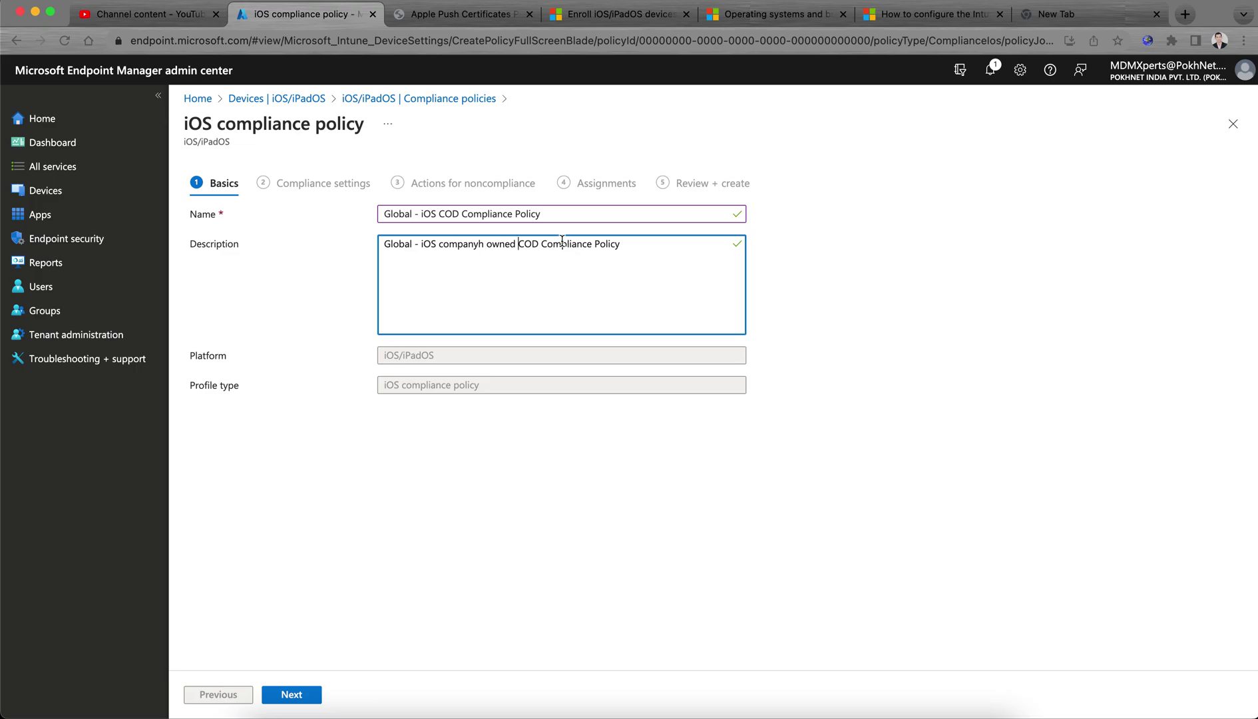
click(484, 245)
key(BackSpace)
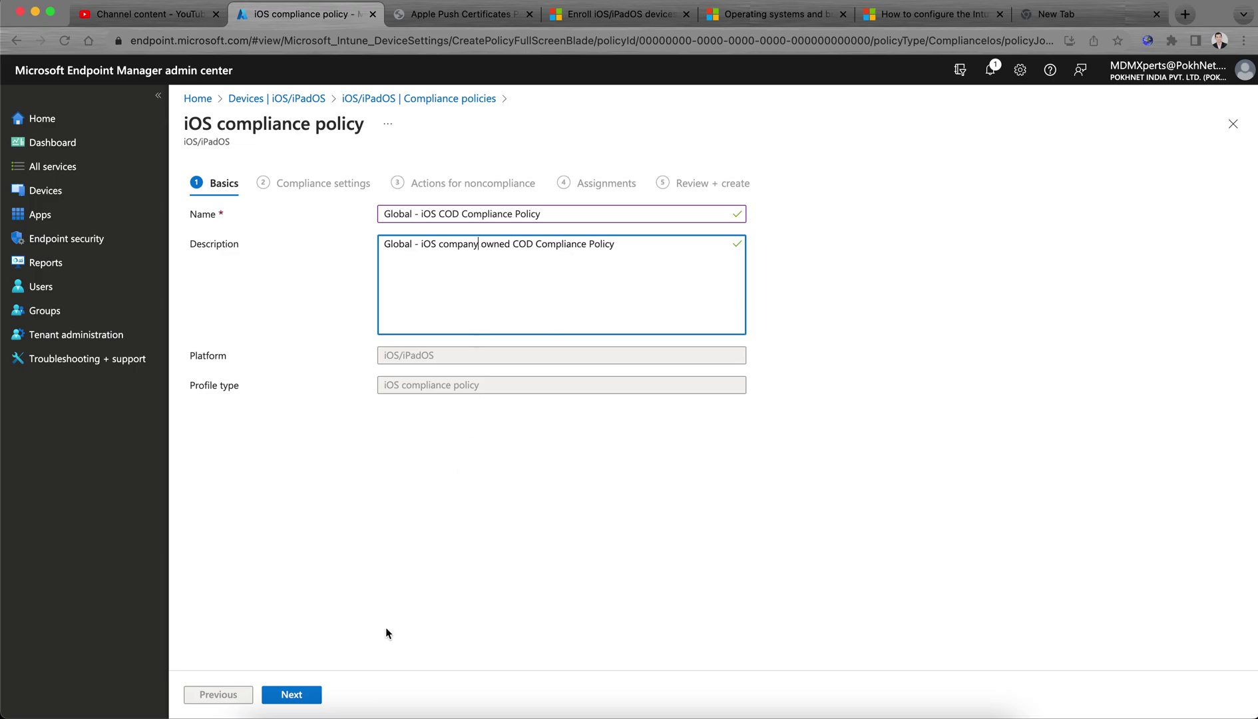
Continue to the policy's compliance settings and review the Email setting about being unable to set up email on the device.
click(310, 694)
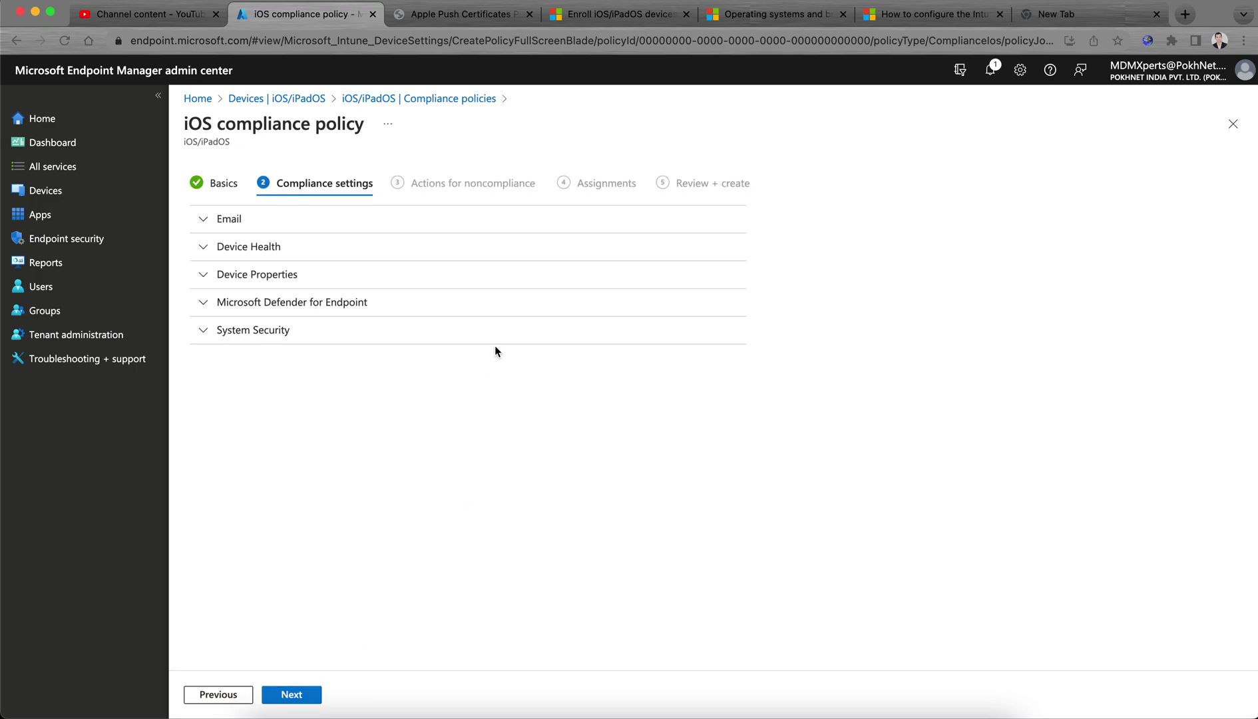
click(208, 228)
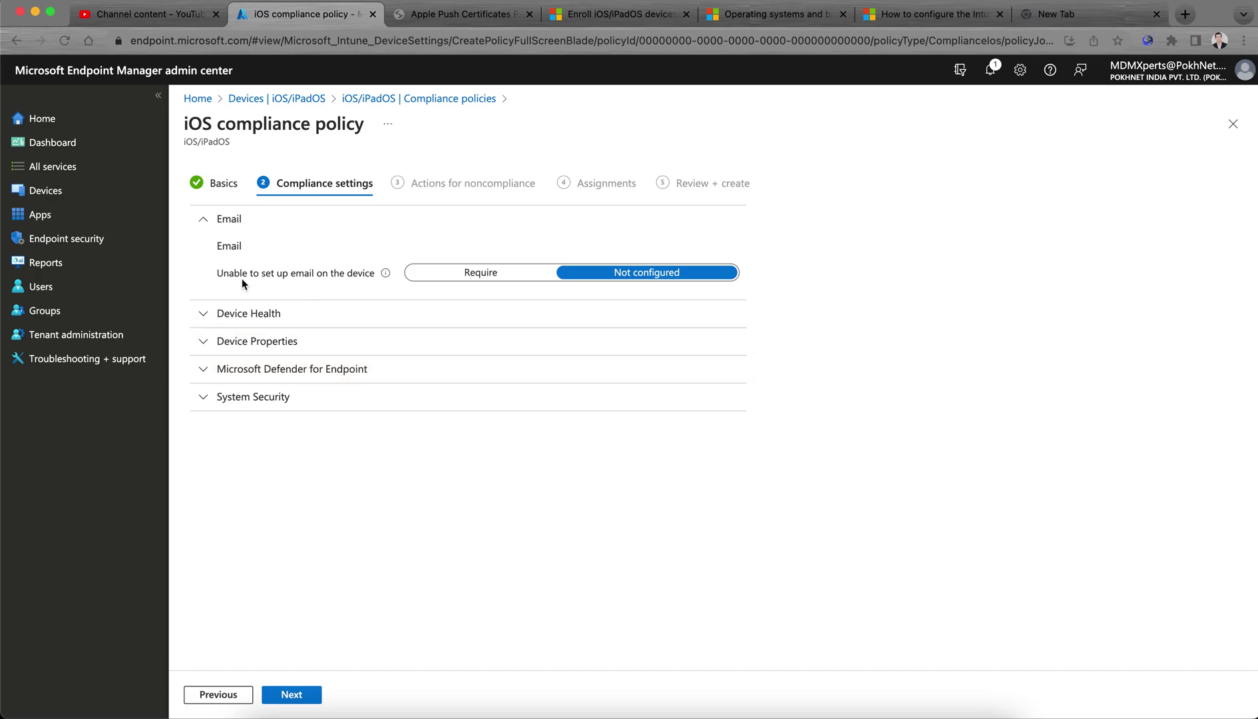
mouse_move(389, 279)
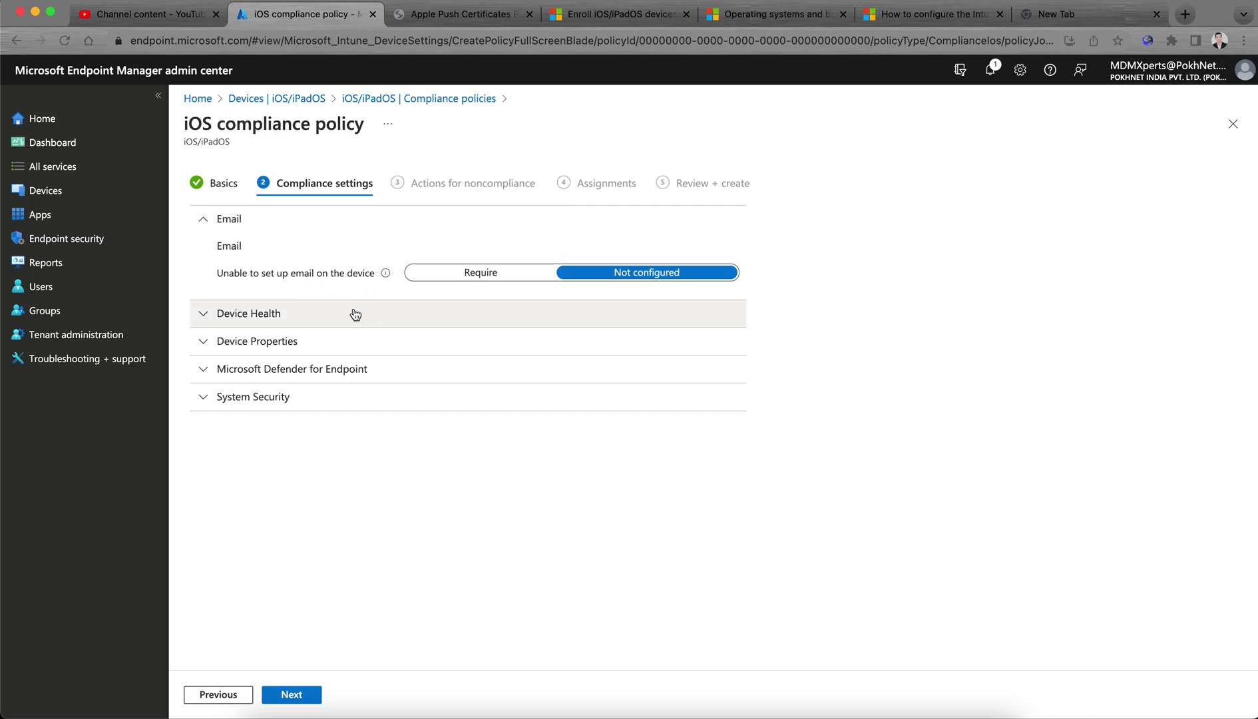
Set the minimum OS version in the device properties to 15.6.0.
click(312, 340)
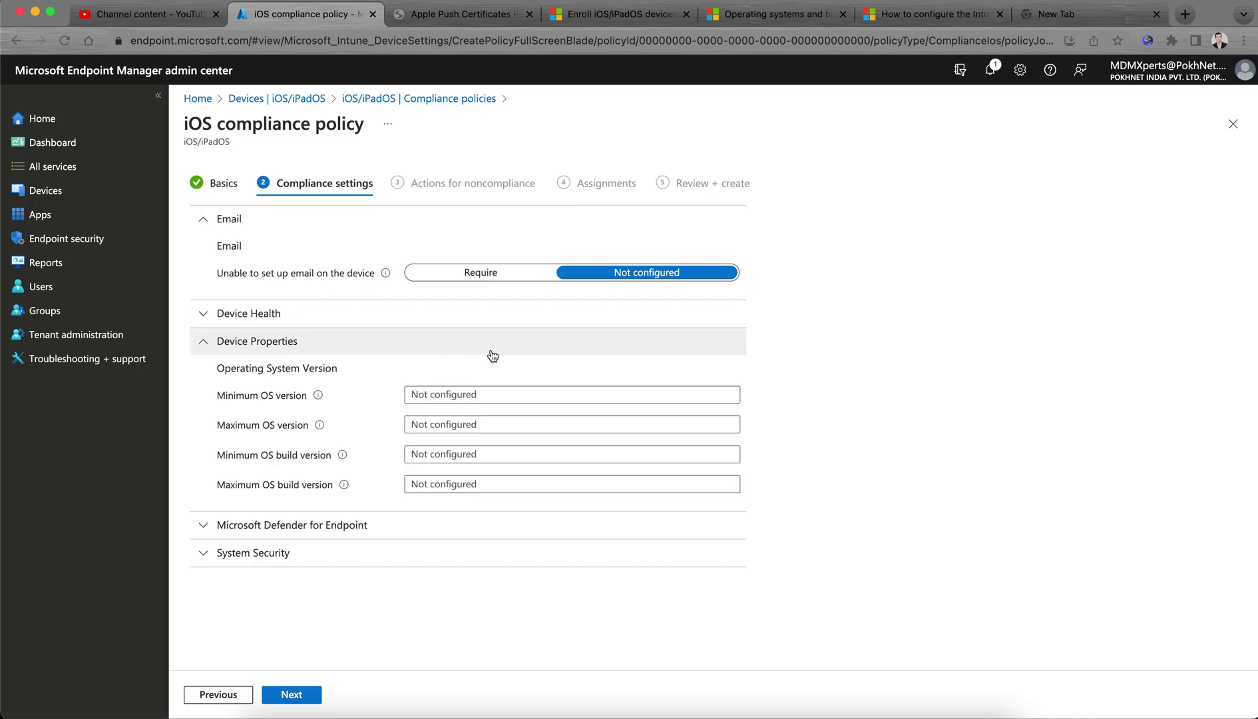
click(509, 394)
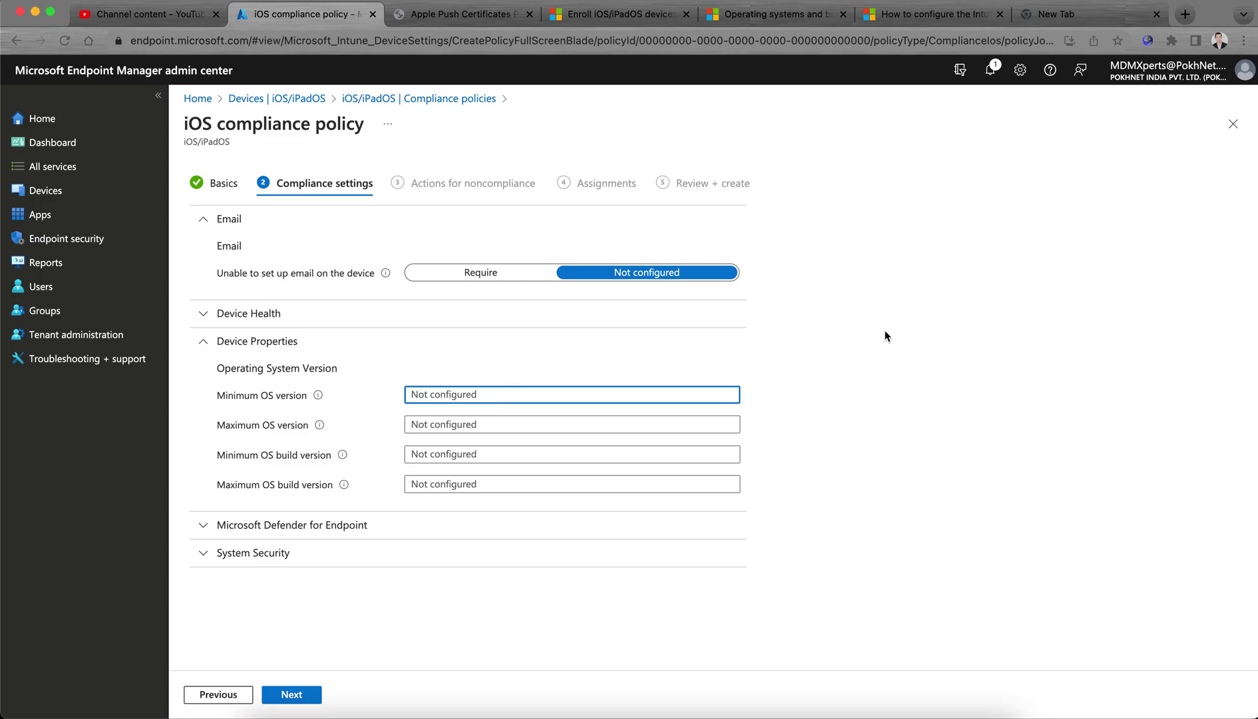
text(15.6.0)
click(513, 424)
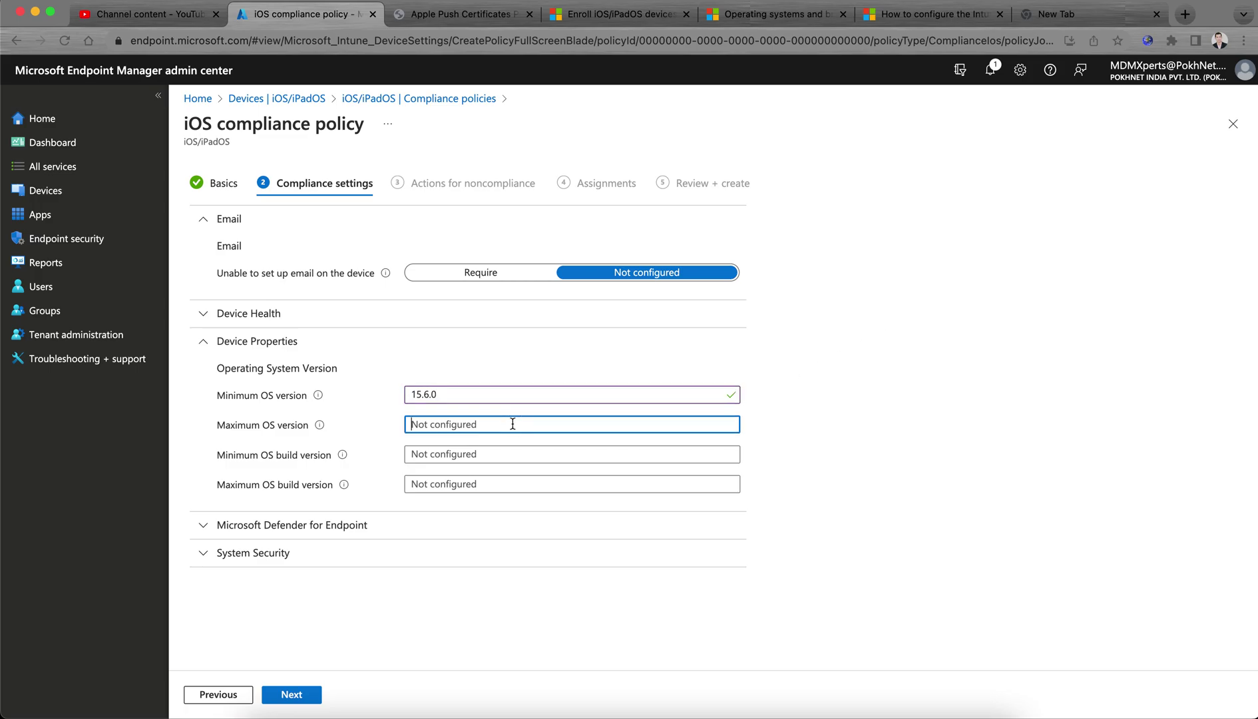
drag(456, 396, 372, 394)
click(477, 397)
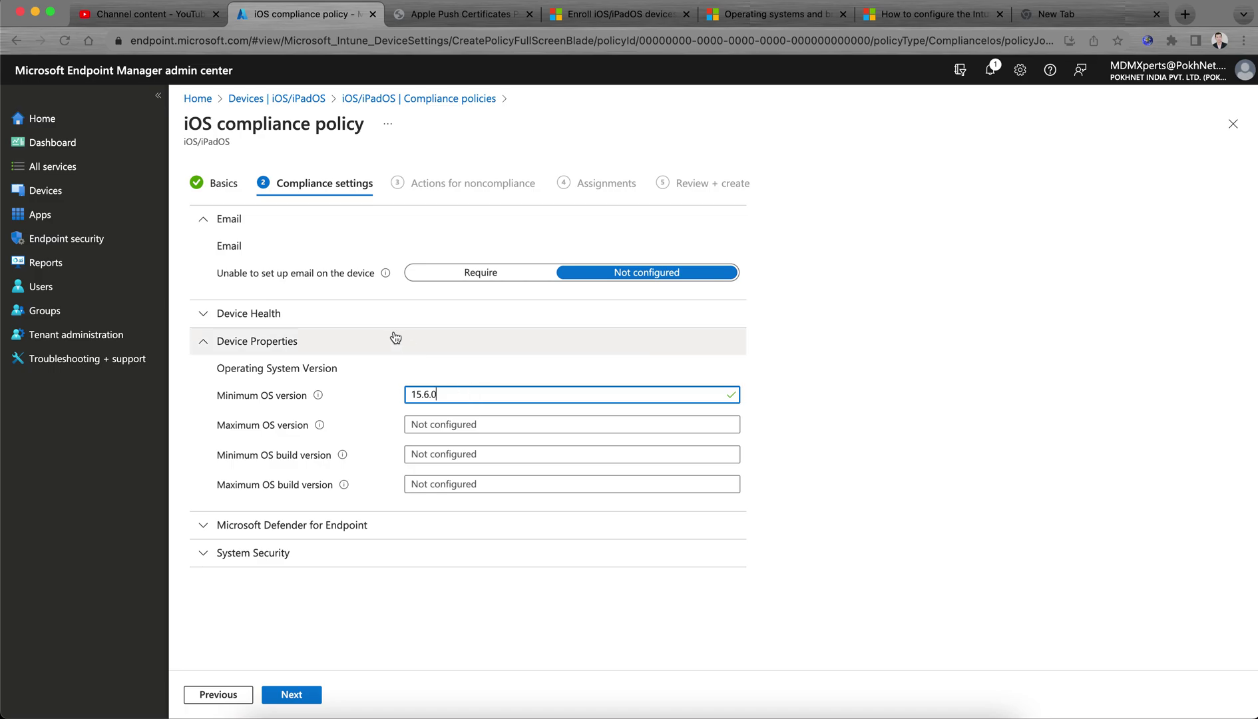
Set jailbroken devices to Block in the device health settings.
click(334, 313)
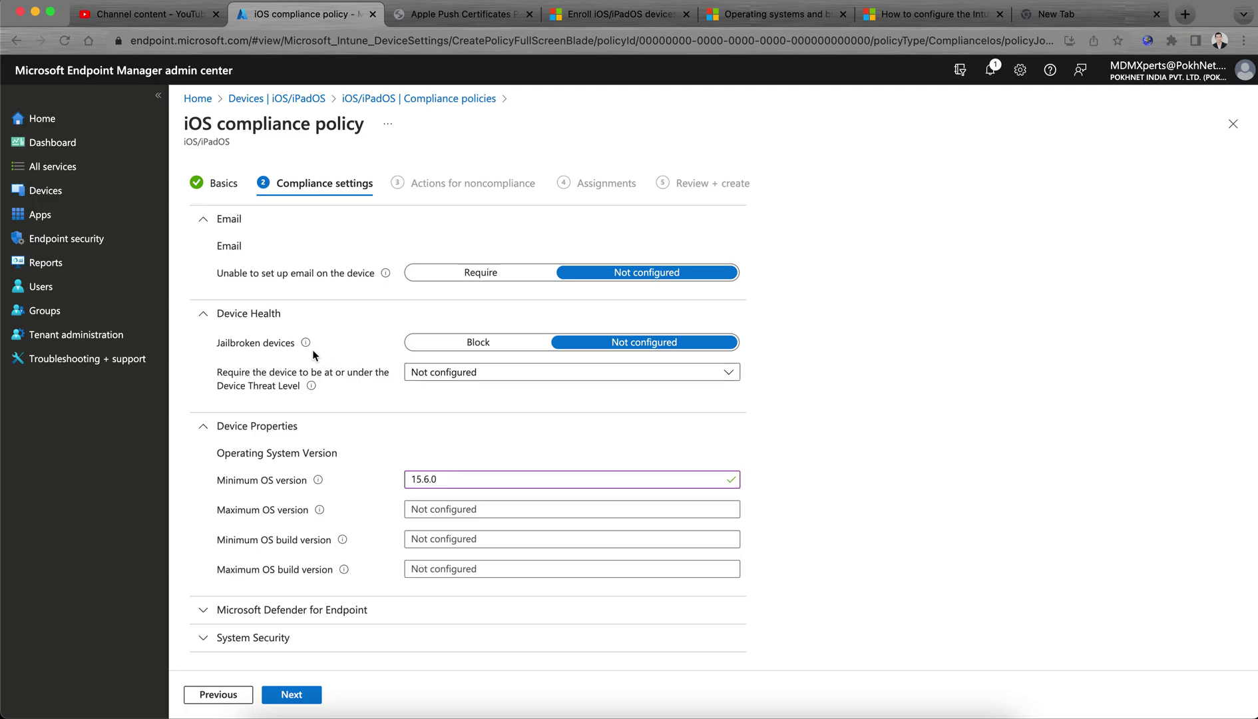
mouse_move(306, 344)
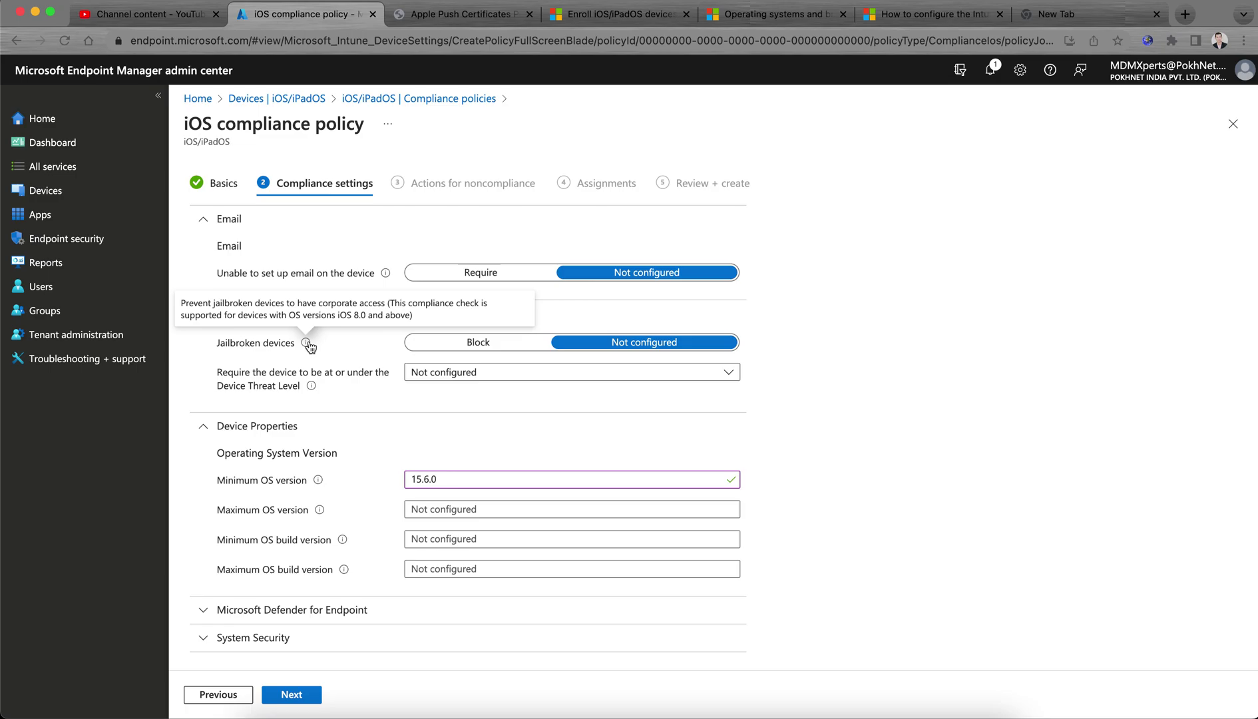
click(447, 348)
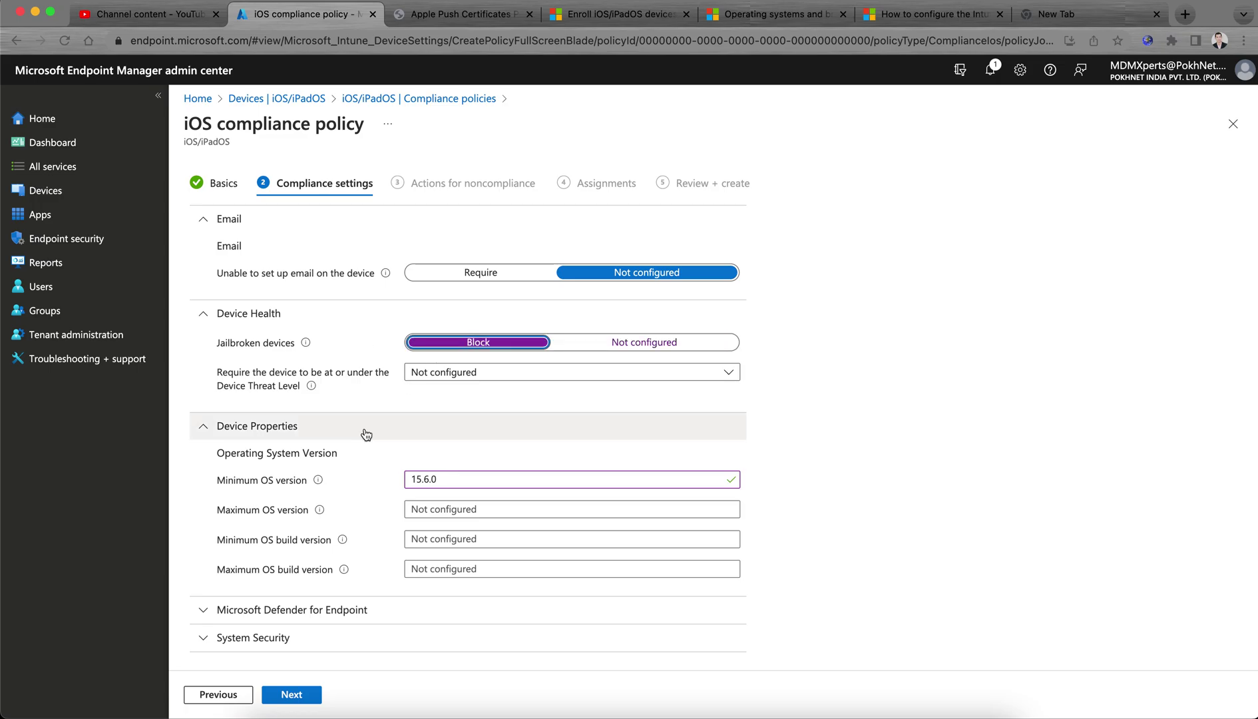
Expand the Microsoft Defender for Endpoint and System Security settings, and require a password to unlock mobile devices.
scroll(366, 434, down, 1)
click(367, 593)
scroll(378, 549, down, 3)
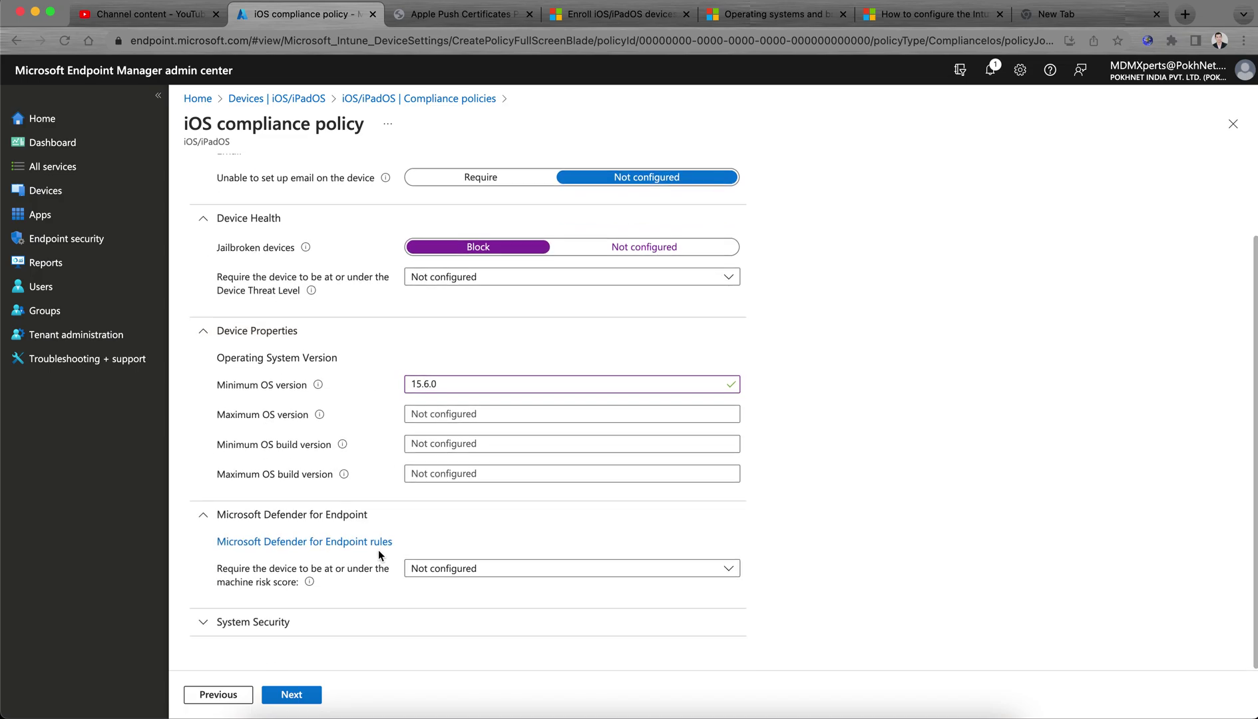
click(308, 622)
scroll(471, 529, down, 5)
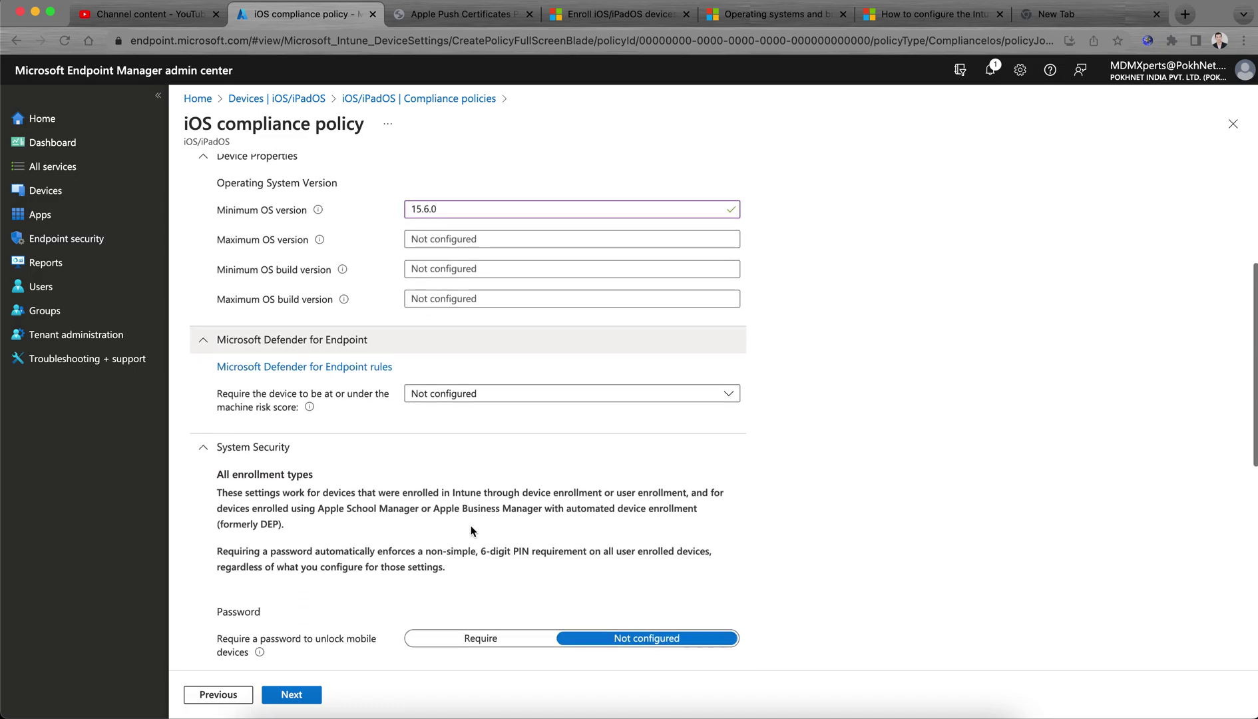
scroll(471, 524, down, 6)
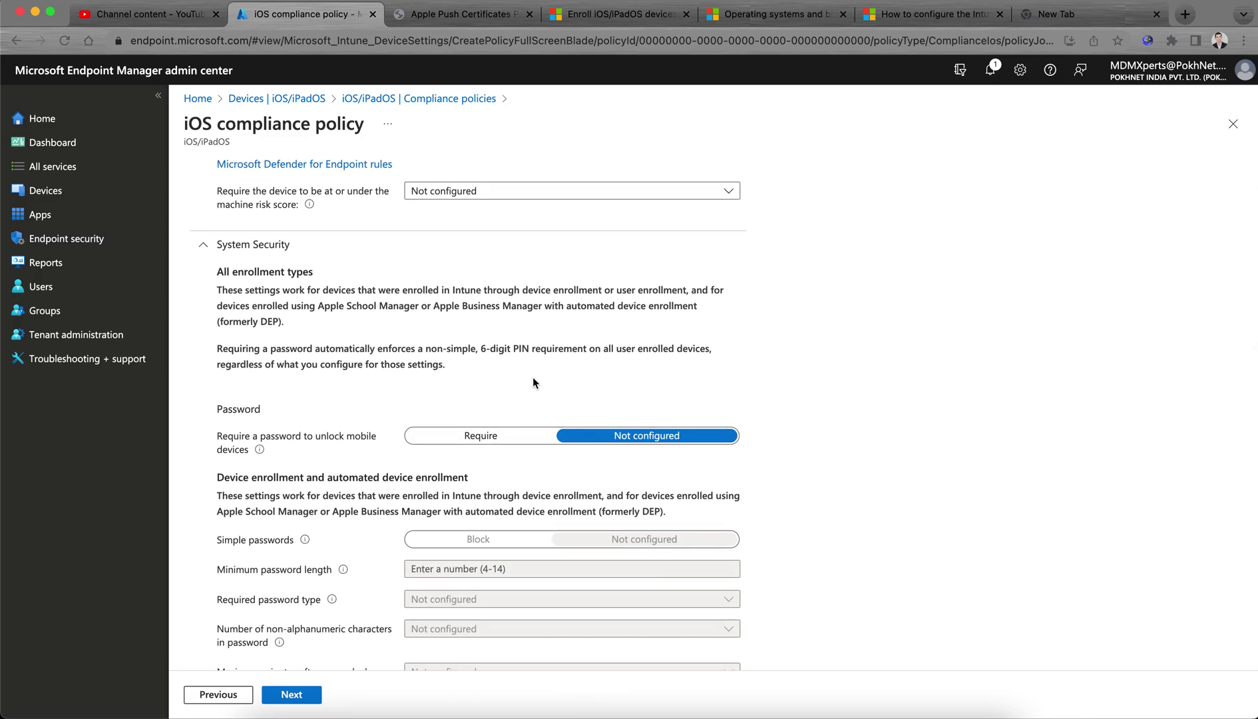
scroll(532, 383, down, 2)
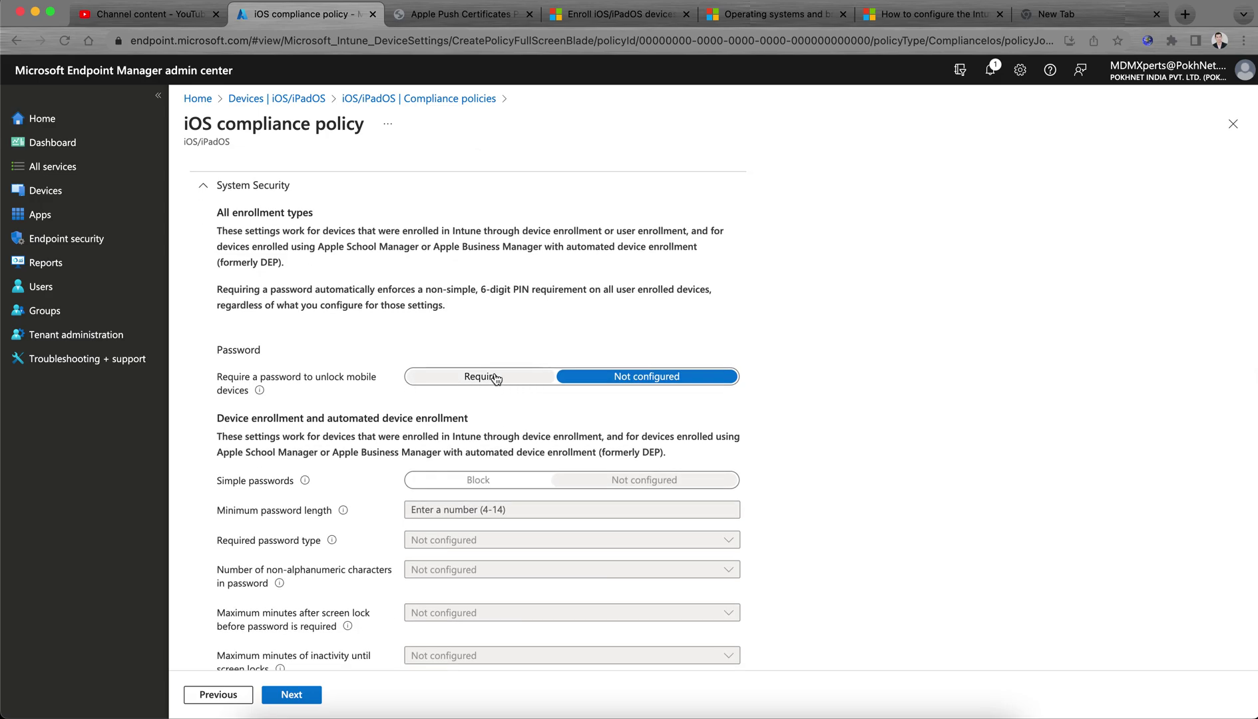
click(496, 378)
Block simple passwords and require alphanumeric passwords with a minimum length of 6.
scroll(818, 402, down, 3)
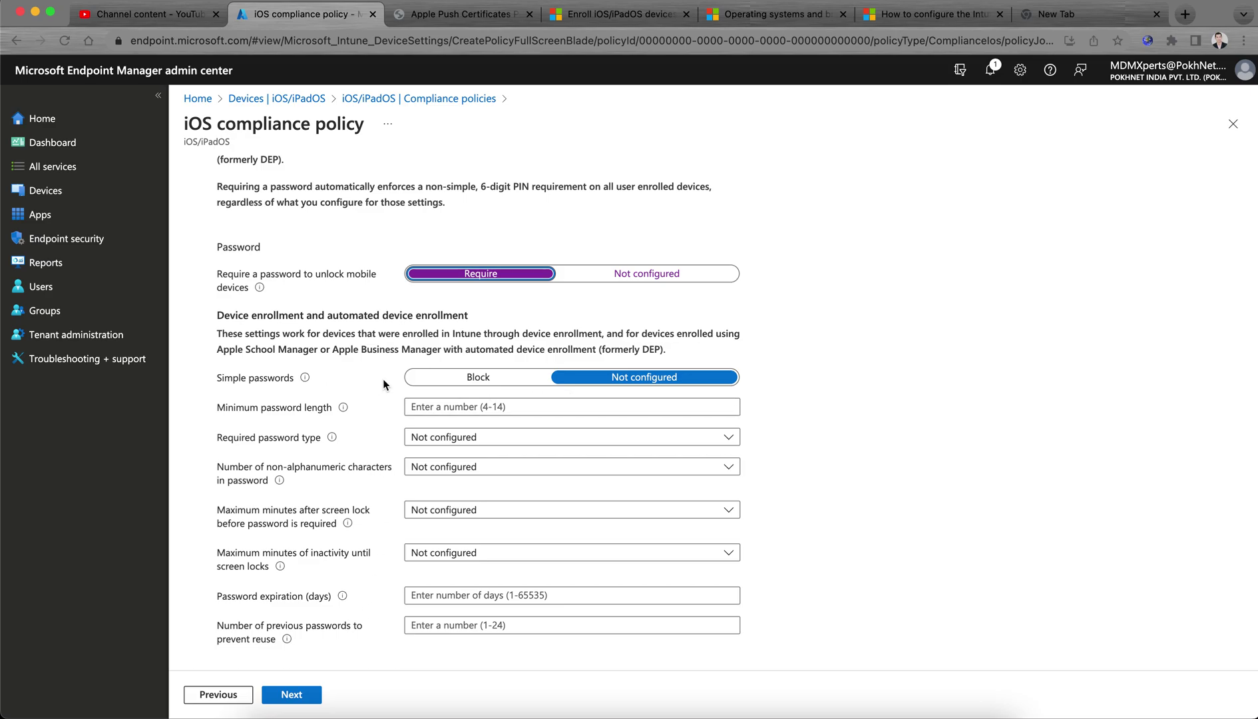
click(456, 379)
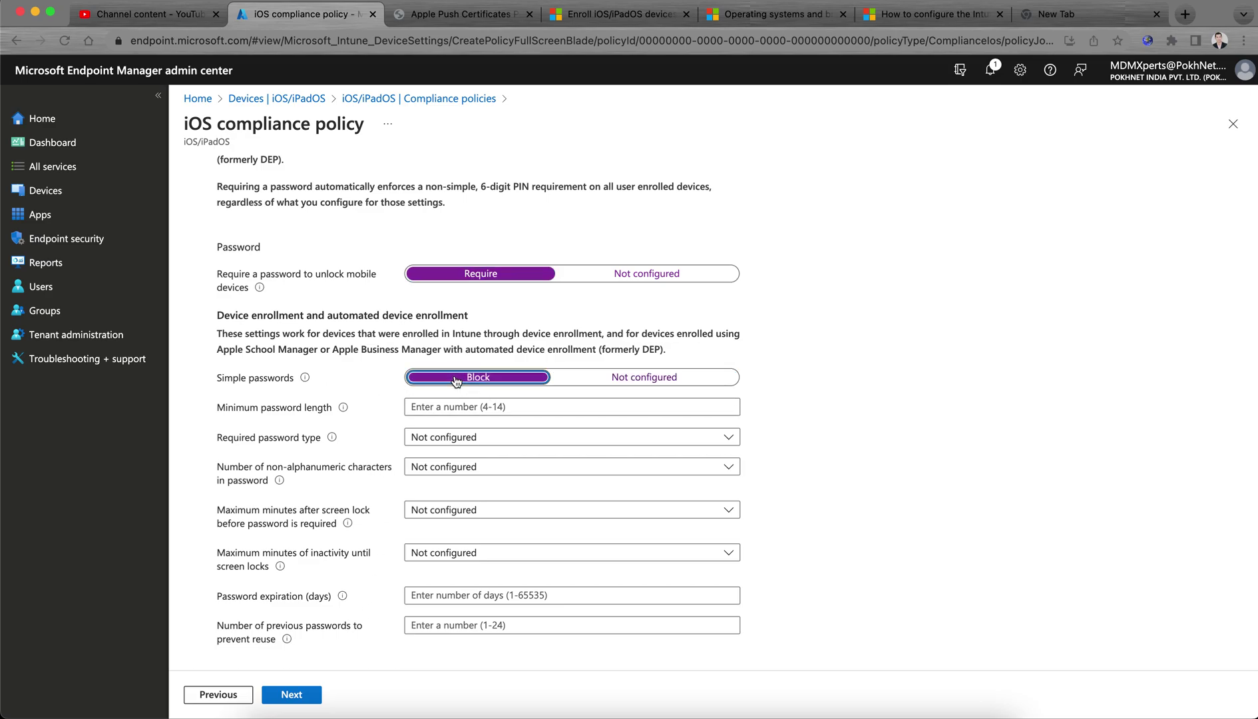
click(408, 407)
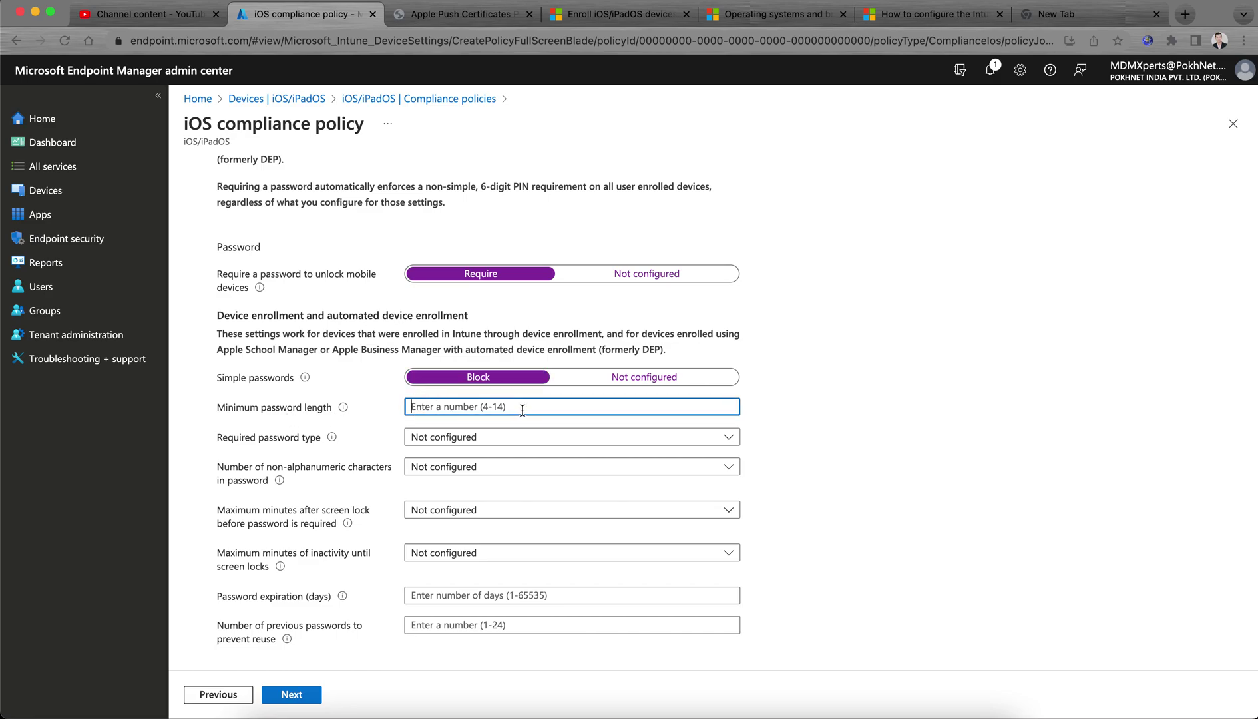
text(6)
click(474, 439)
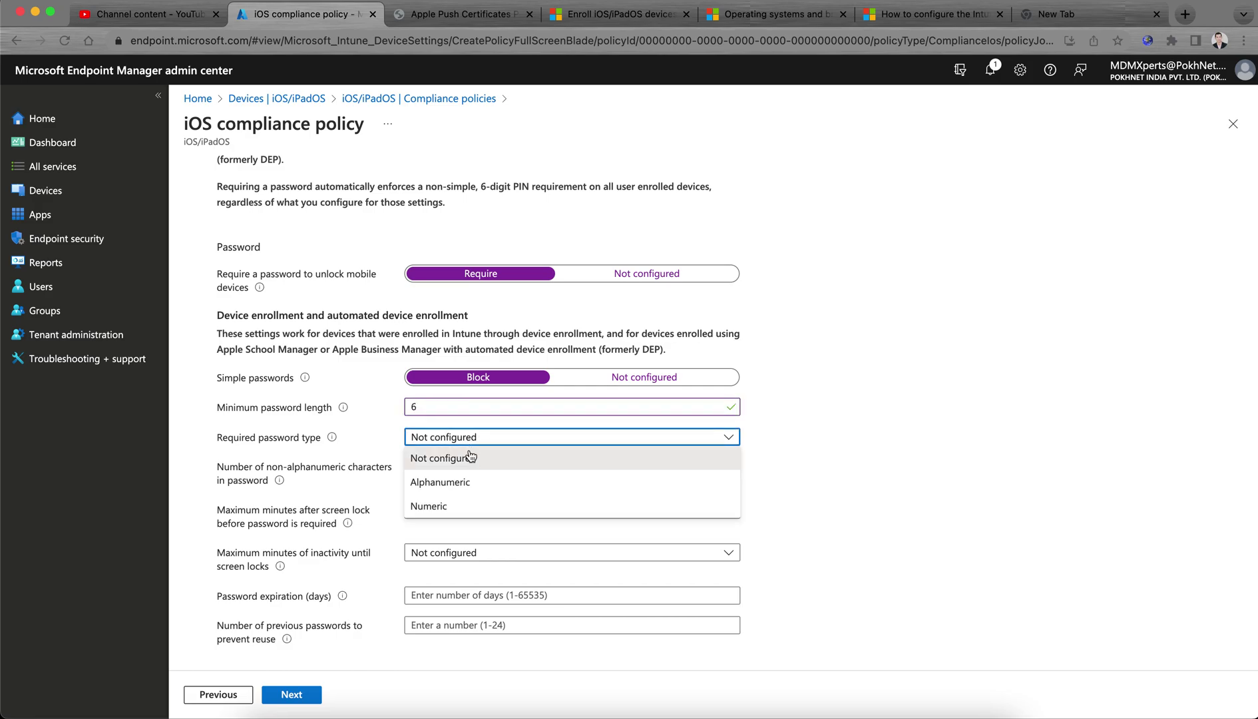
click(473, 486)
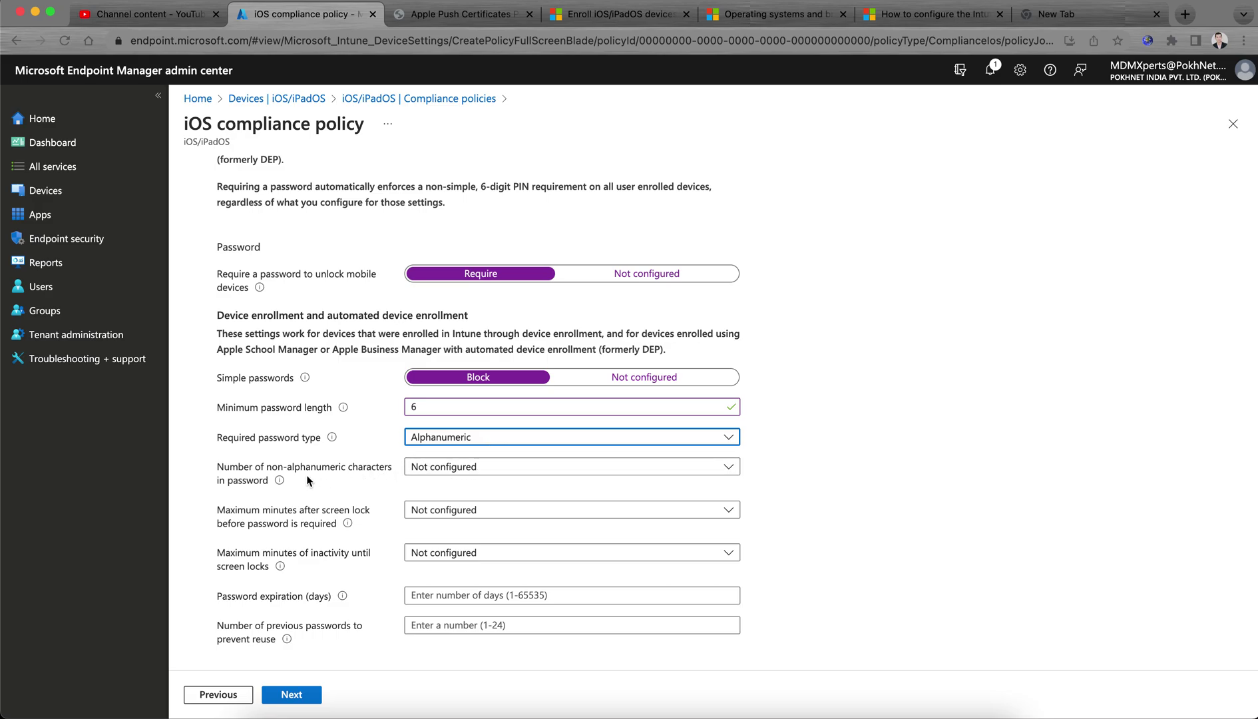
Require 1 non-alphanumeric character in the password and allow at most 5 minutes after screen lock before the password is required.
click(429, 467)
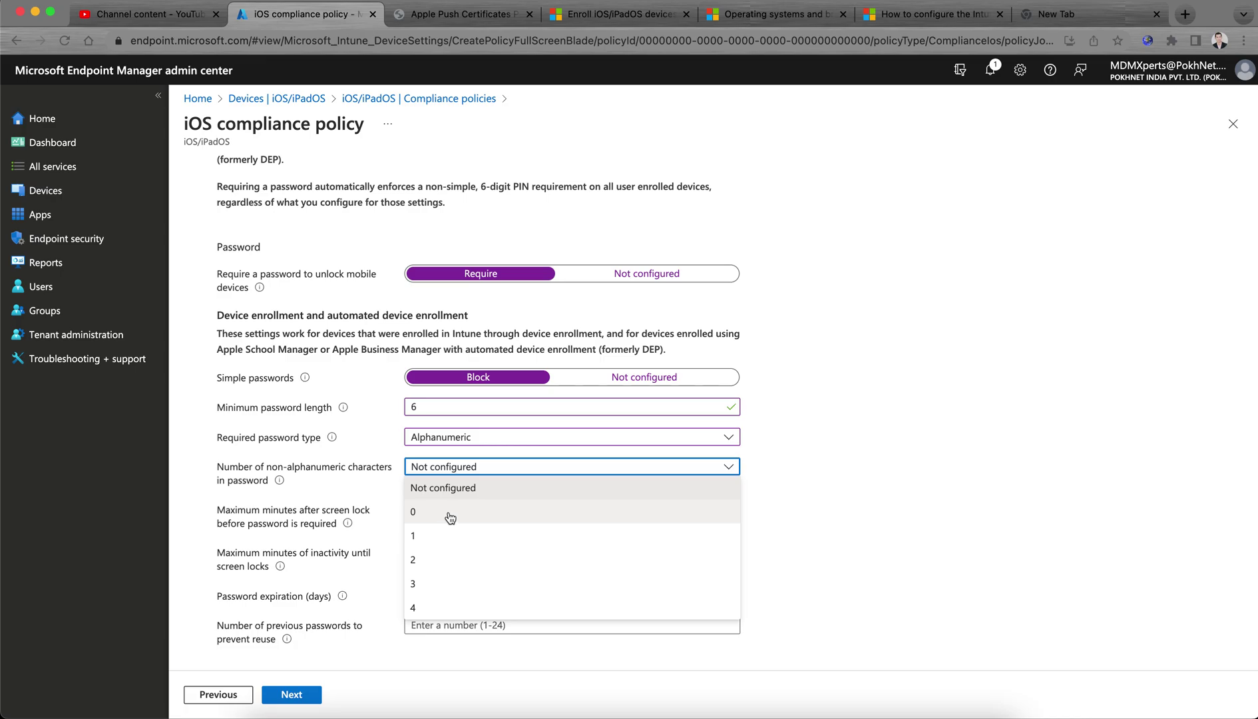
click(441, 534)
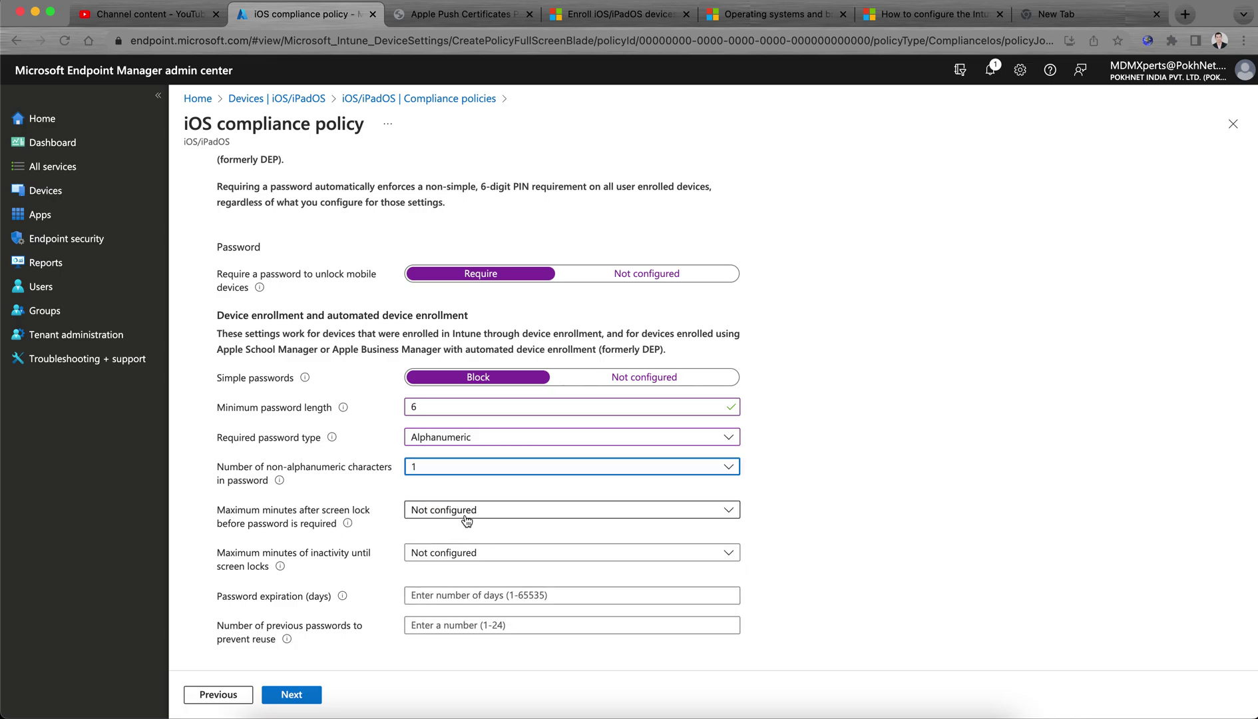
click(443, 512)
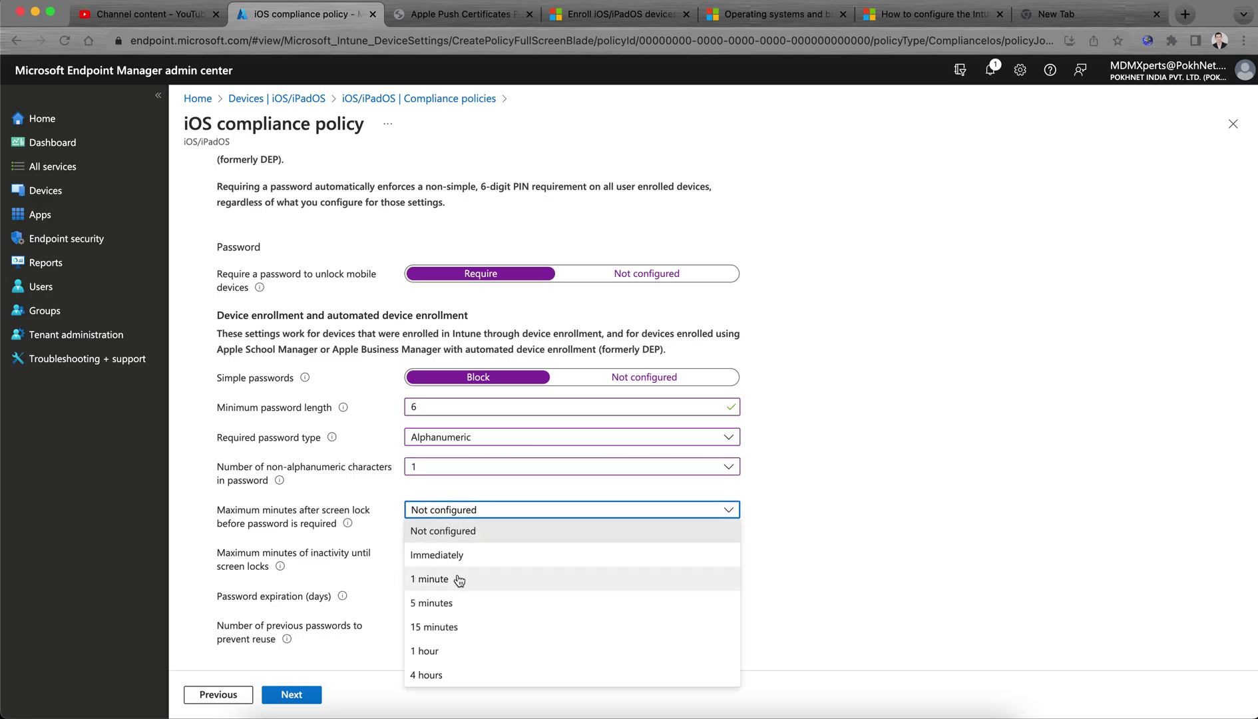
click(450, 608)
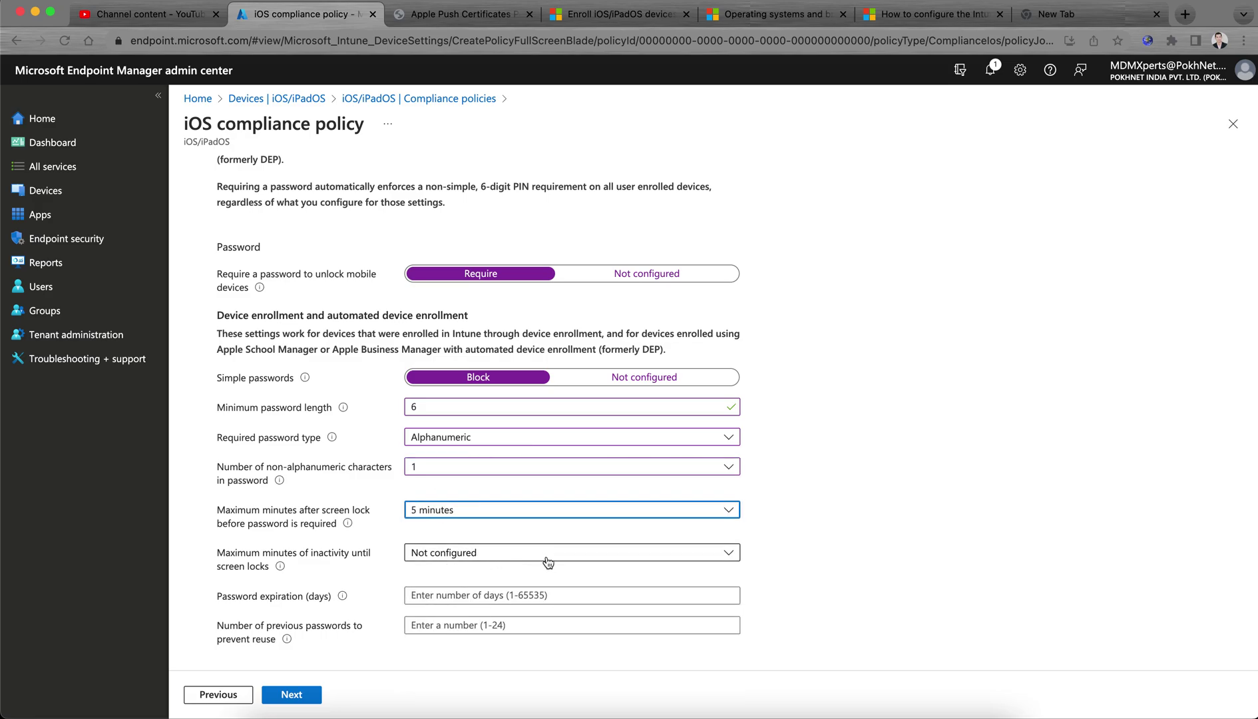
Set password expiration to 90 days and the number of previous passwords to prevent reuse to 5.
scroll(549, 564, down, 2)
click(453, 521)
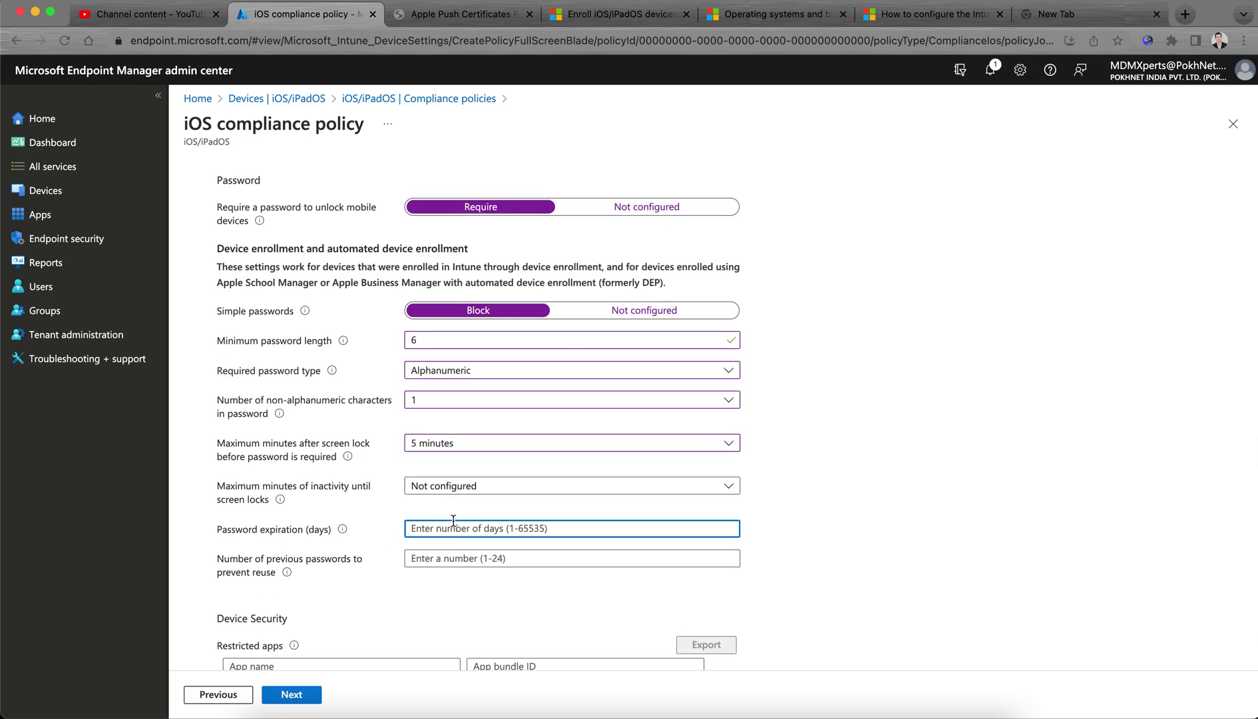
text(90)
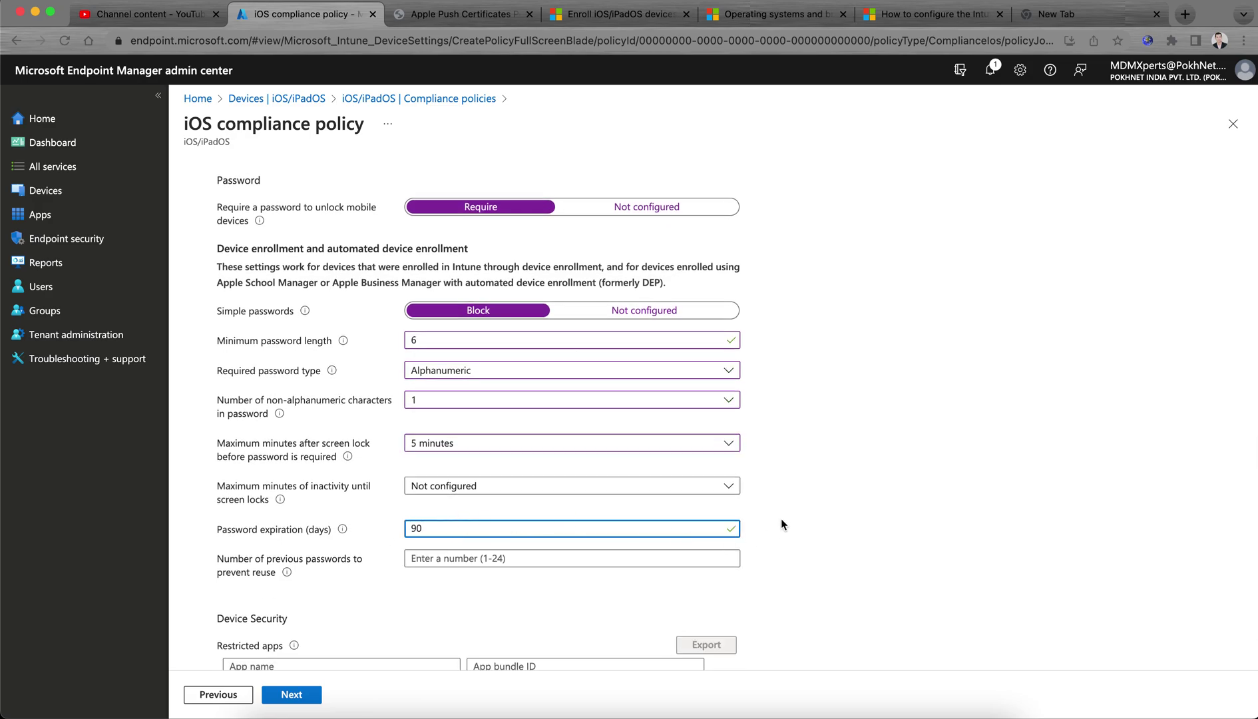
click(526, 558)
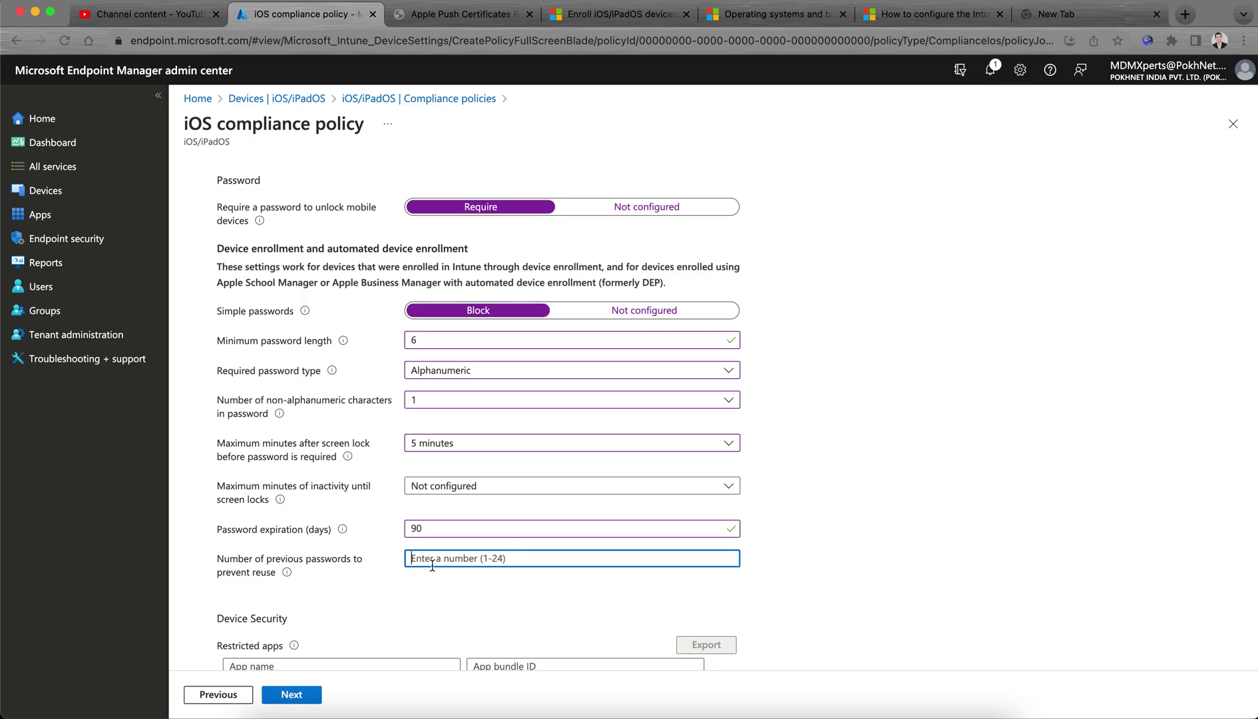
text(5)
Try to add Whatsapp to the restricted apps under Device Security.
scroll(548, 592, down, 2)
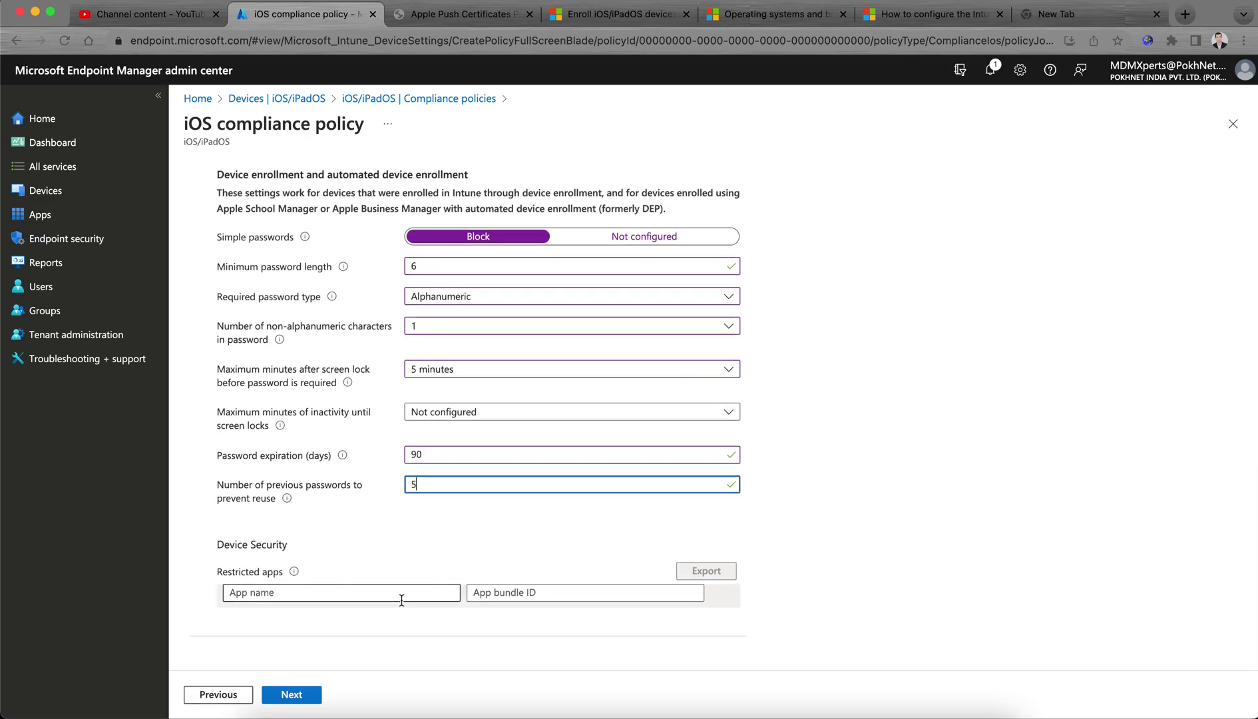
click(342, 593)
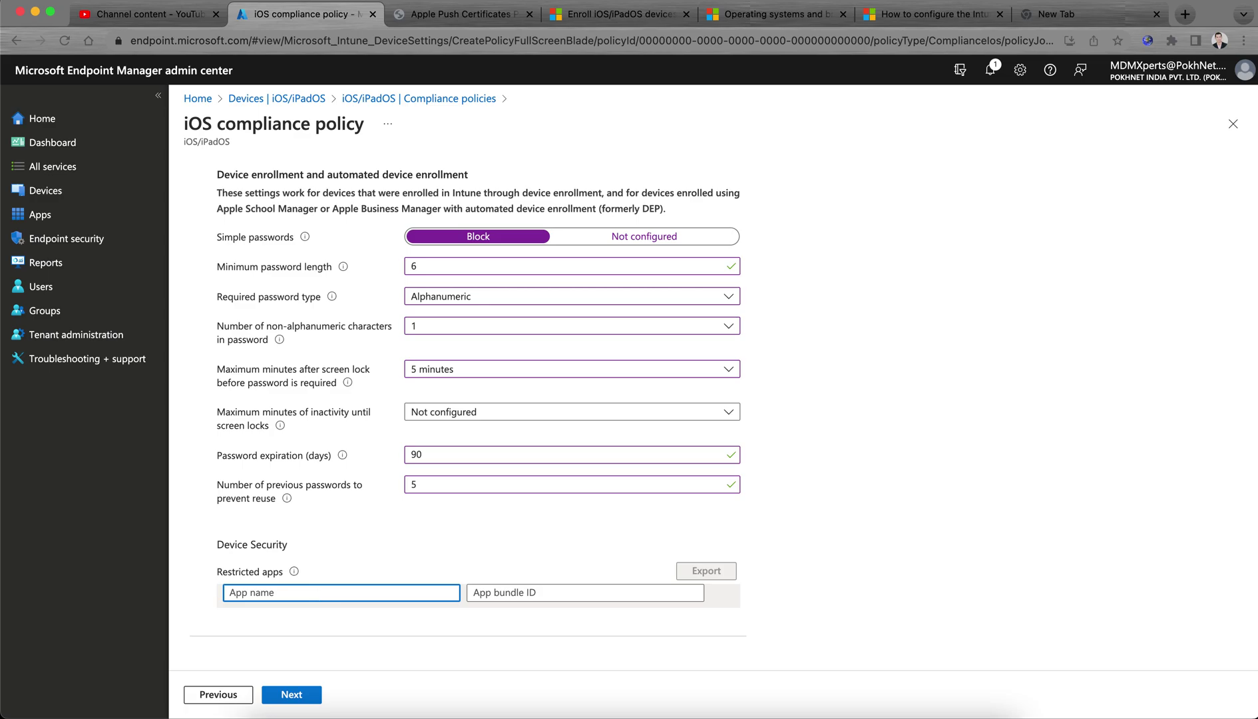
text(Whatsapp)
click(503, 594)
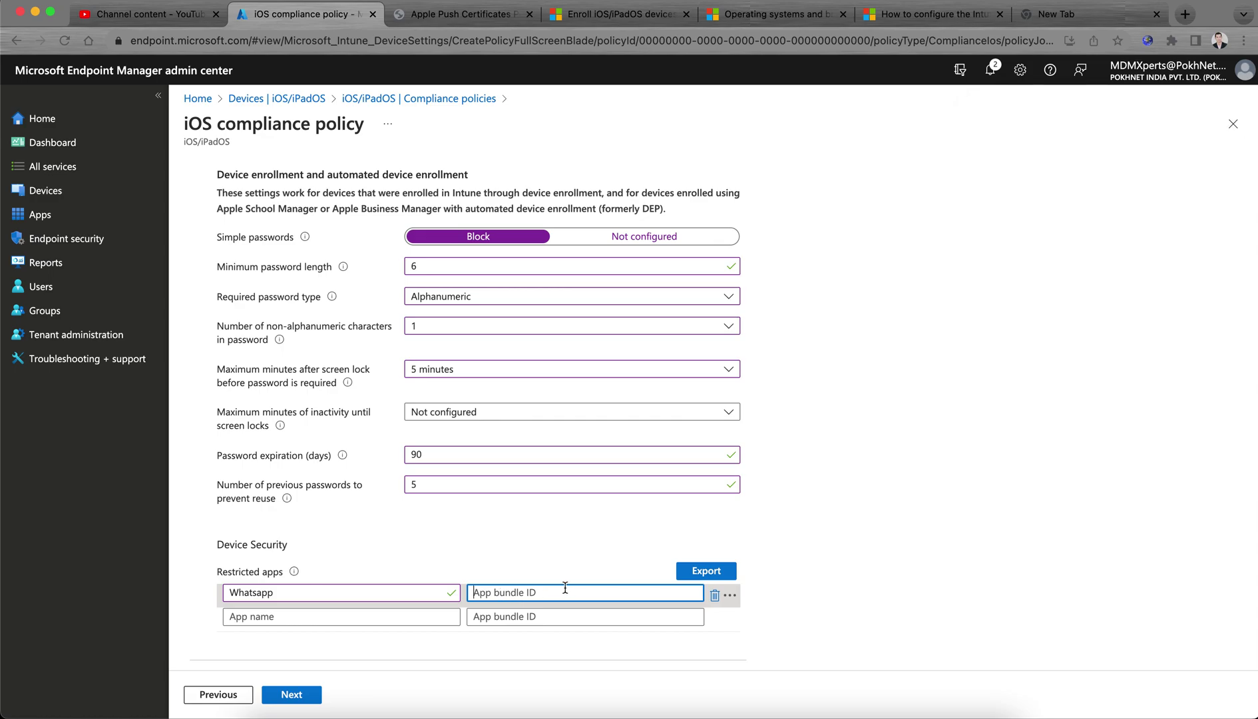
click(170, 16)
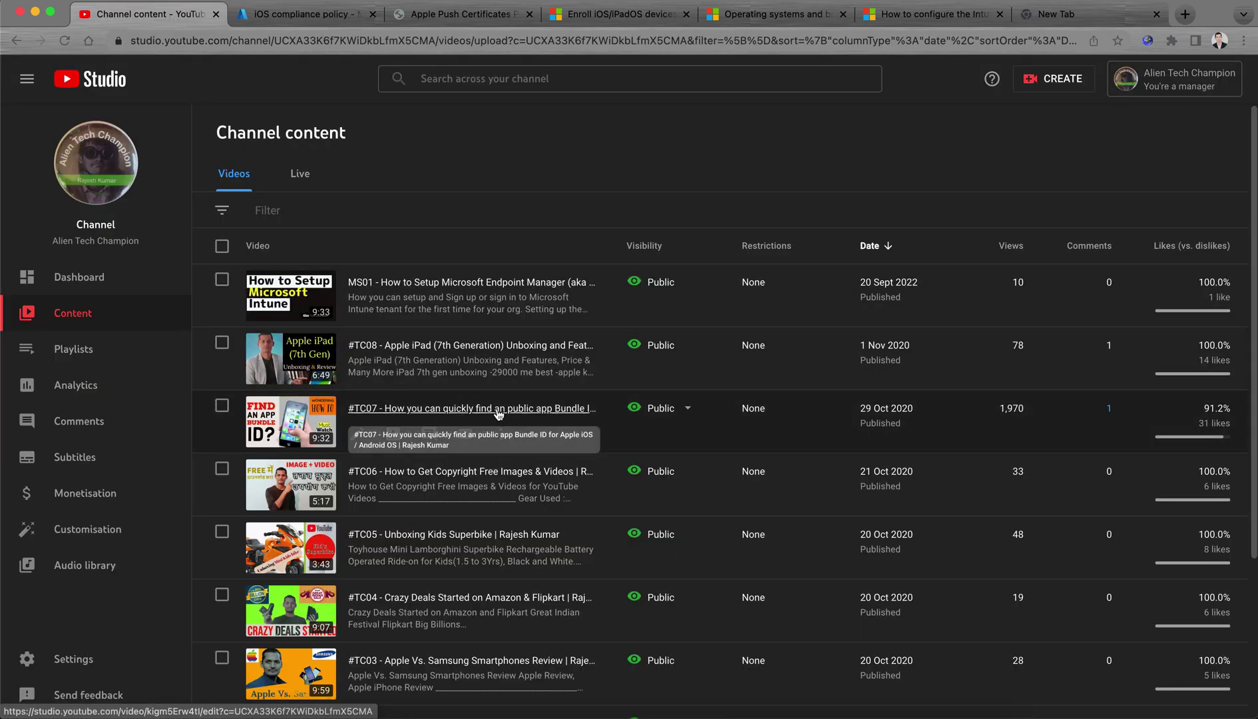
click(471, 438)
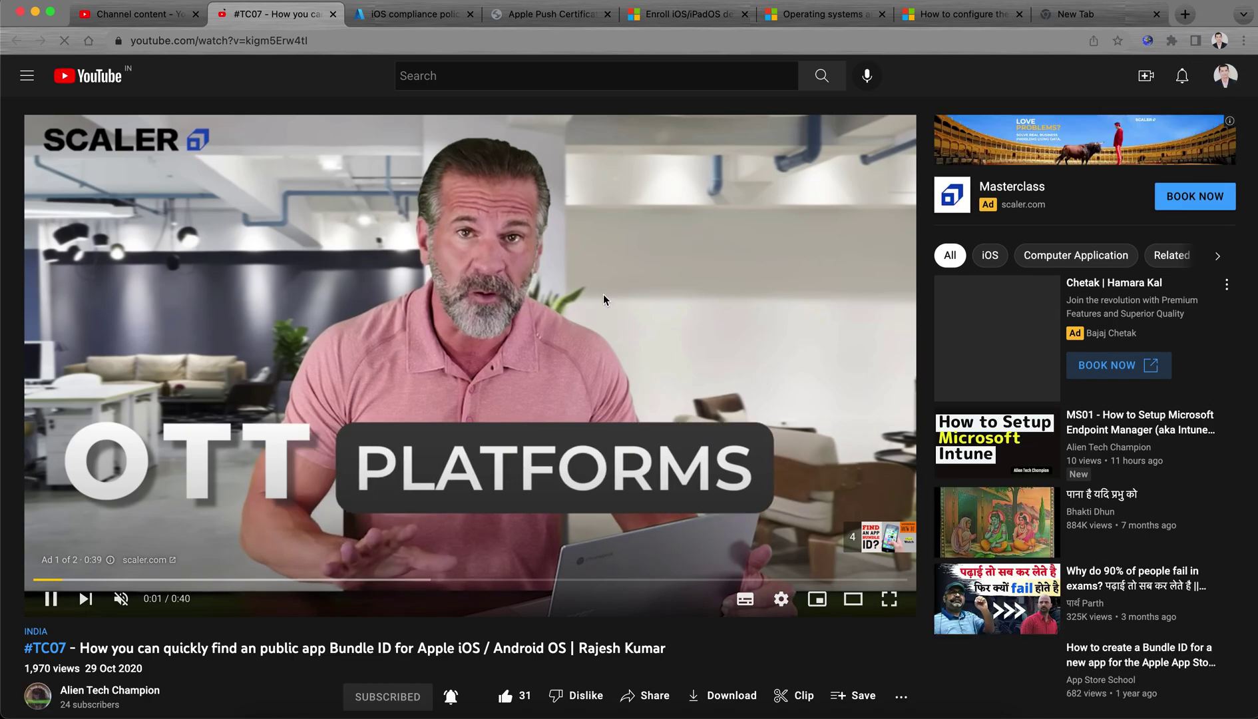
drag(260, 647, 556, 654)
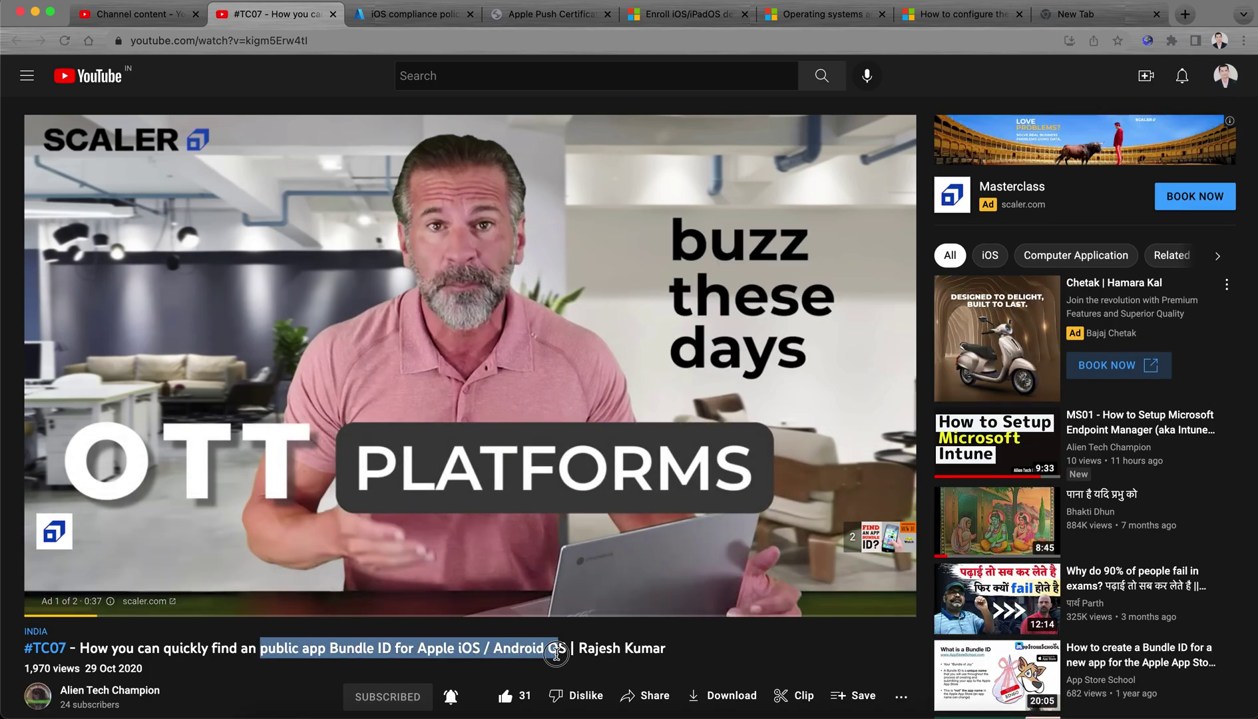
click(556, 654)
scroll(662, 616, down, 2)
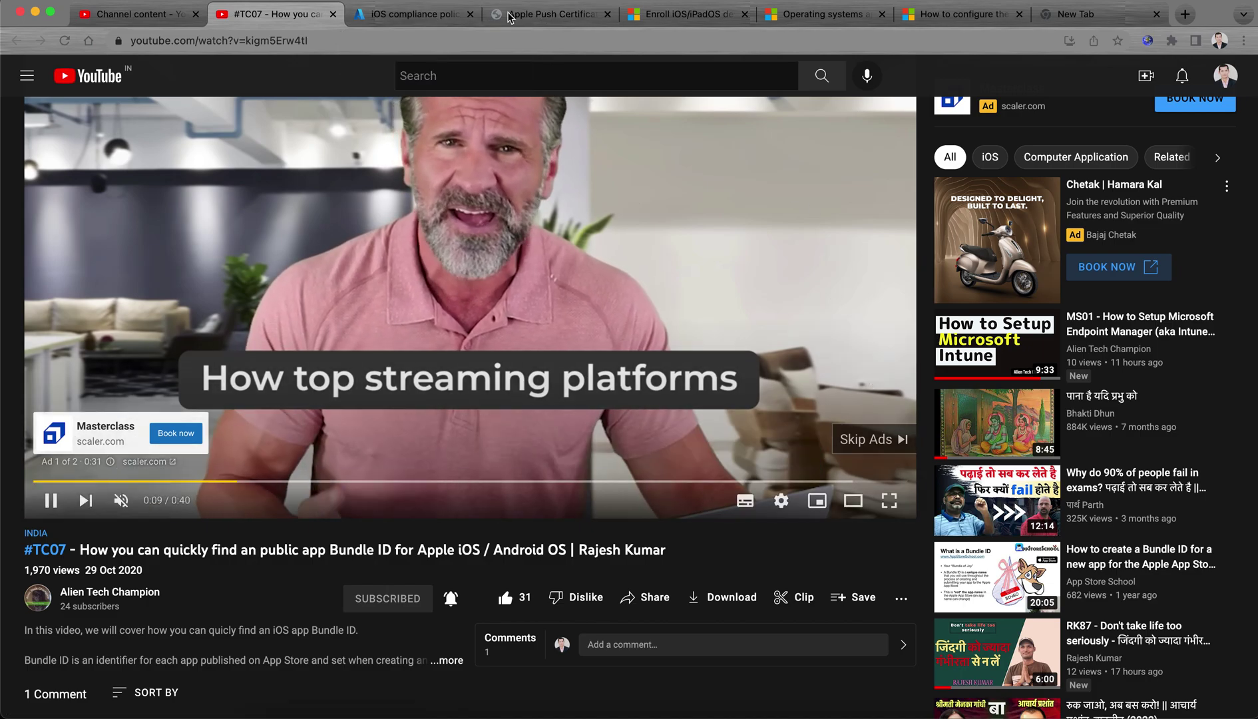
Return to the iOS compliance policy, delete the Whatsapp restricted app entry, and continue to the actions for noncompliance.
click(424, 18)
scroll(675, 512, down, 1)
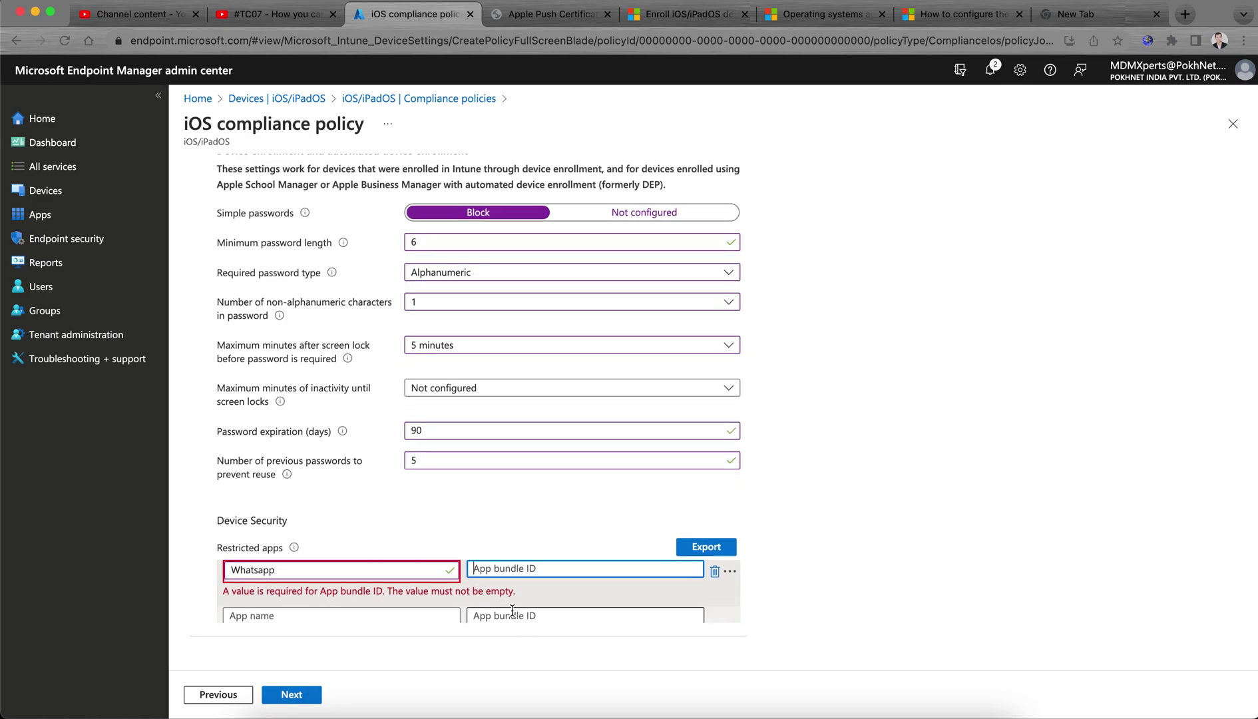
click(715, 571)
click(318, 694)
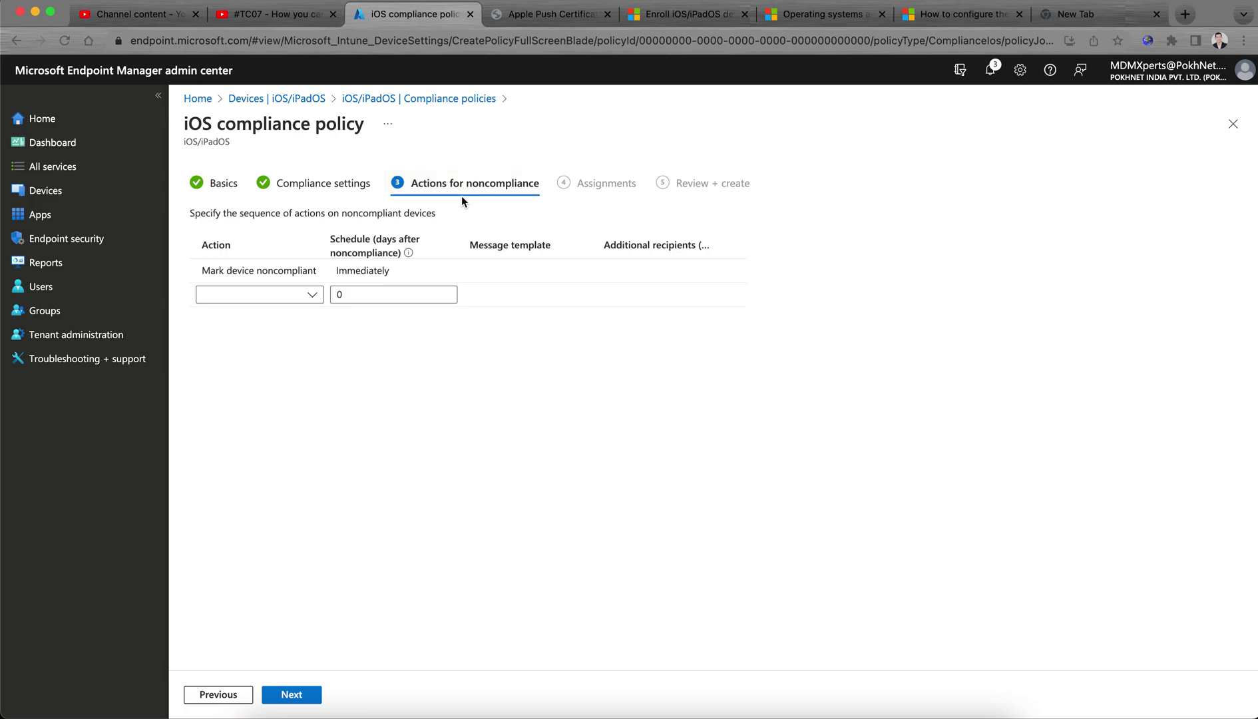
Add a Send email to end user action at 0 days, open its notification message templates, and close them without choosing one.
click(262, 275)
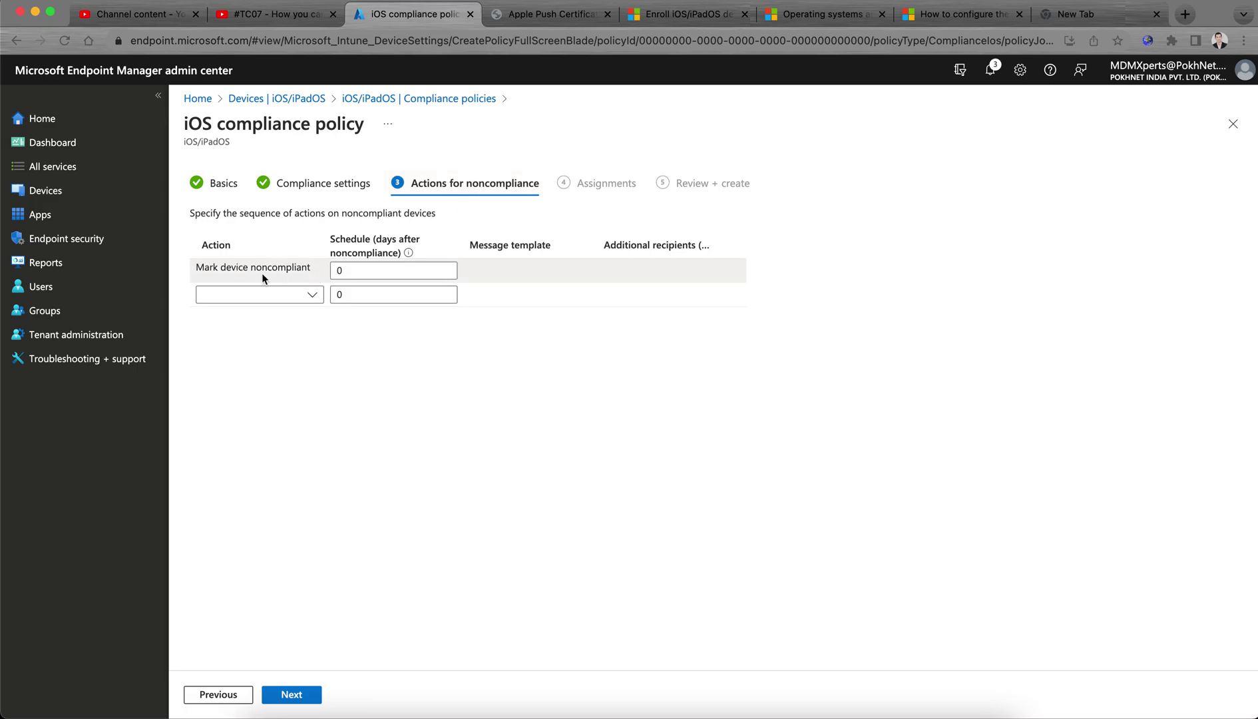
click(363, 272)
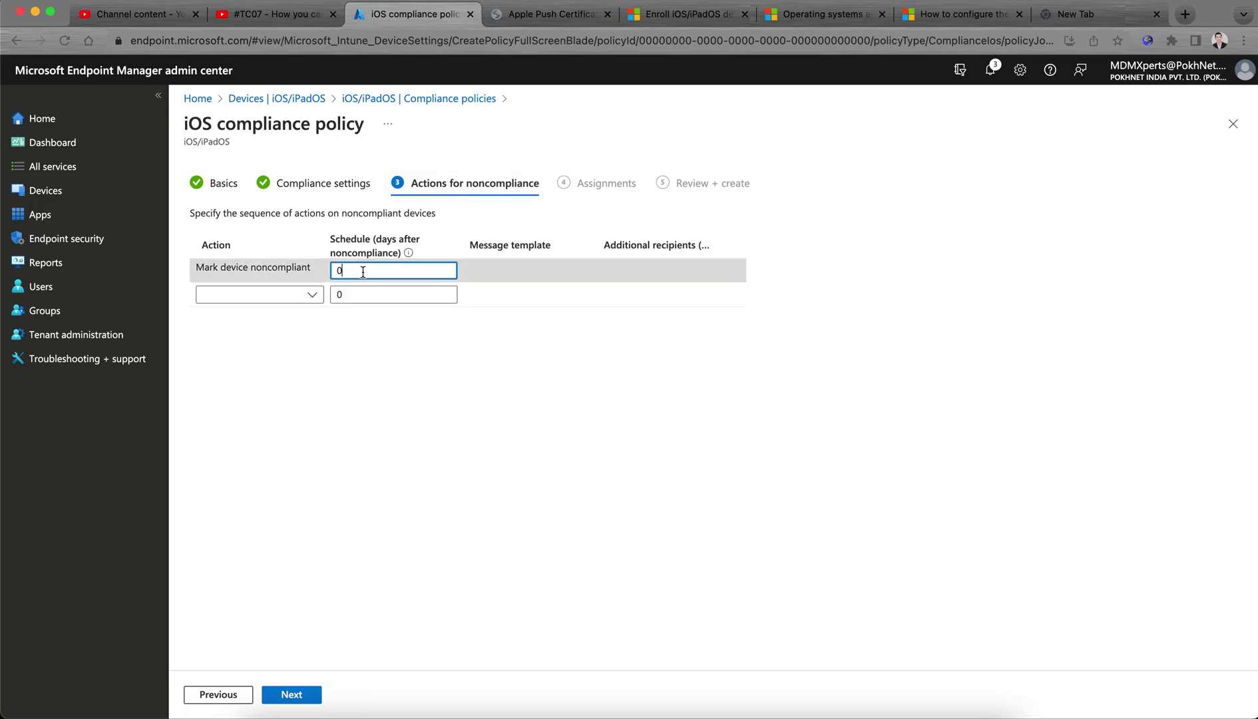
click(314, 296)
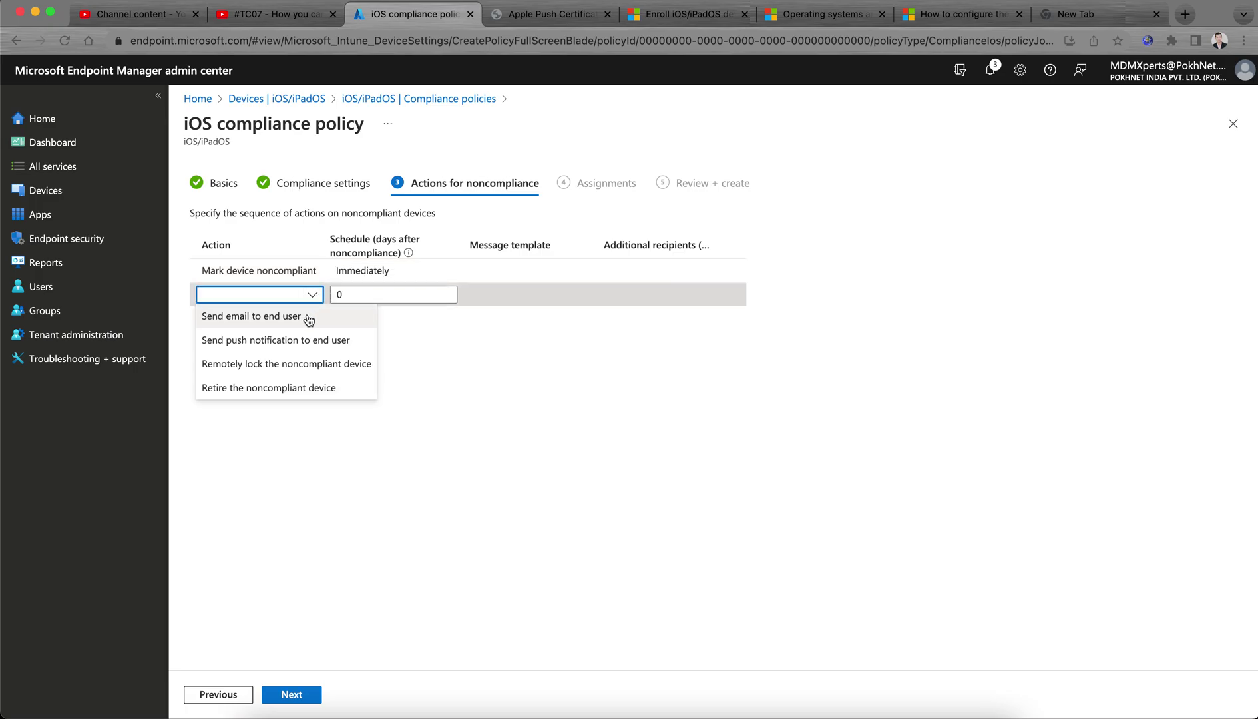
click(308, 320)
click(365, 331)
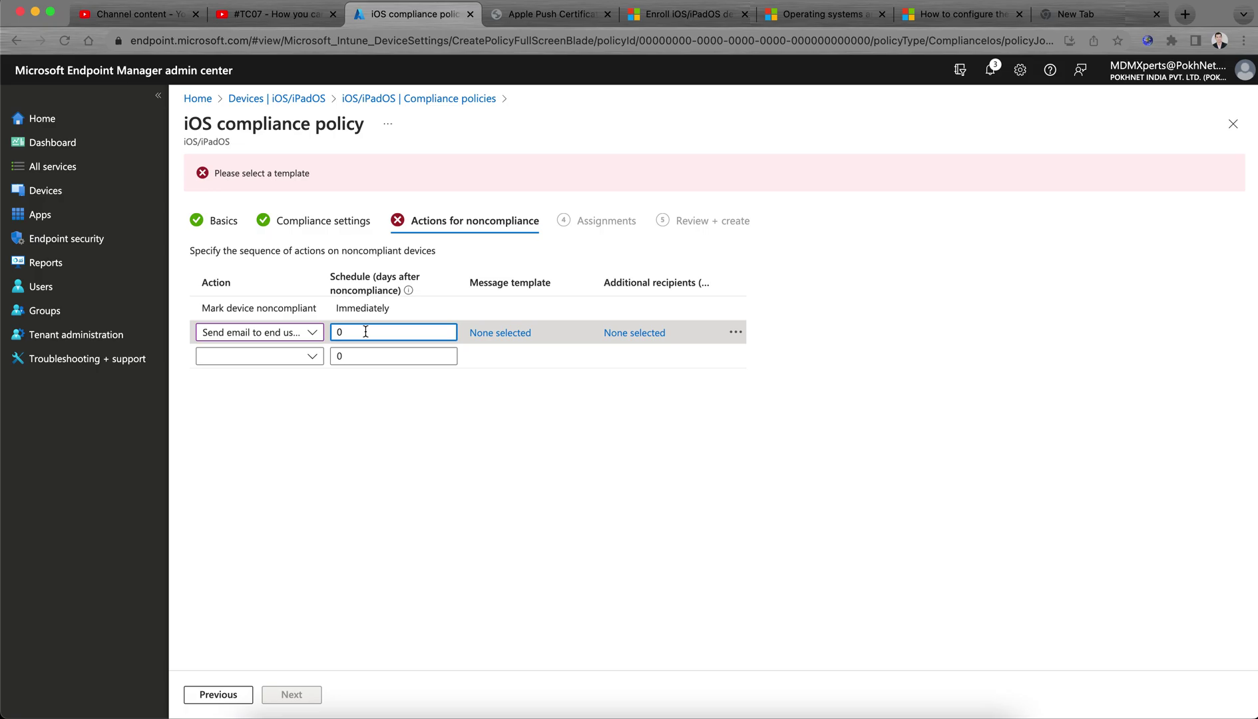
click(484, 334)
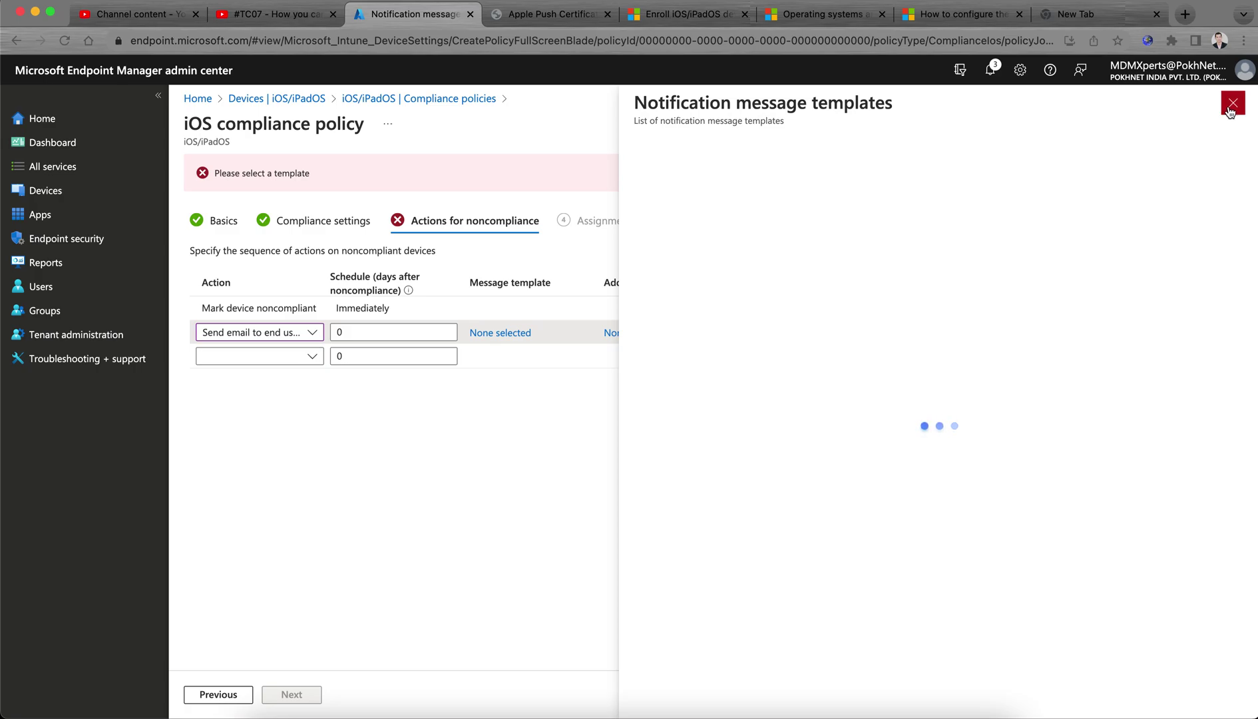
click(1231, 106)
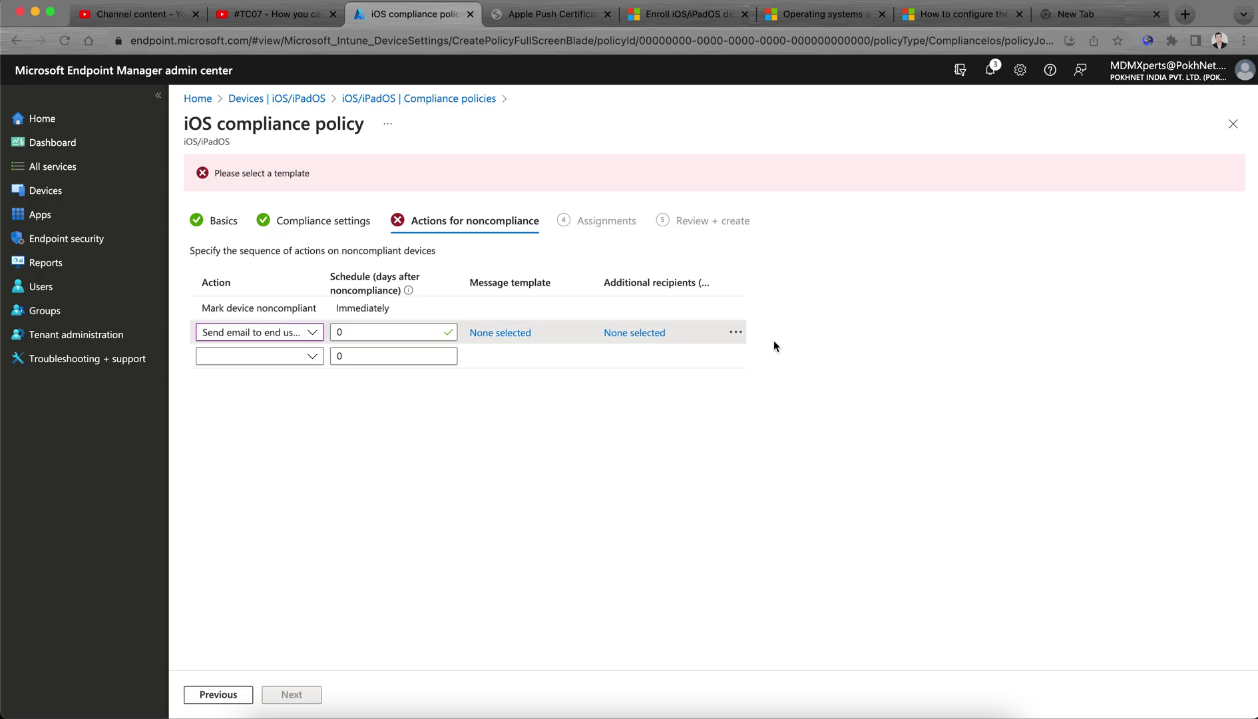
Add a Send push notification to end user action scheduled 1 day after noncompliance.
click(311, 356)
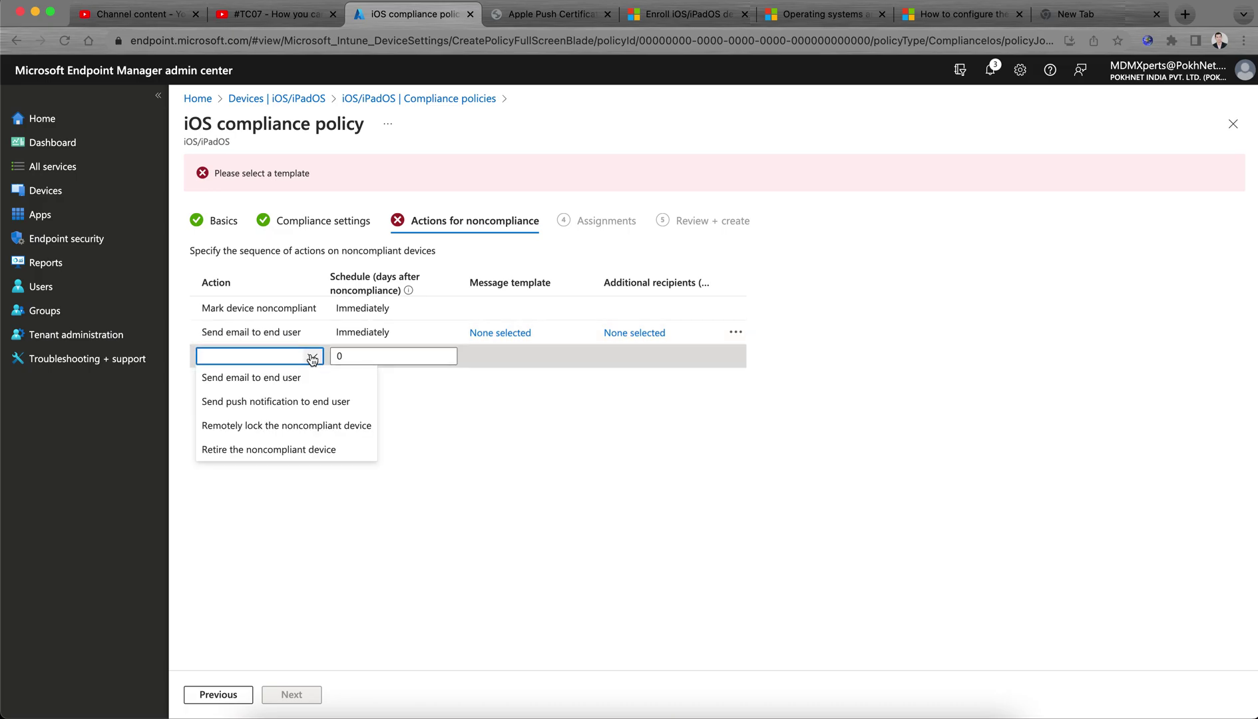
click(336, 402)
click(358, 356)
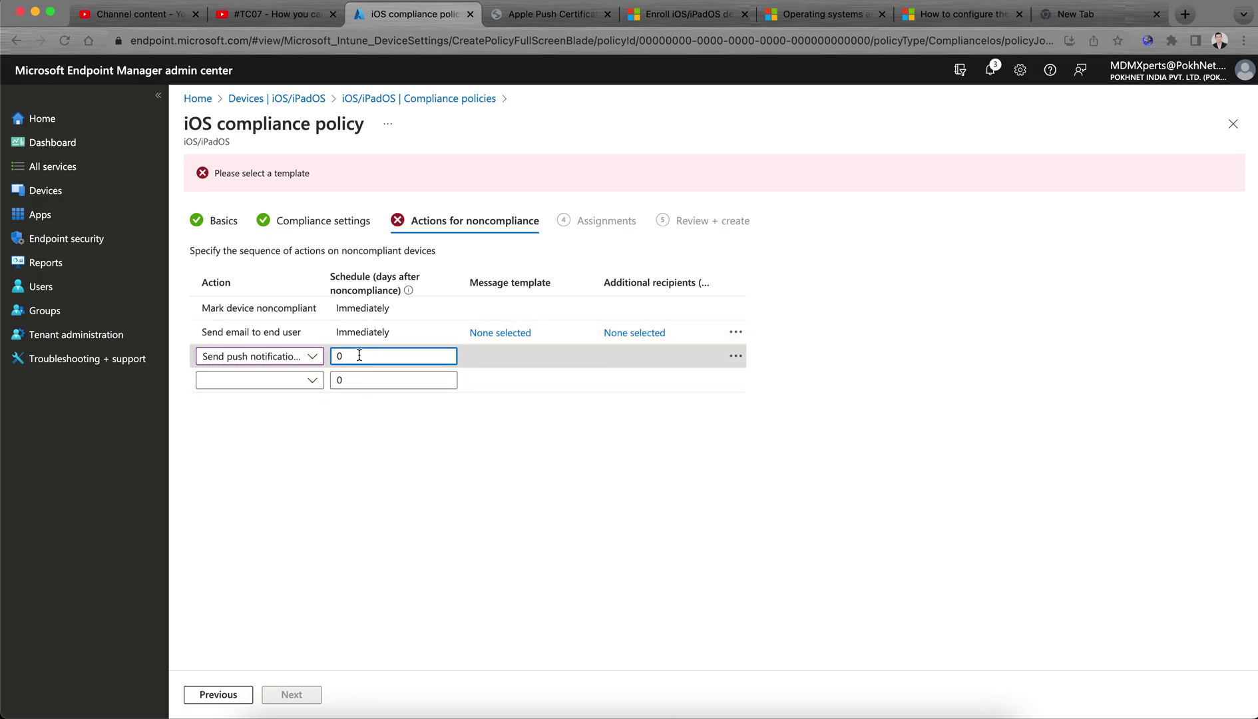
click(327, 357)
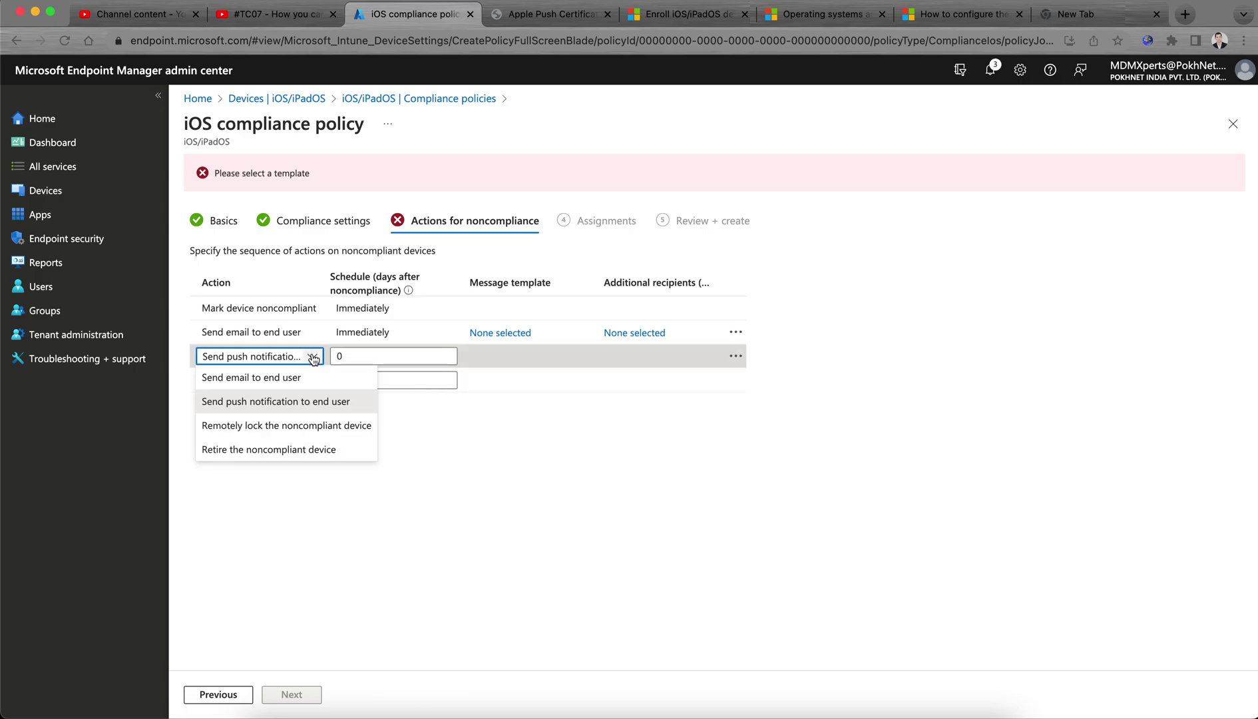
click(364, 357)
key(BackSpace)
text(1)
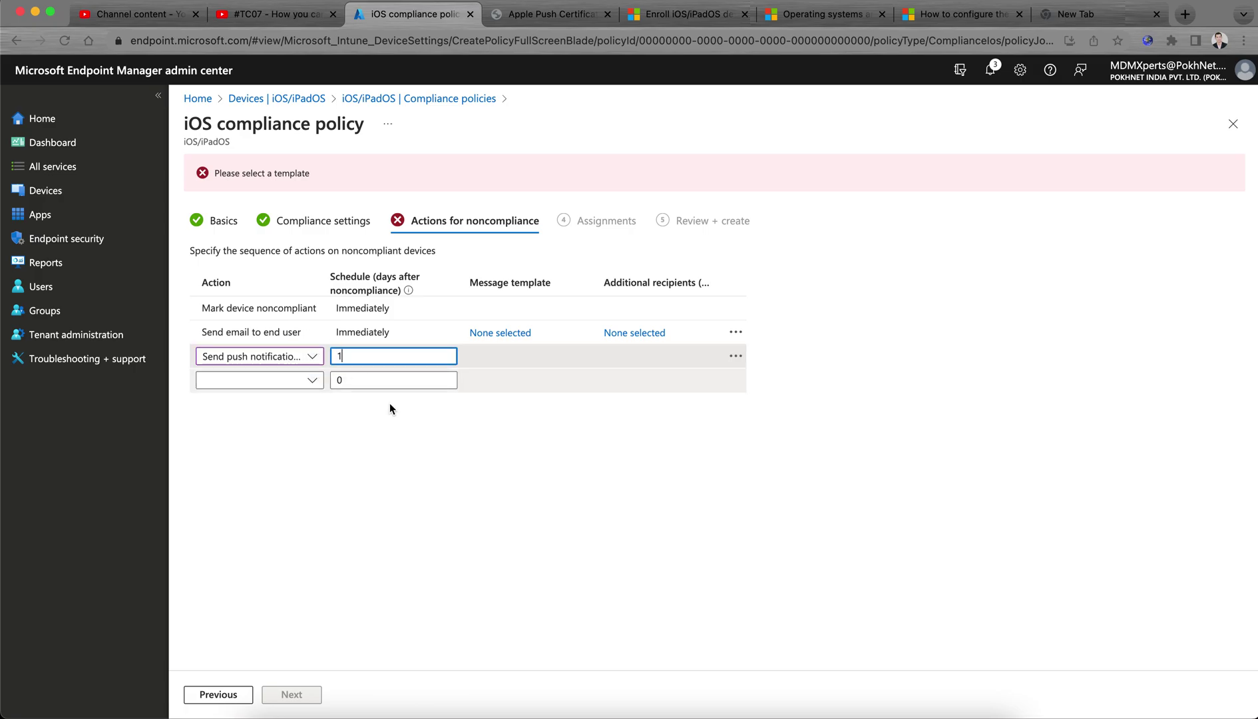
Add a Remotely lock the noncompliant device action scheduled 2 days after noncompliance.
click(296, 380)
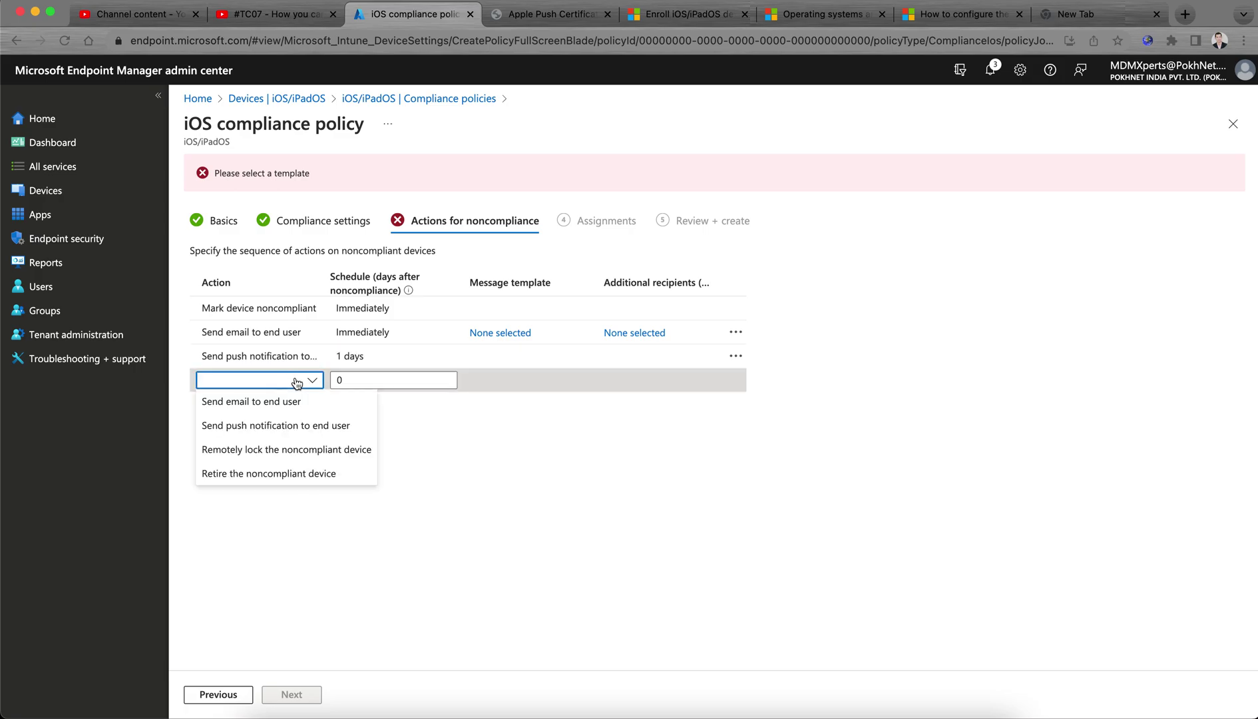
click(346, 452)
click(372, 382)
key(BackSpace)
text(2)
click(352, 404)
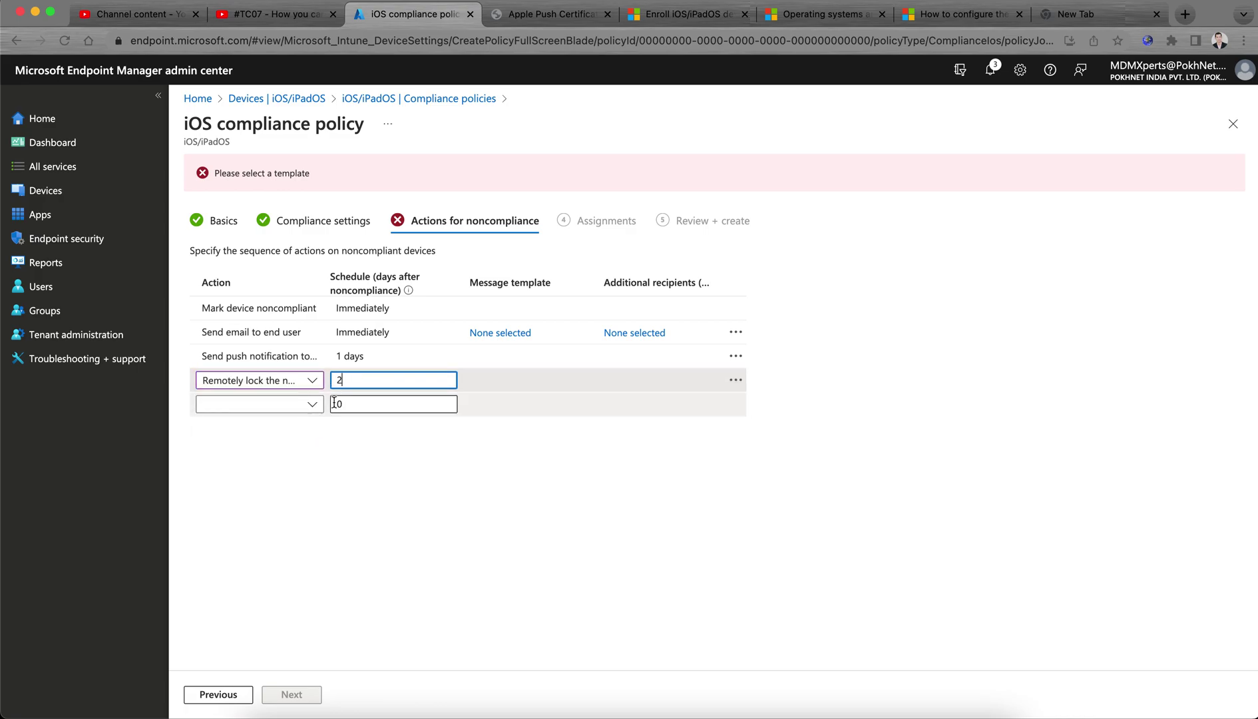
Add a Retire the noncompliant device action scheduled 7 days after noncompliance.
click(283, 410)
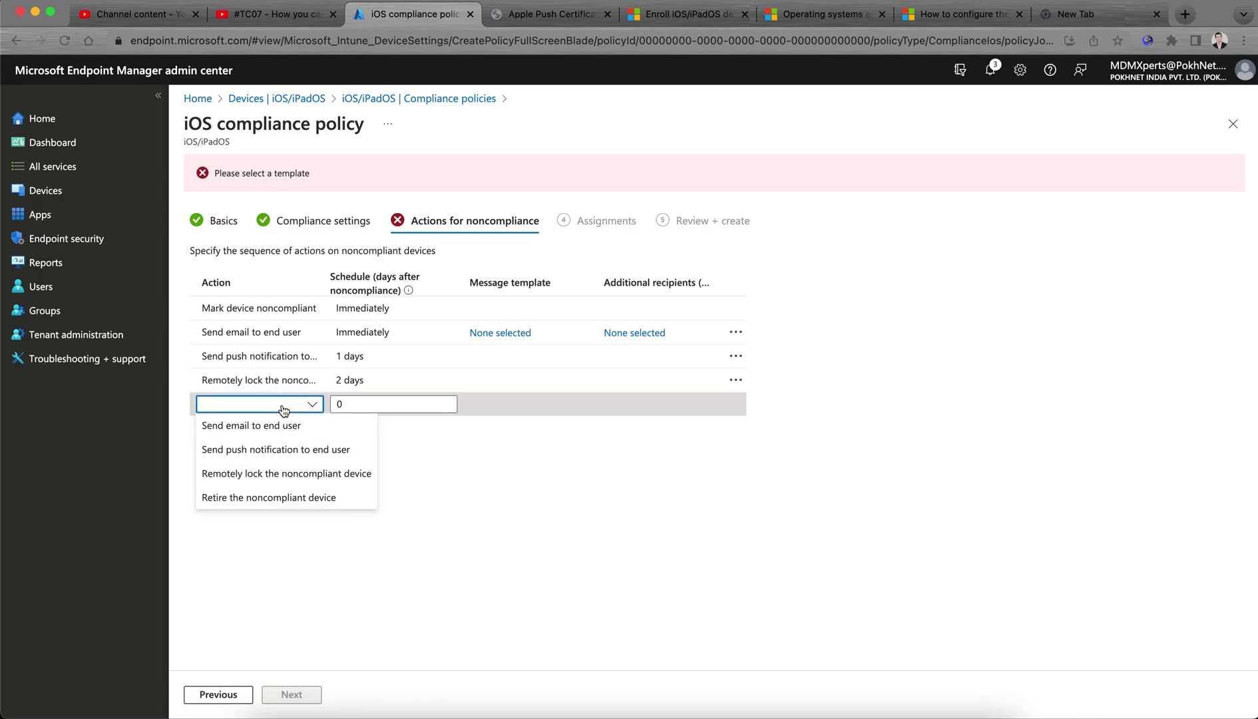
click(263, 496)
click(370, 408)
key(BackSpace)
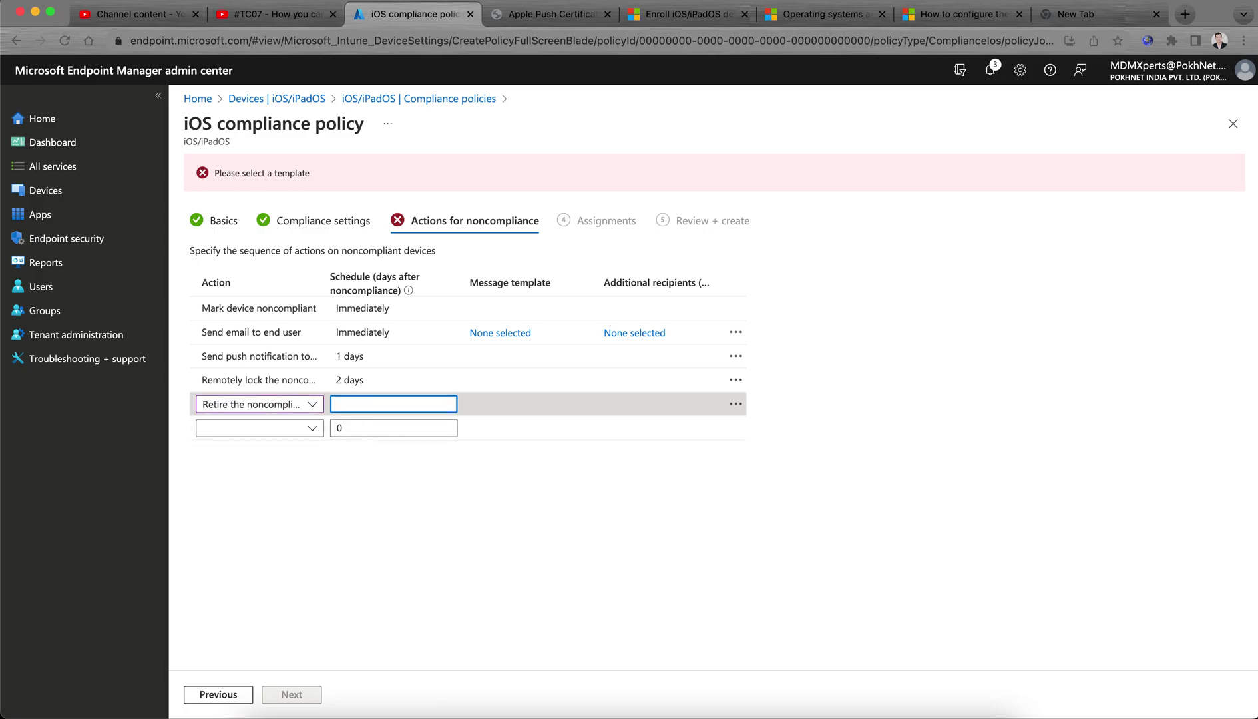
click(410, 480)
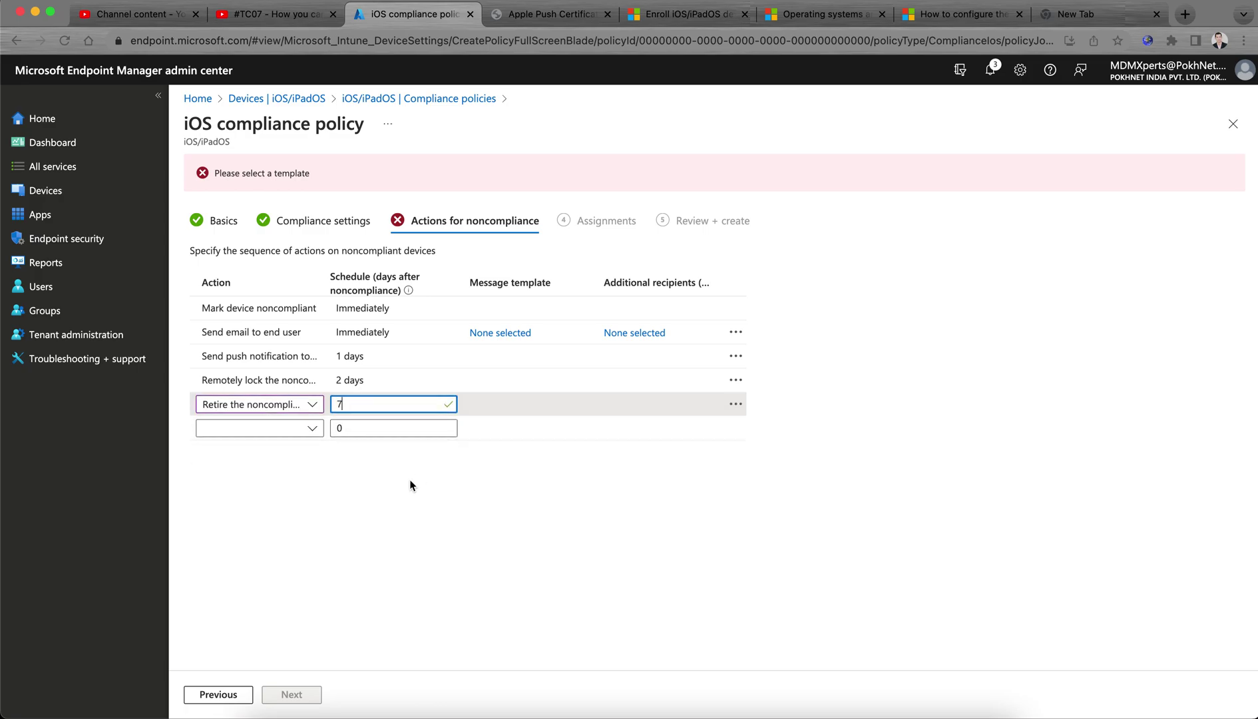
Delete the Send email to end user action and continue to the policy assignments.
click(376, 333)
click(376, 333)
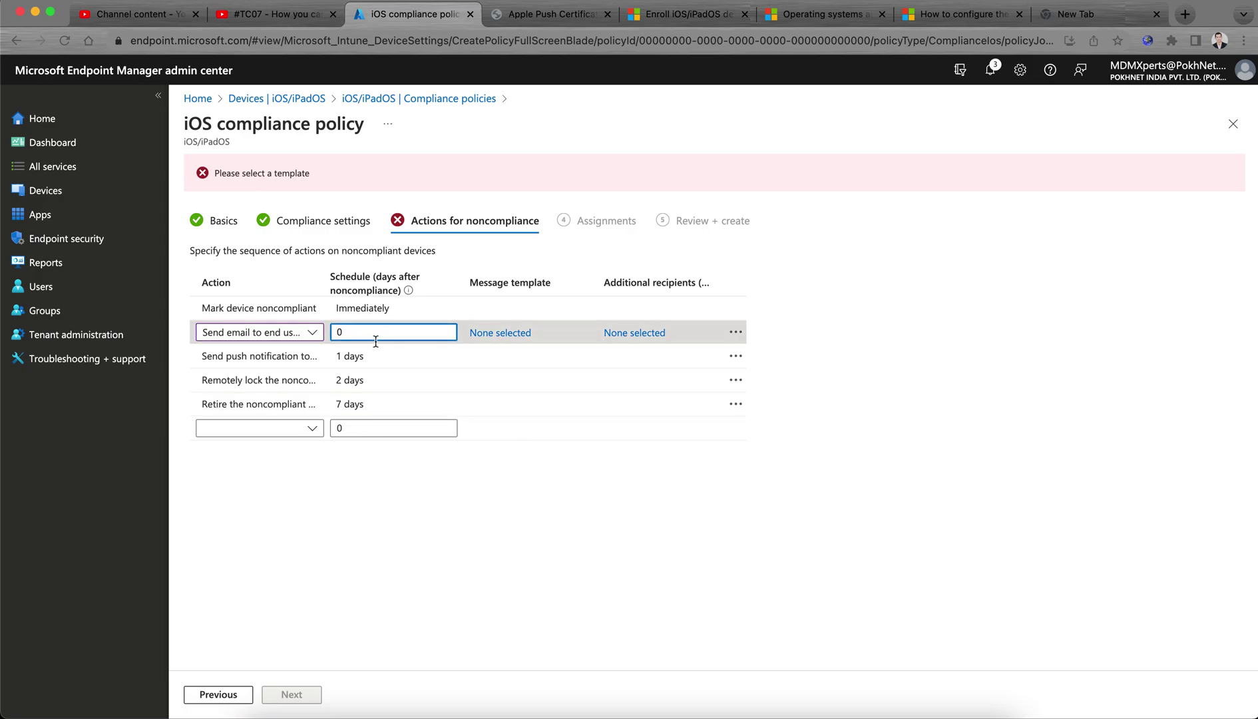
click(371, 355)
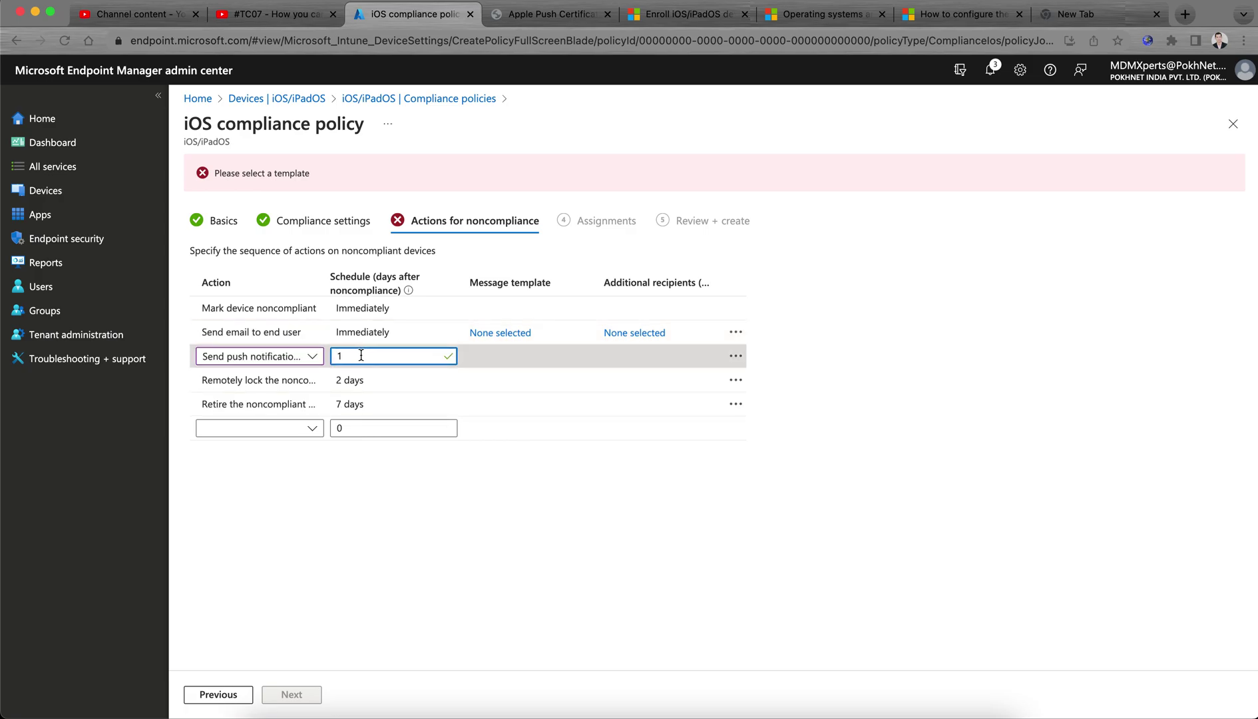
click(371, 522)
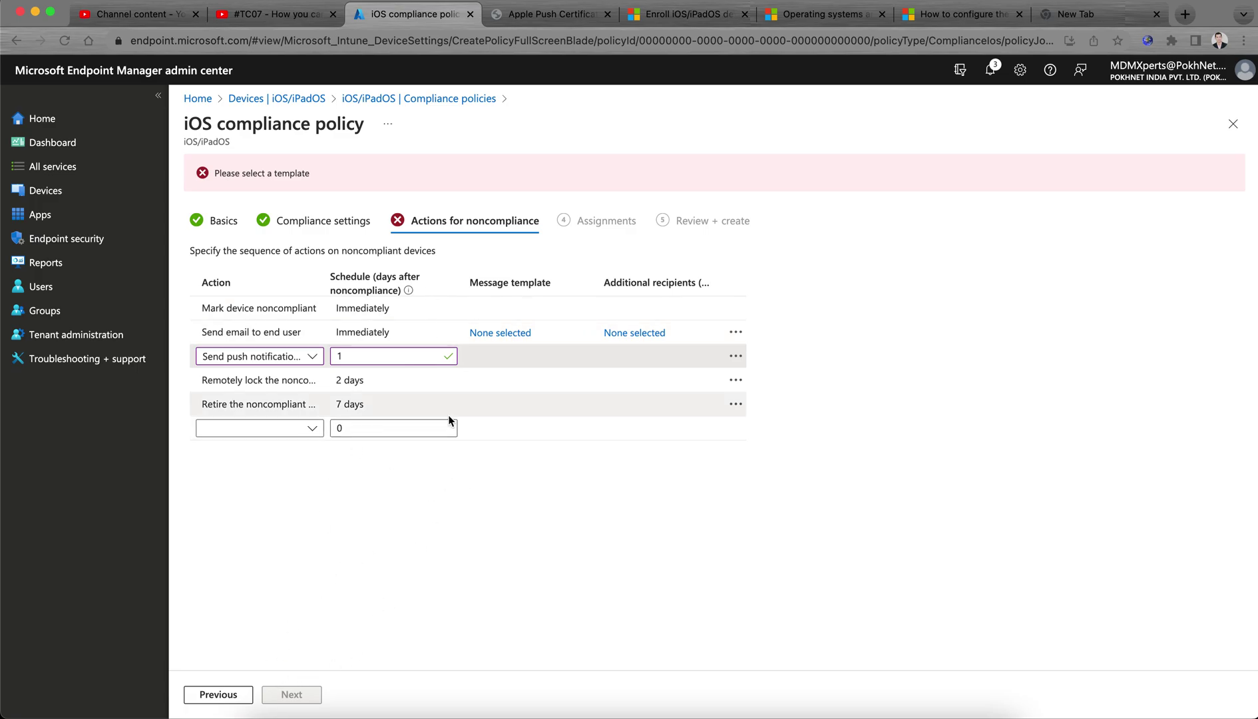
click(396, 333)
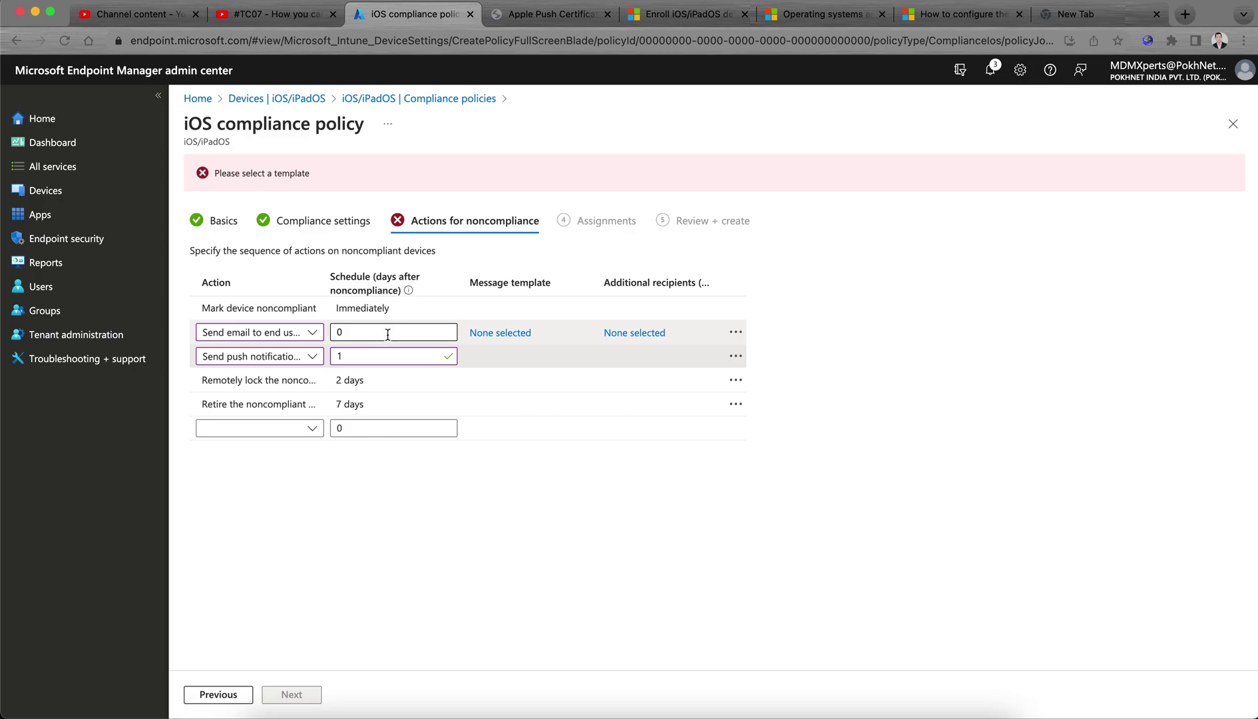
click(735, 332)
click(755, 344)
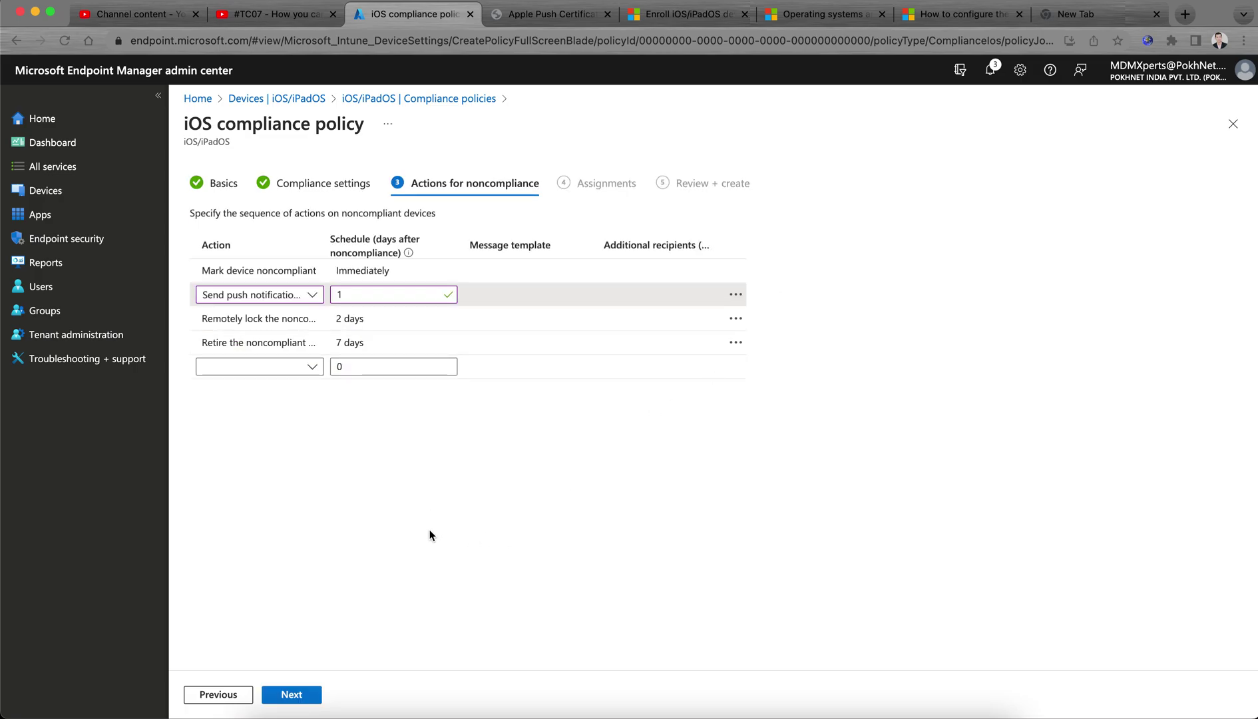
click(292, 694)
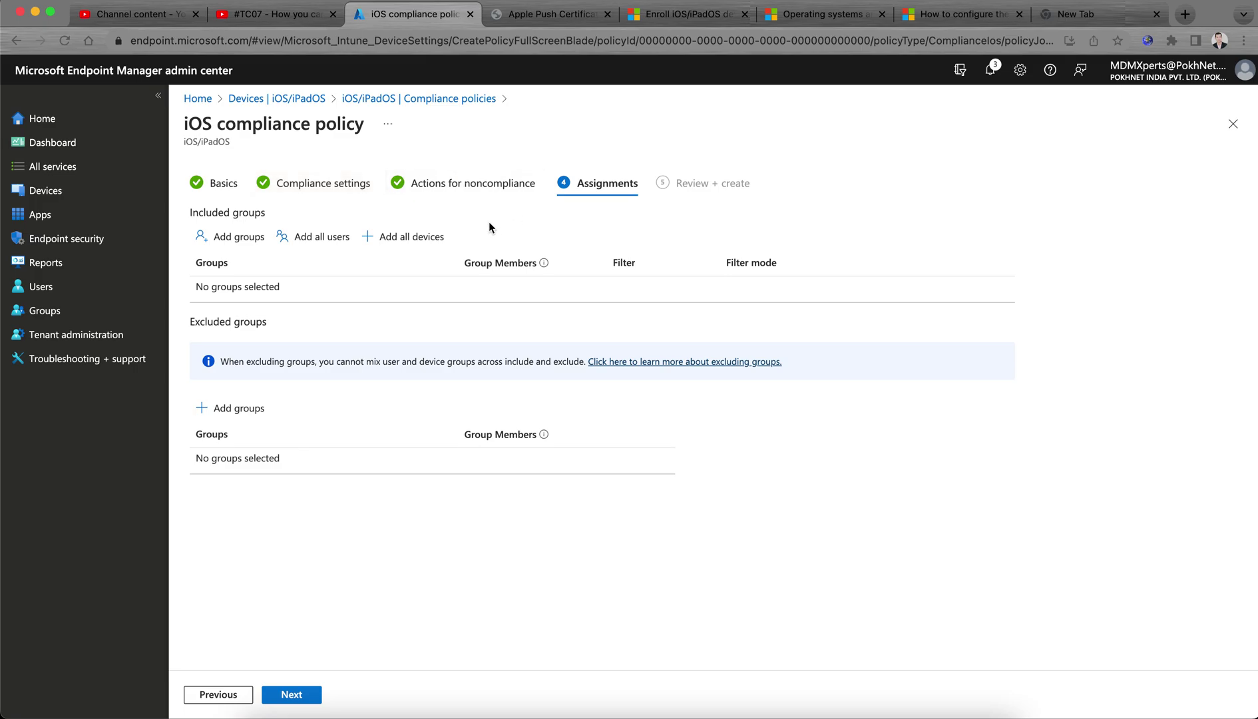
Include all users in the compliance policy's assignment instead of picking specific groups.
click(241, 237)
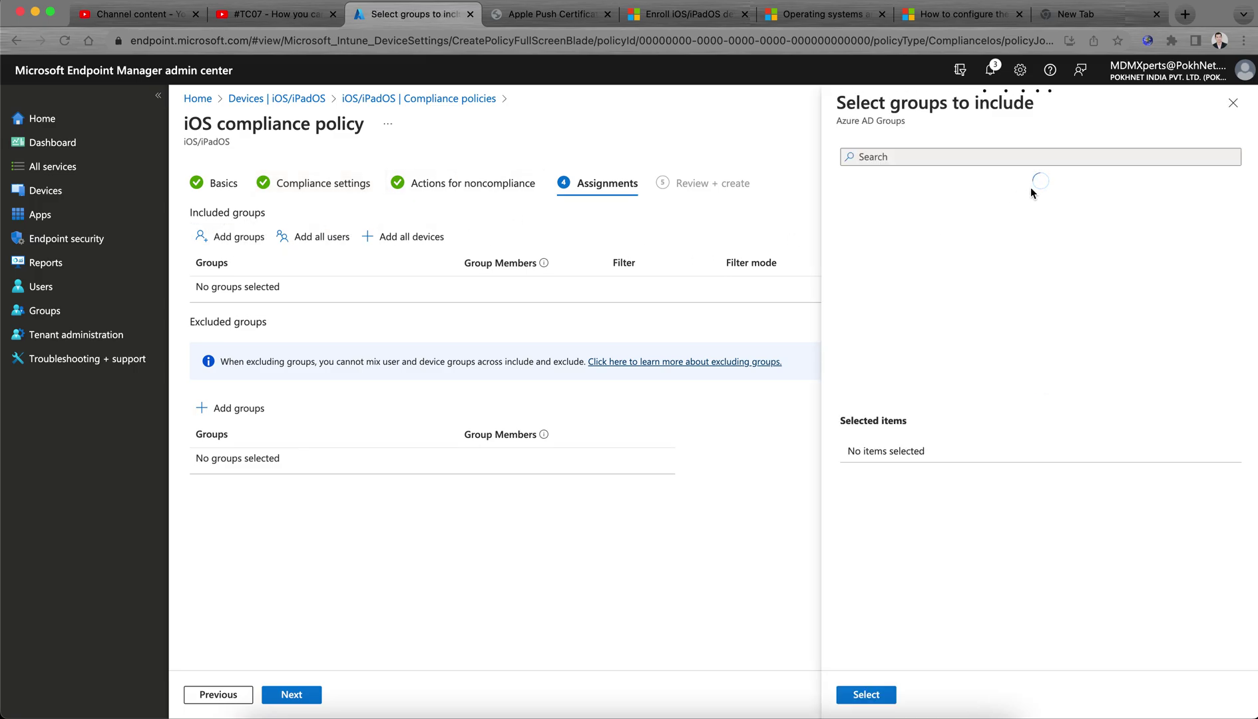
click(1233, 102)
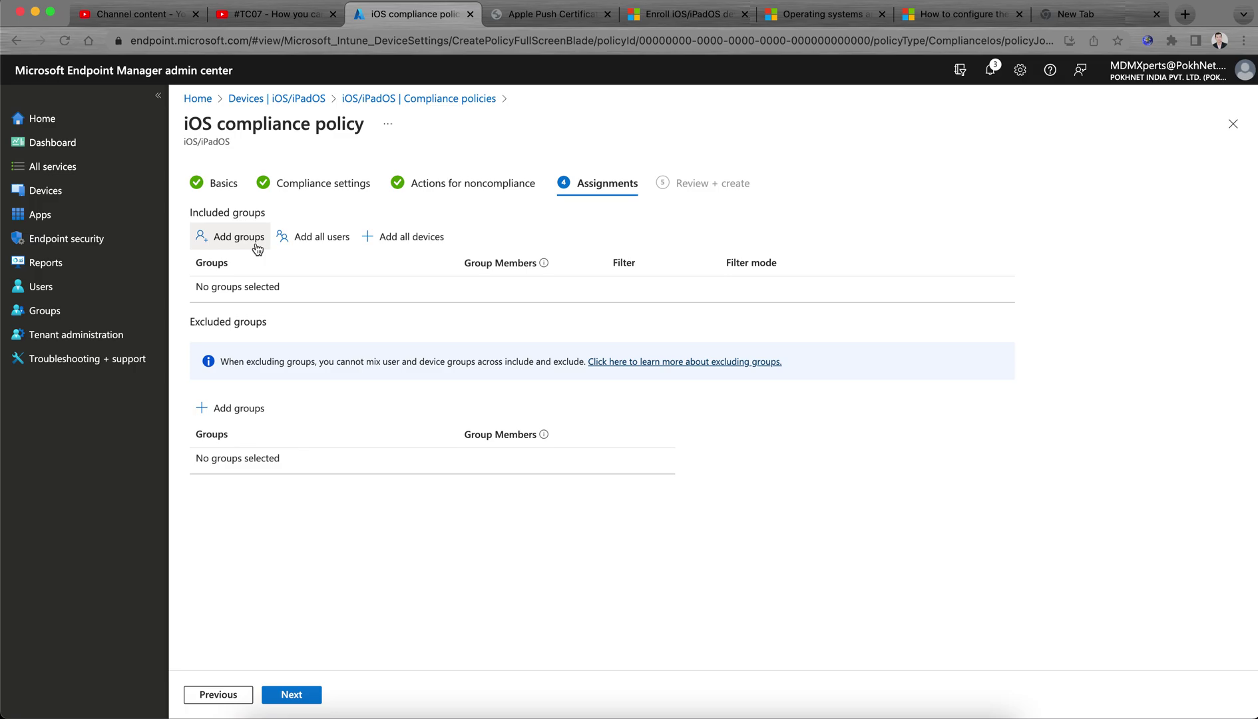
click(318, 241)
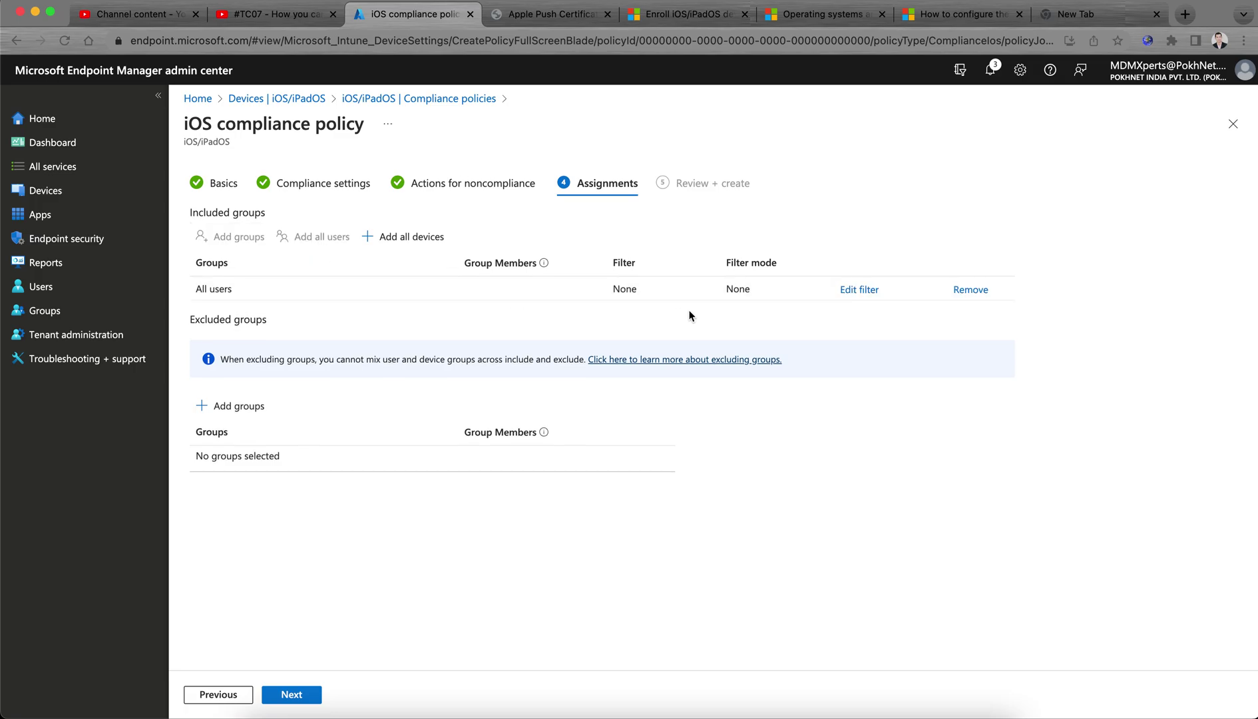
Try the Include filtered devices in assignment option for All users, and revert to Do not apply a filter.
click(848, 292)
click(986, 256)
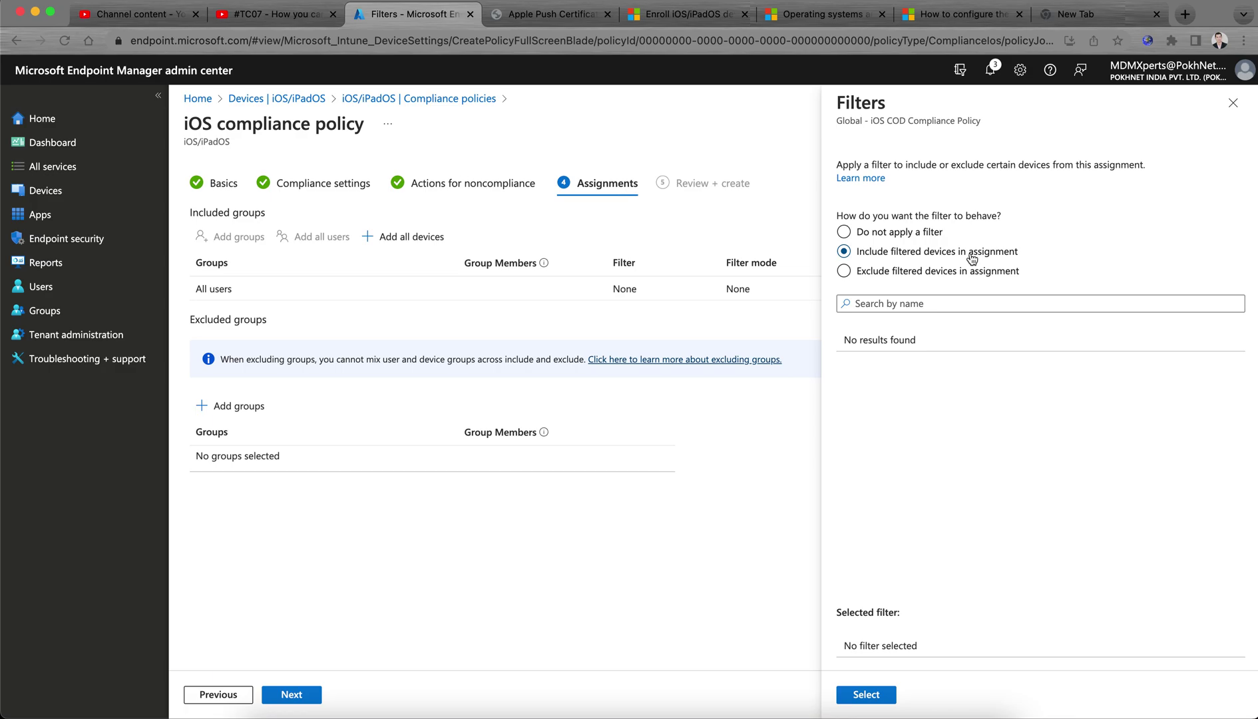
click(902, 234)
click(939, 256)
click(922, 233)
click(865, 694)
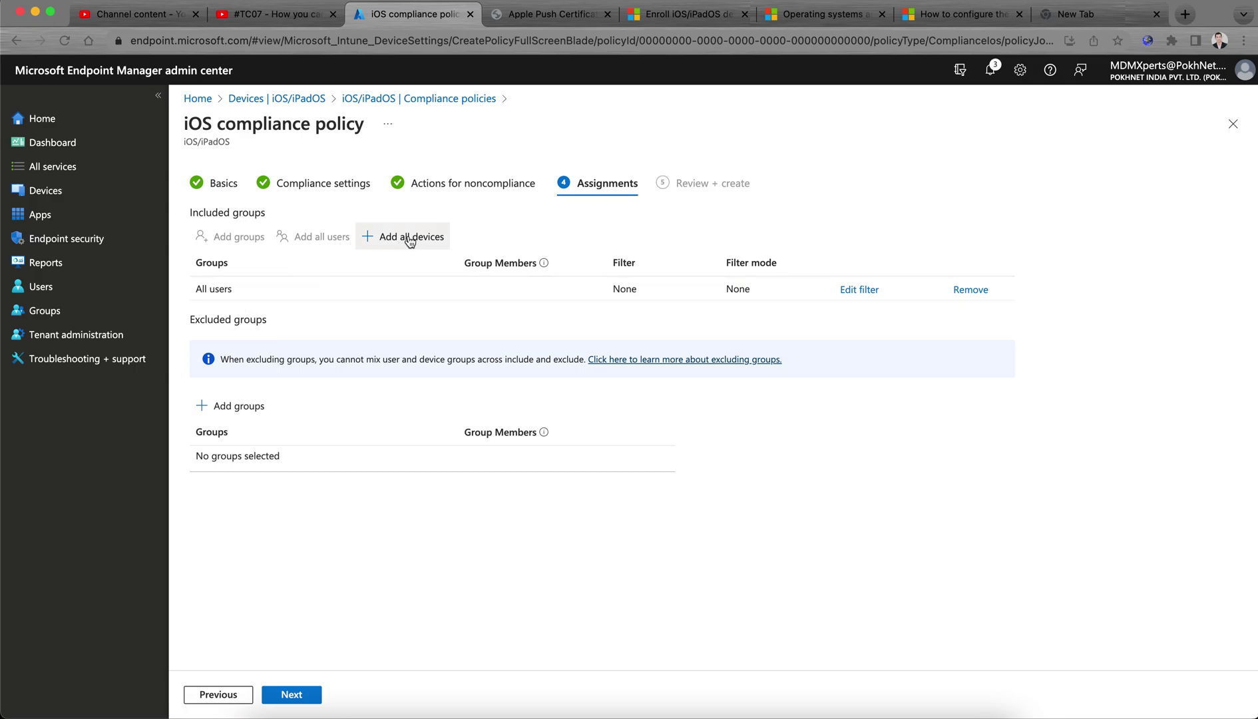
Continue to the review and create the Global - iOS COD Compliance Policy.
click(310, 699)
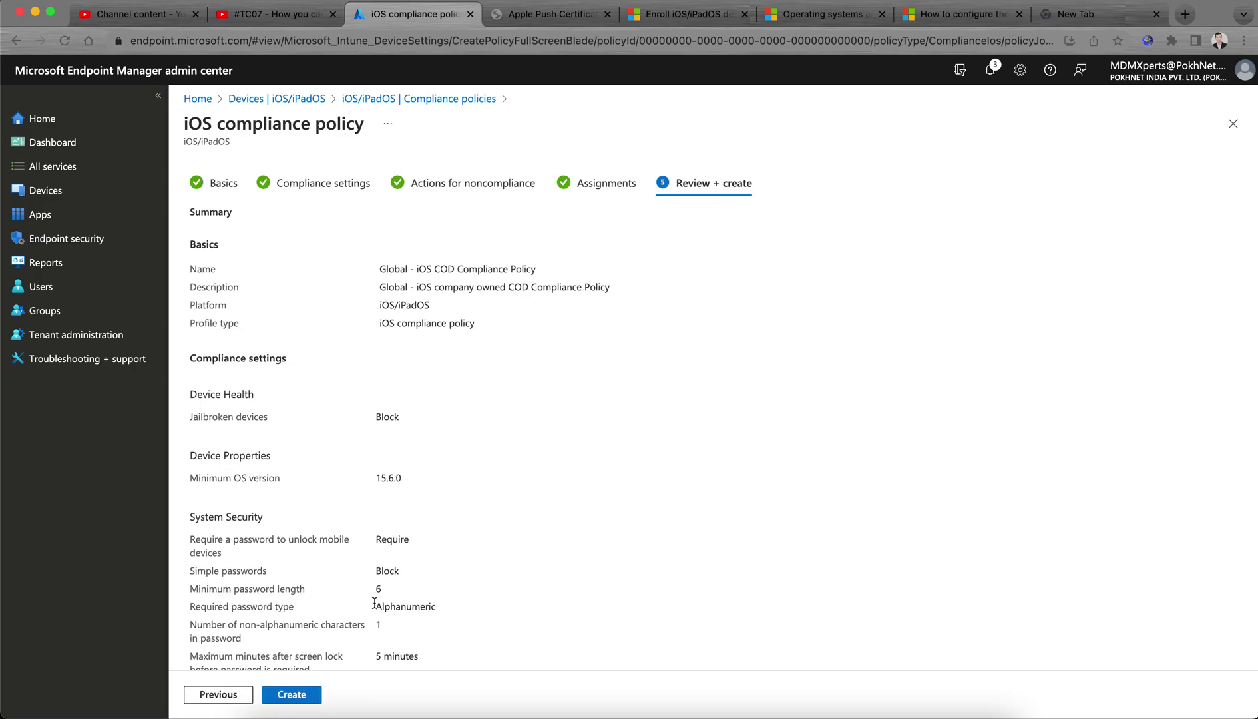
click(310, 695)
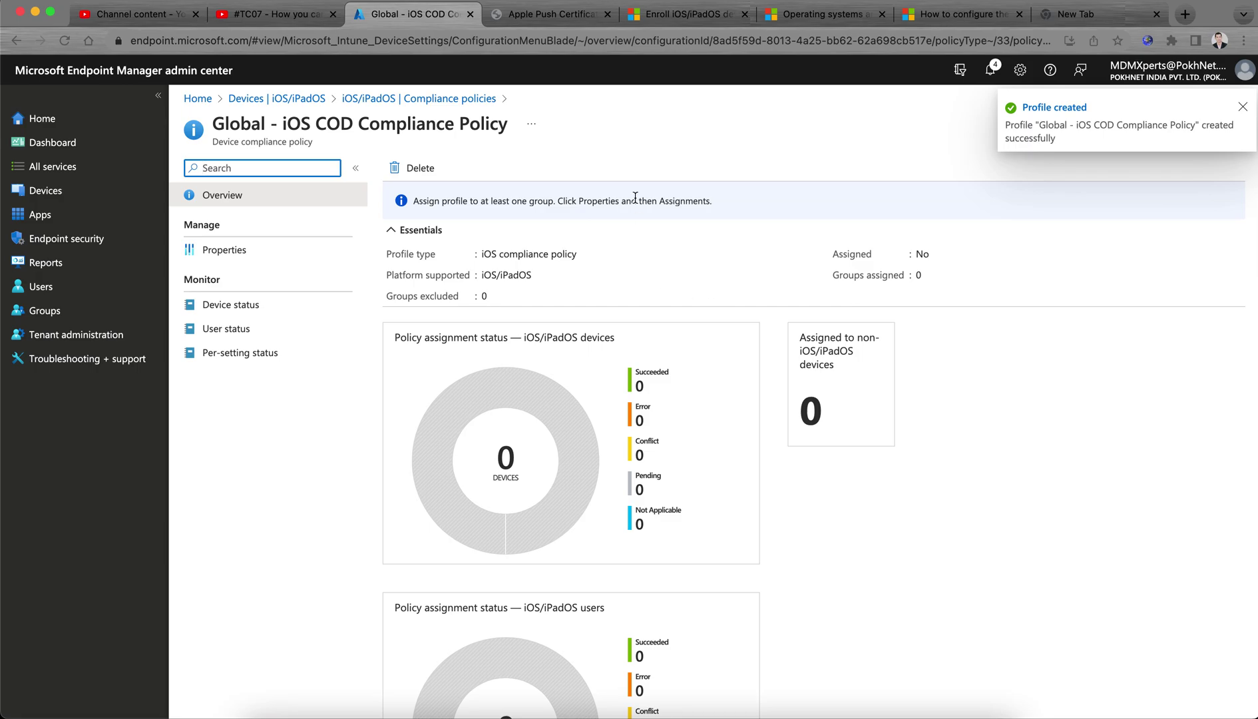
click(419, 230)
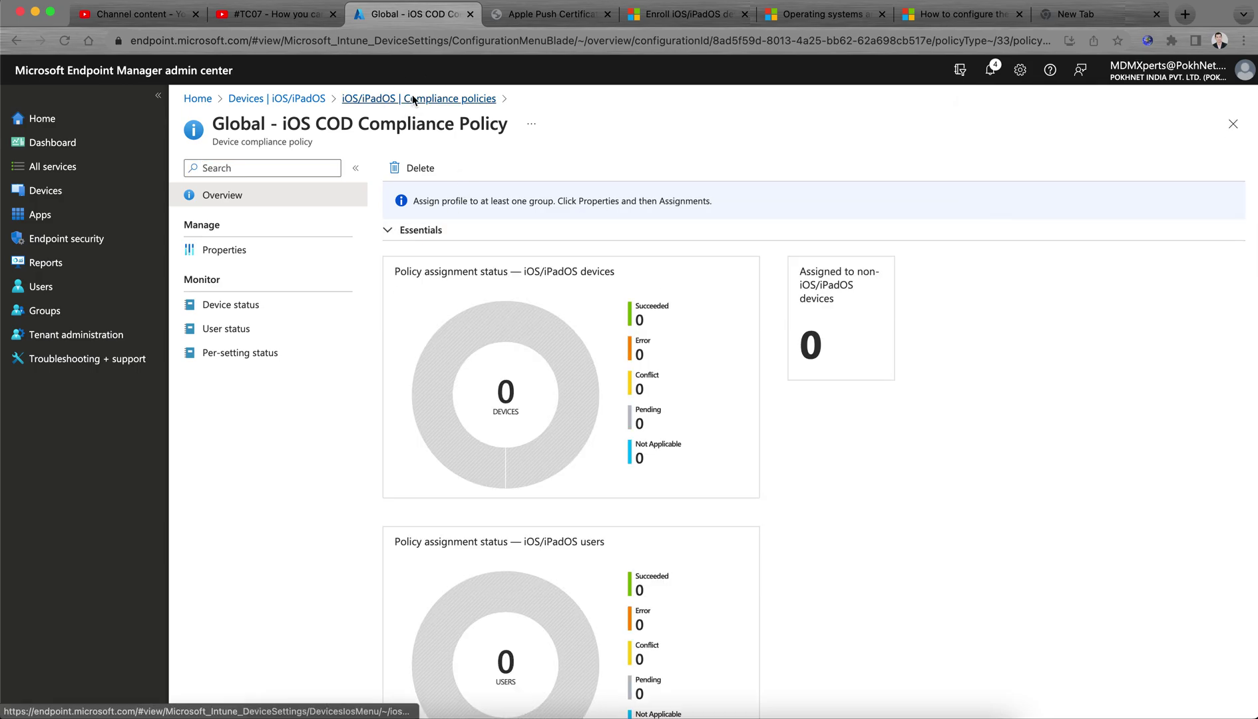
Go to the iOS/iPadOS configuration profiles and start a new profile with the Templates profile type.
click(413, 99)
click(300, 299)
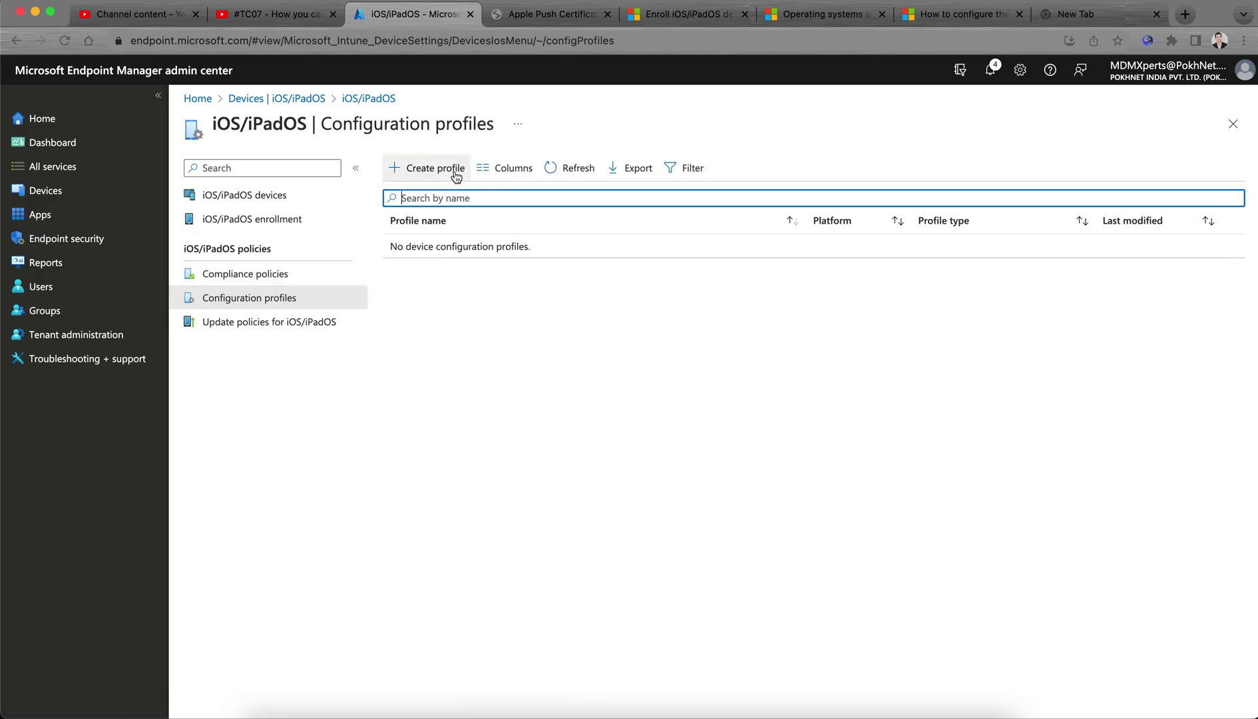
click(457, 175)
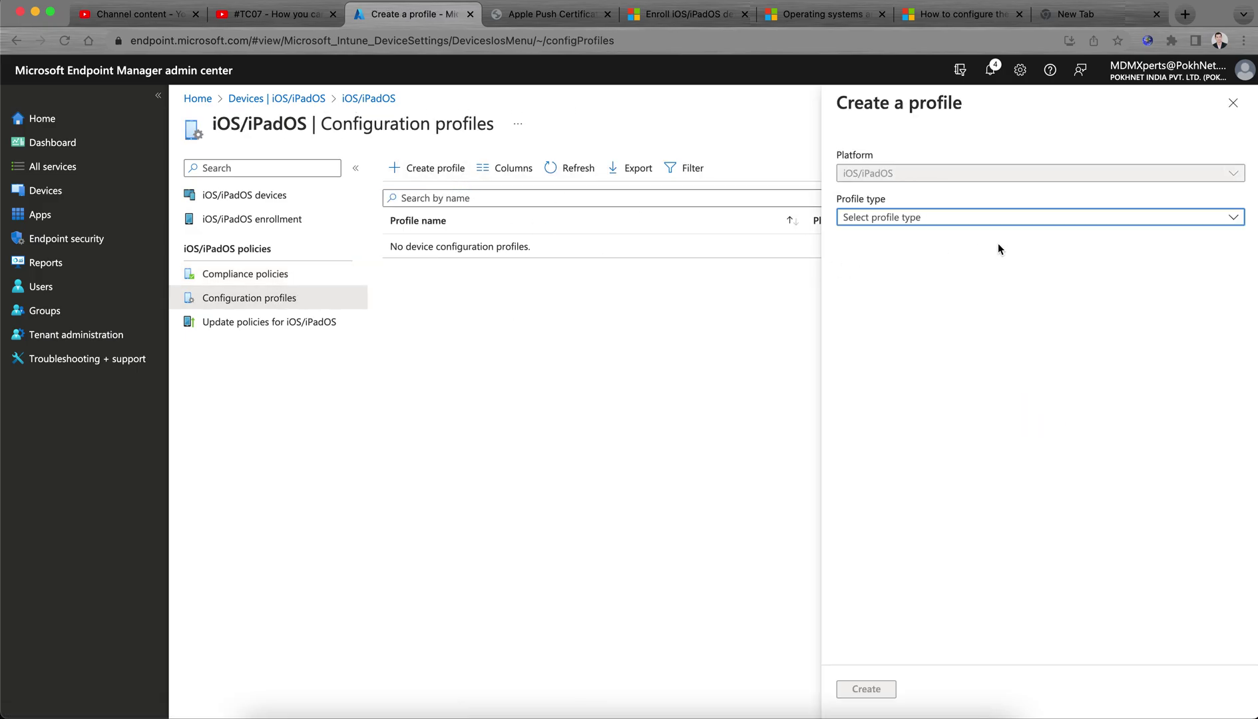
click(955, 220)
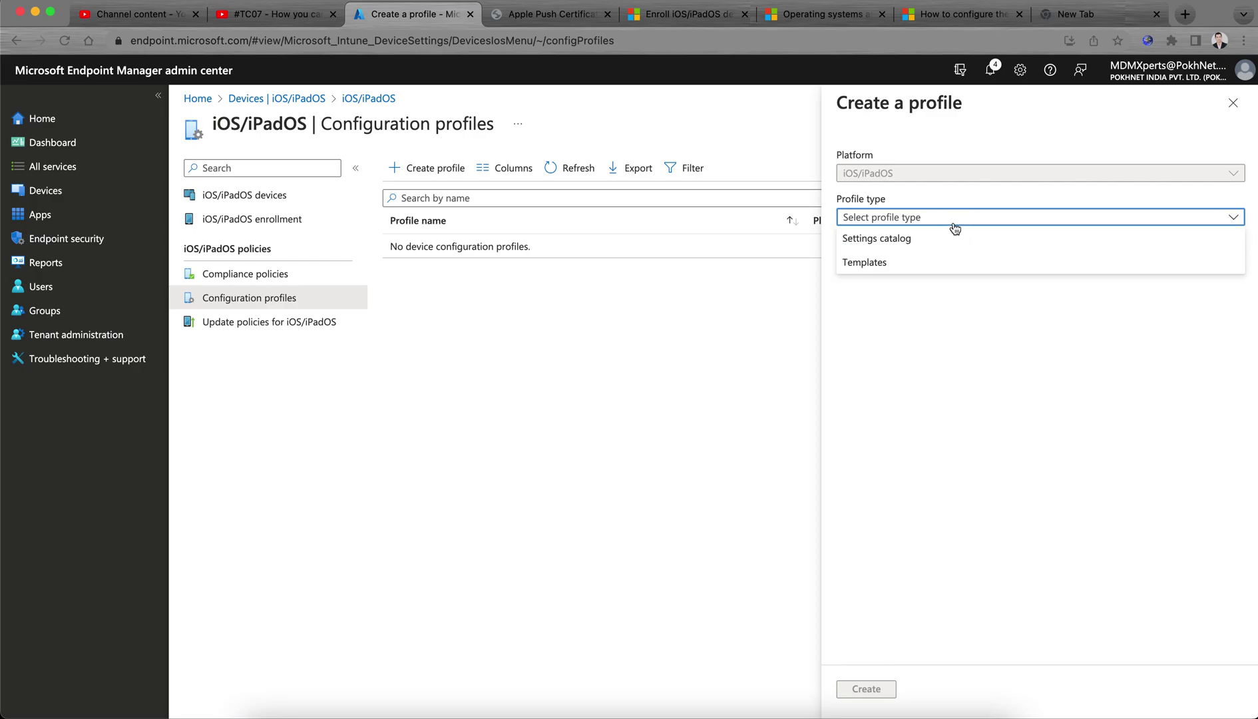
click(917, 265)
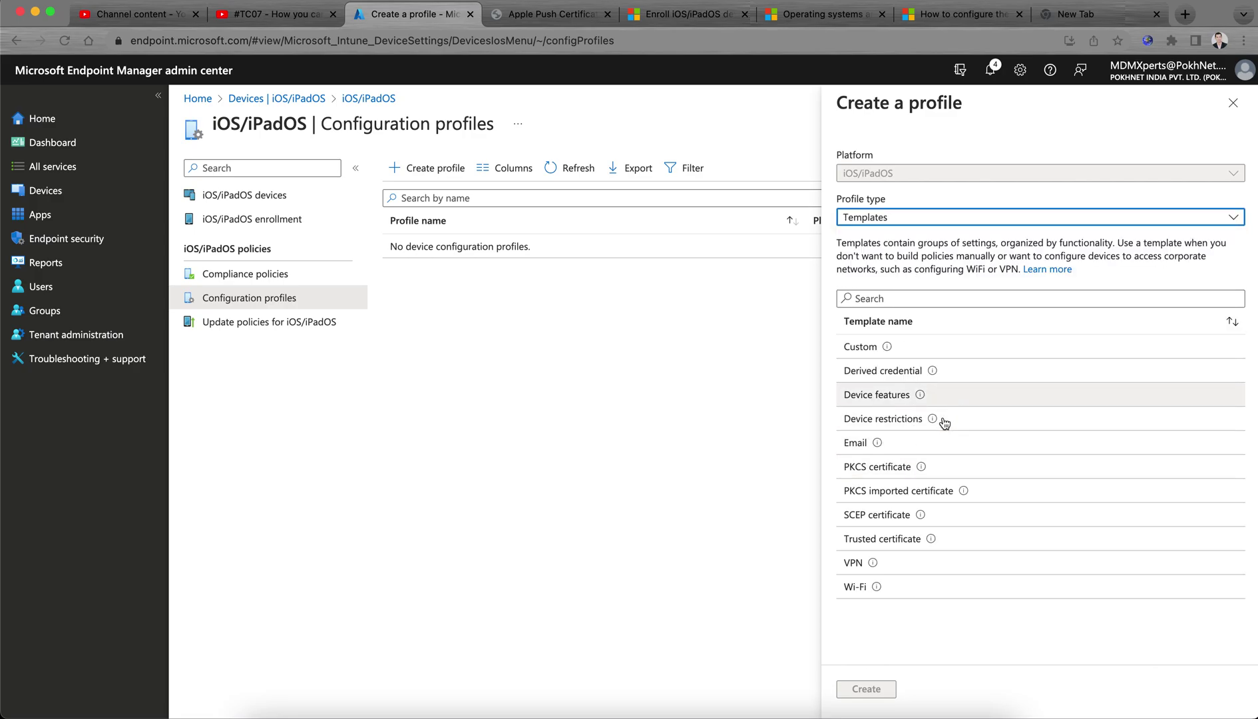
Look through the profile templates, selecting Device restrictions and ending on Email.
click(910, 451)
click(901, 423)
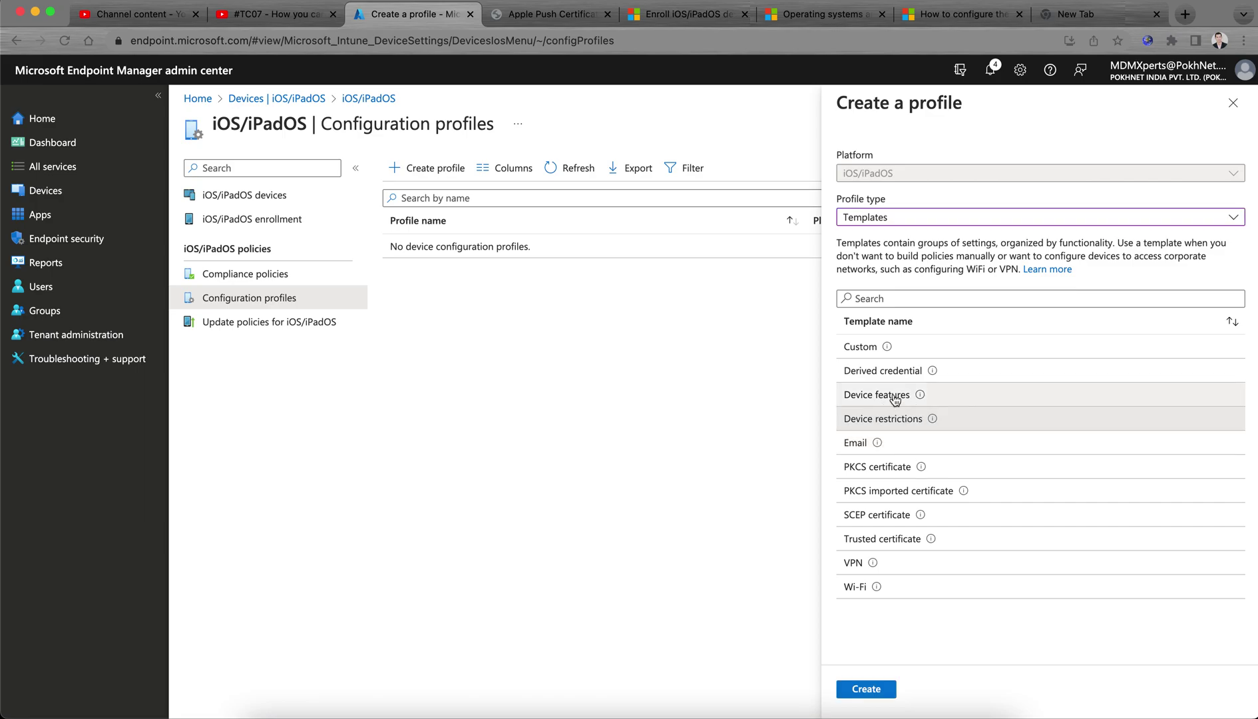
click(901, 445)
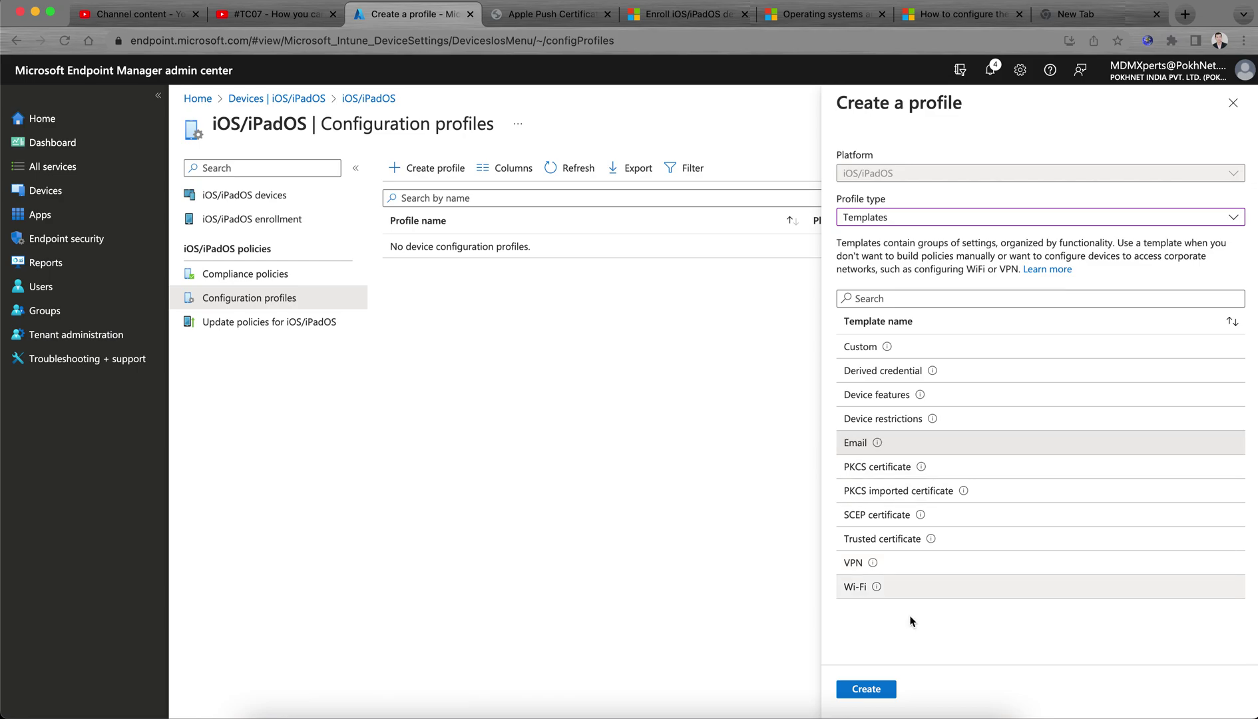
Start the Email profile with the name and description "Global - iOS Native Email Config Profile" and continue to its configuration settings.
click(870, 690)
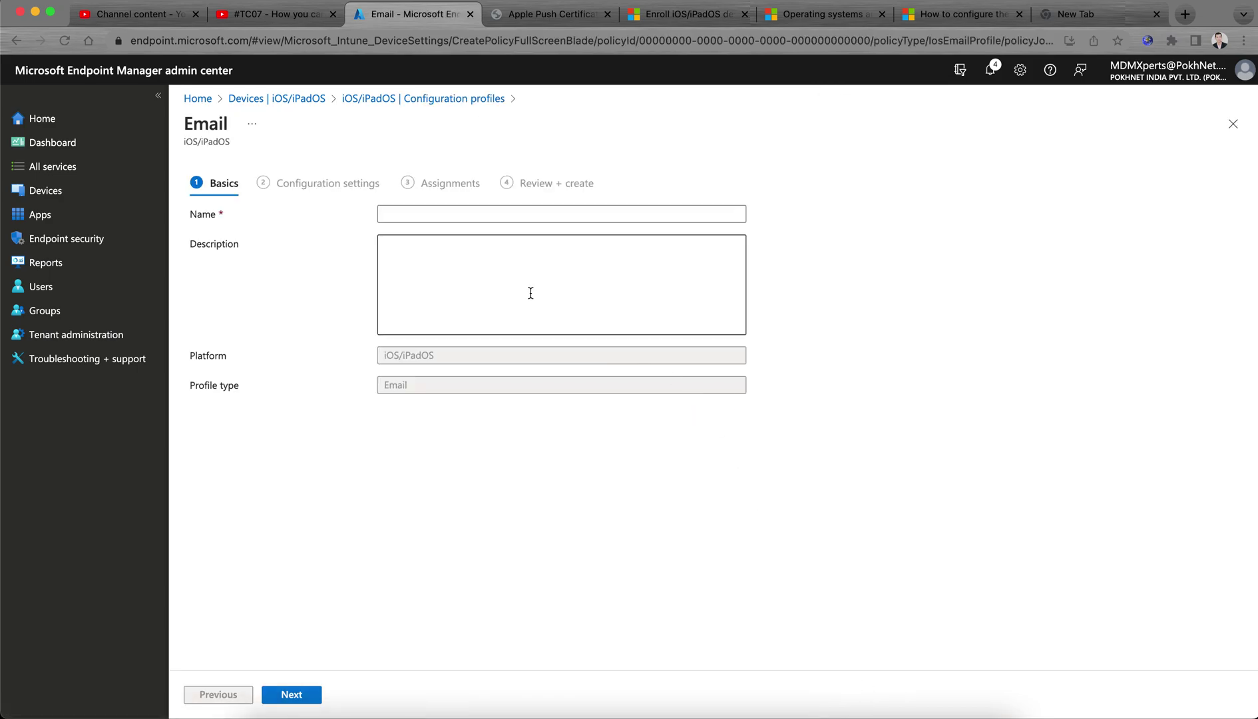
click(442, 216)
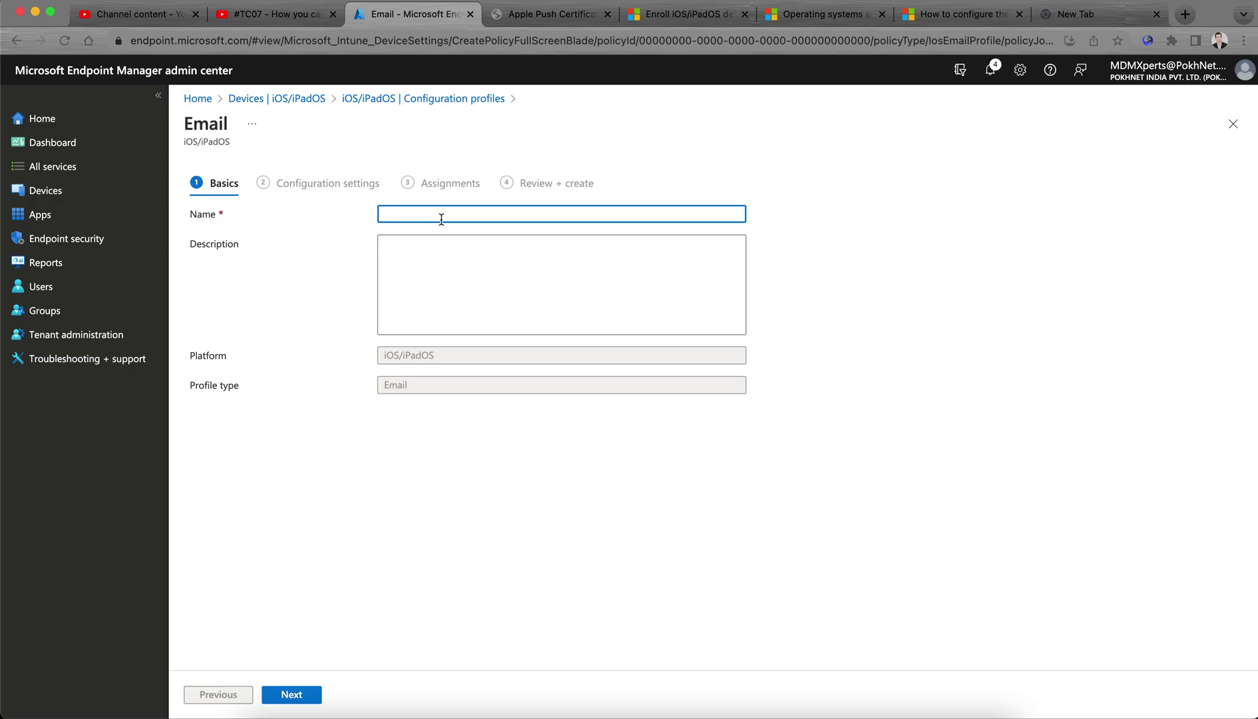
text(Global - iOS Native Email Profile)
click(494, 213)
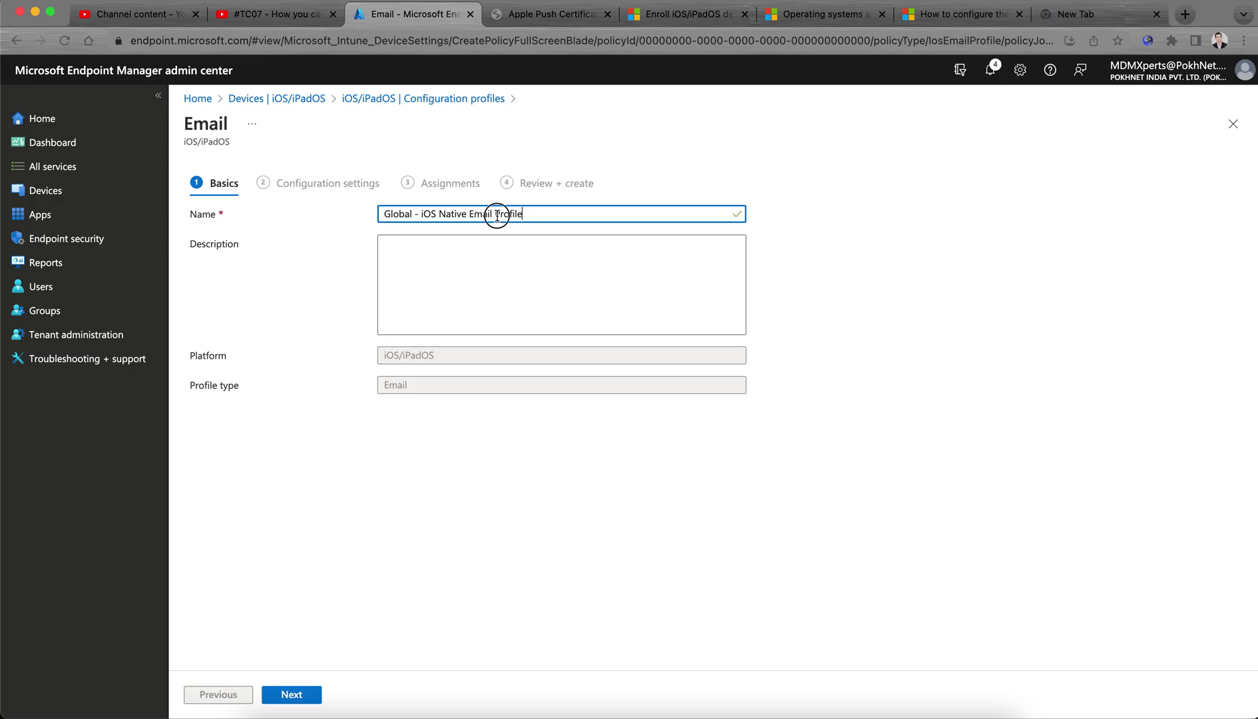
text(Config)
drag(625, 209, 339, 209)
key(super+c)
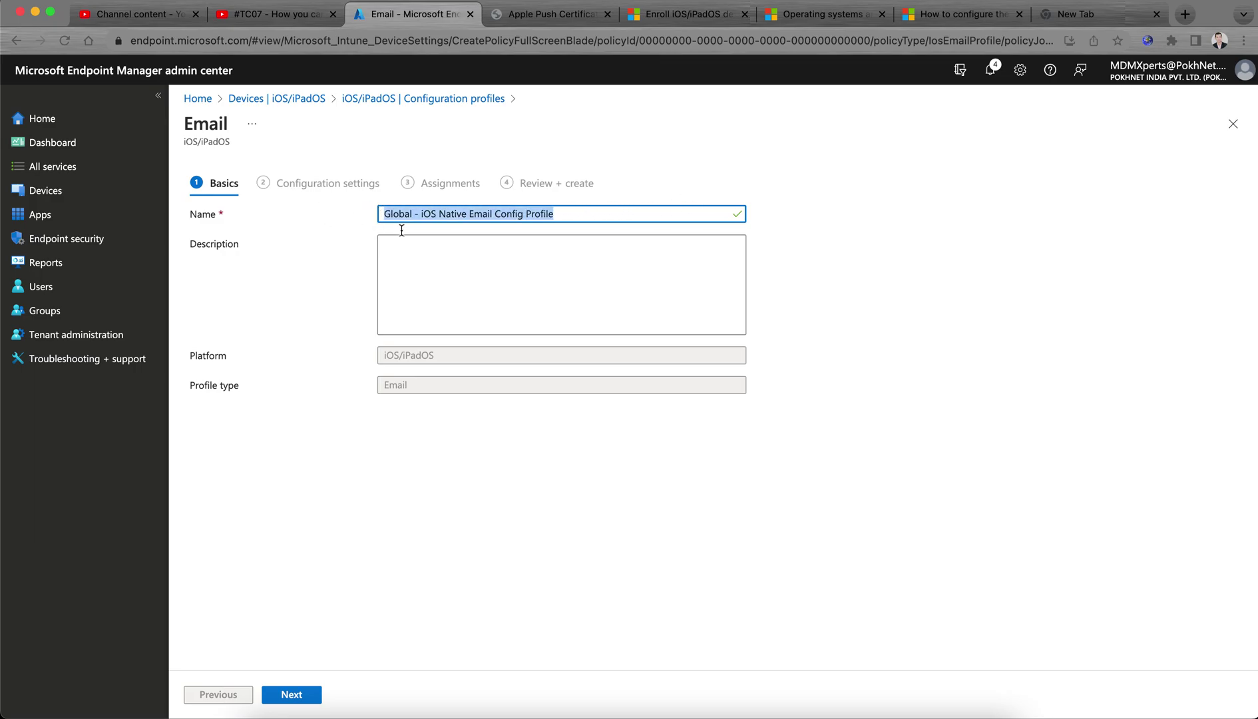
click(426, 255)
key(super+v)
click(317, 693)
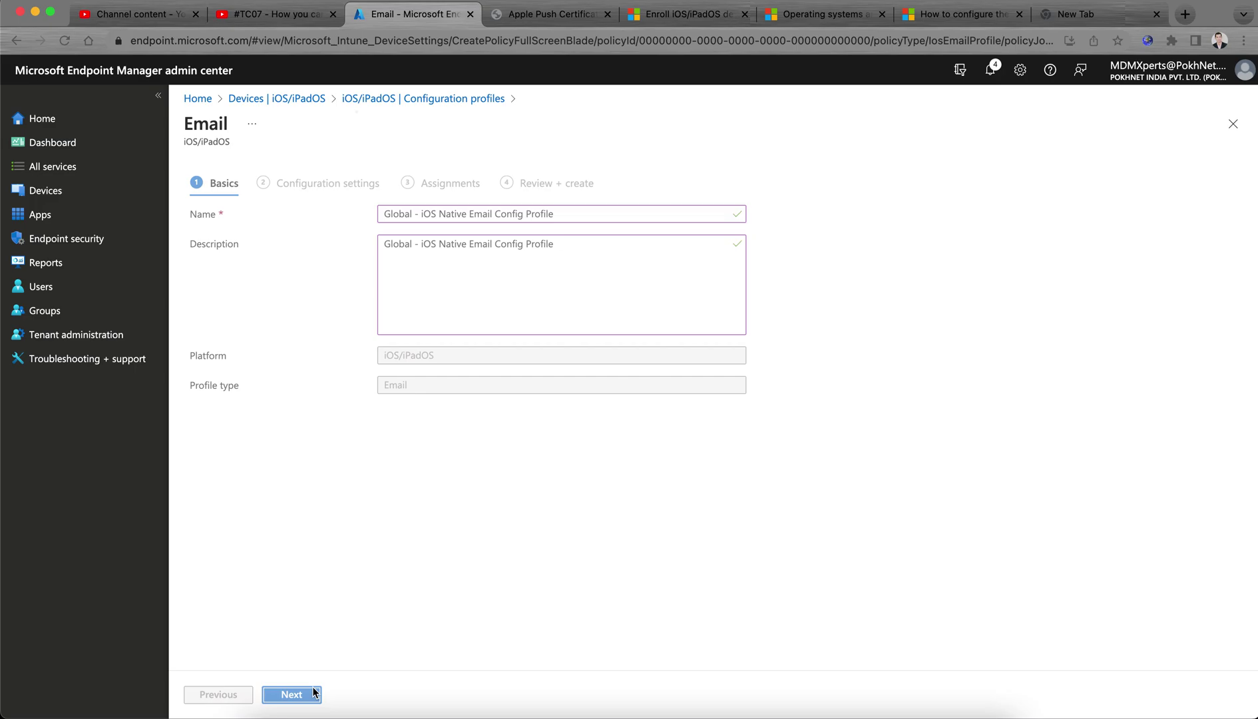
Set the Exchange ActiveSync email server to outlook.office365.com.
click(504, 243)
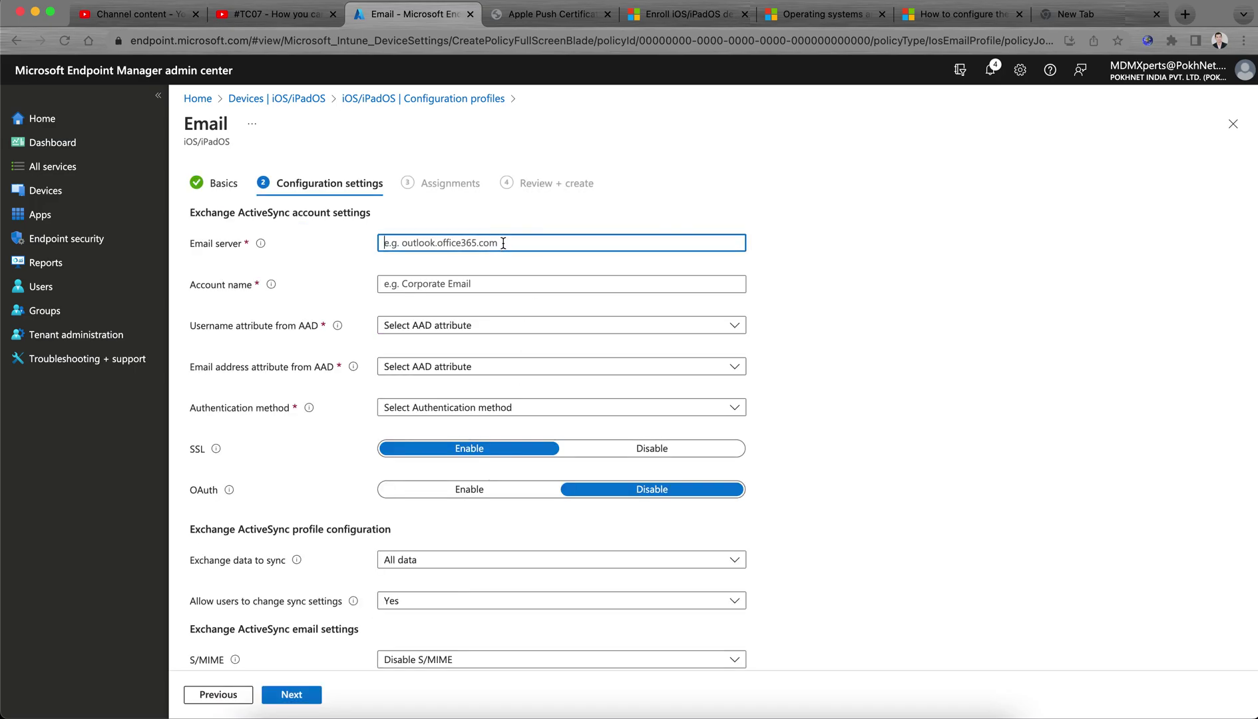
text(out)
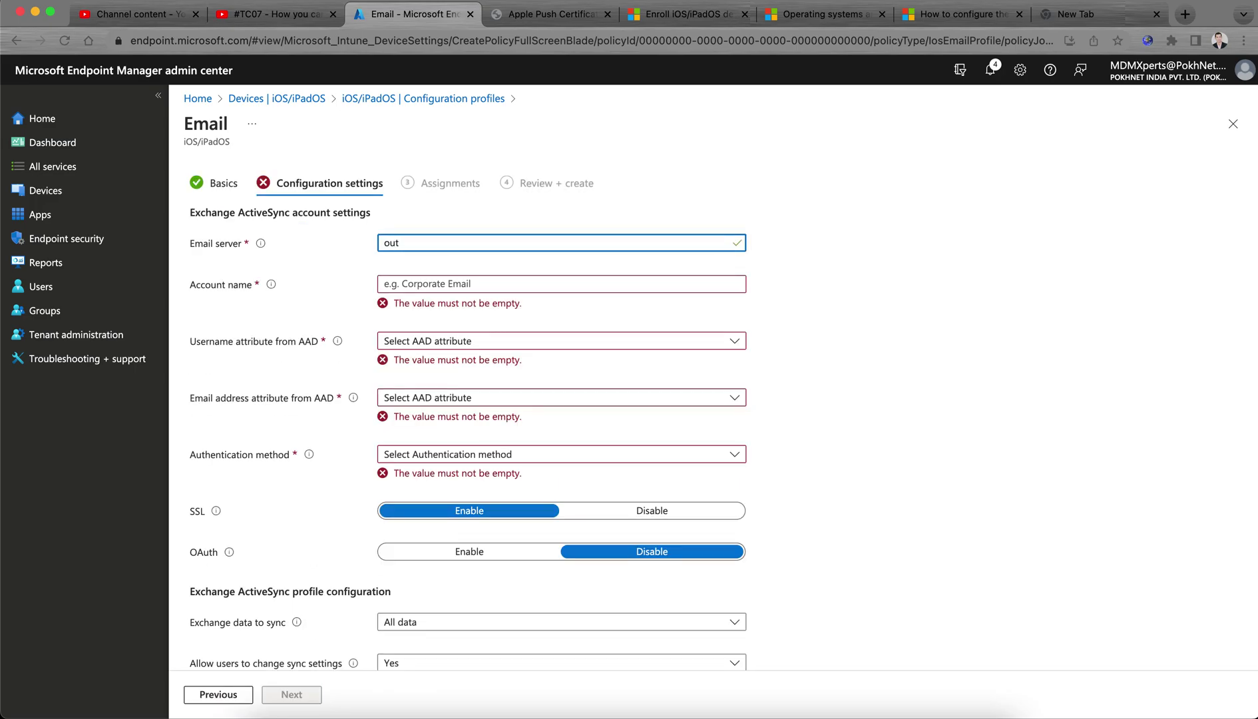
text(look.office365.com)
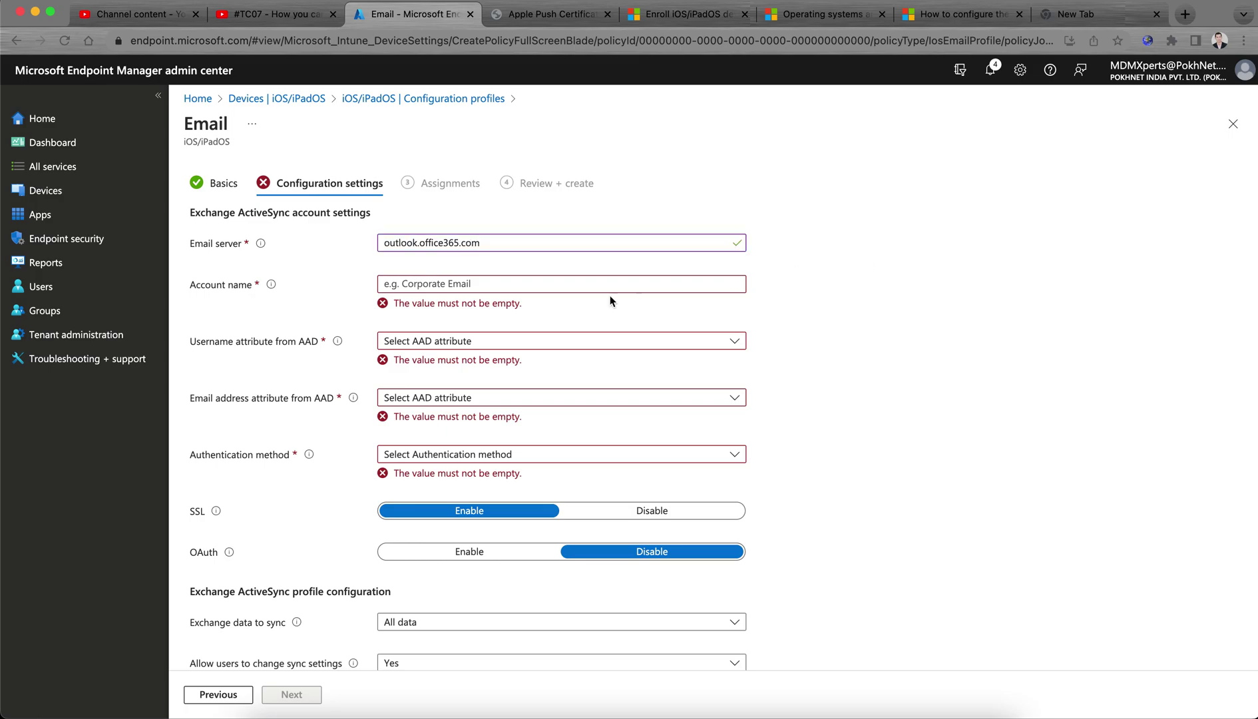
Set the Exchange ActiveSync account name to "PokhNet O365 Account".
click(612, 285)
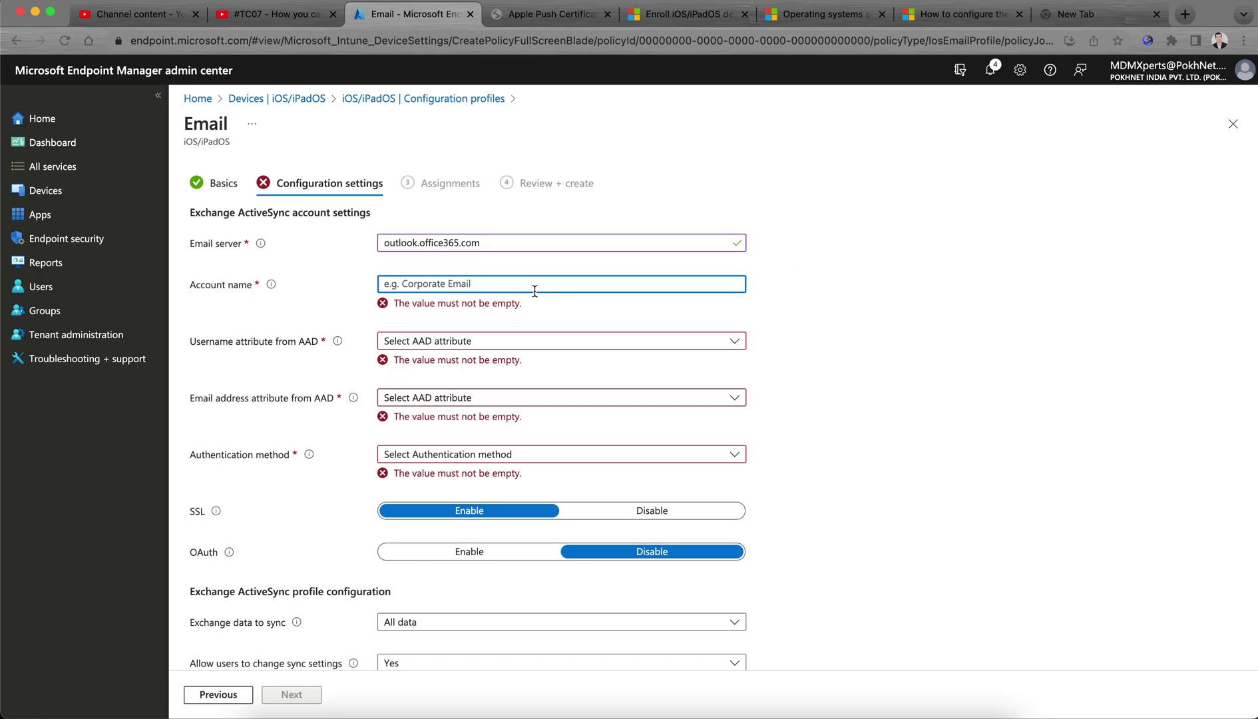
text(Pokhnet)
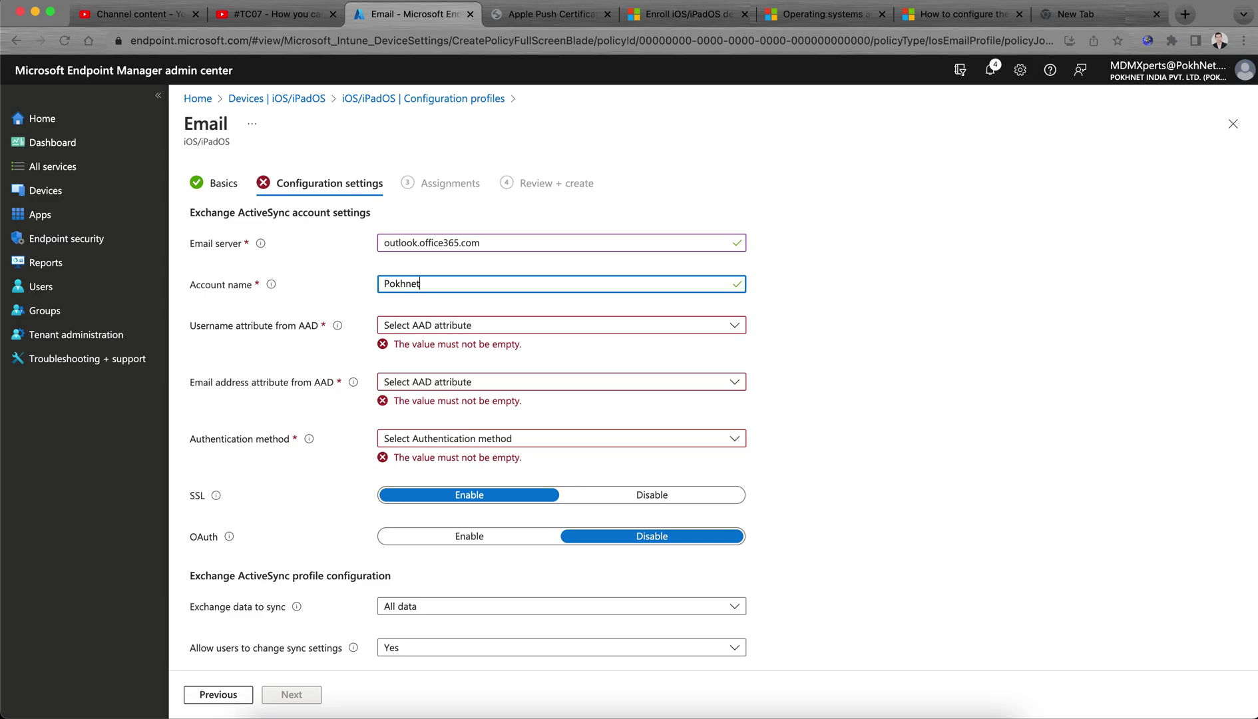
key(BackSpace)
key(BackSpace)
key(BackSpace)
text(Ne)
text(t O365 Em)
text(mail account)
key(BackSpace)
key(BackSpace)
key(BackSpace)
key(BackSpace)
key(BackSpace)
key(BackSpace)
key(BackSpace)
text(Account)
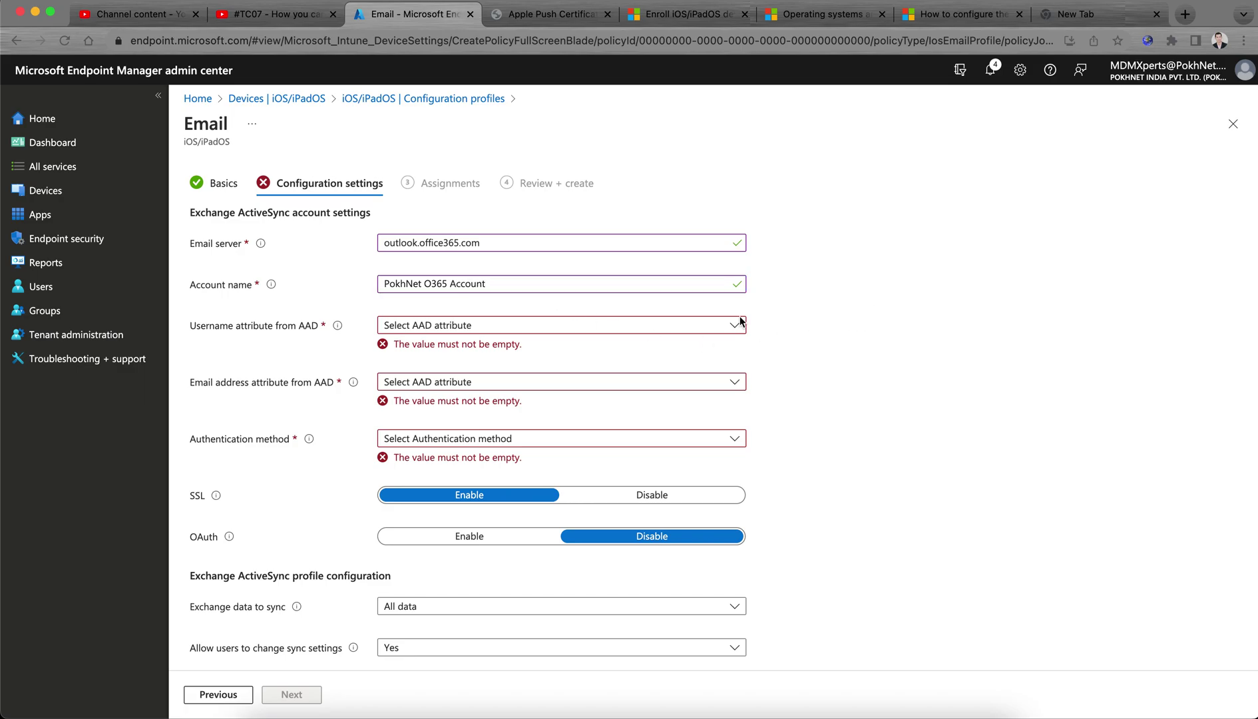
Set the AAD username attribute to User principal name and the email address attribute to Primary SMTP Address.
click(563, 329)
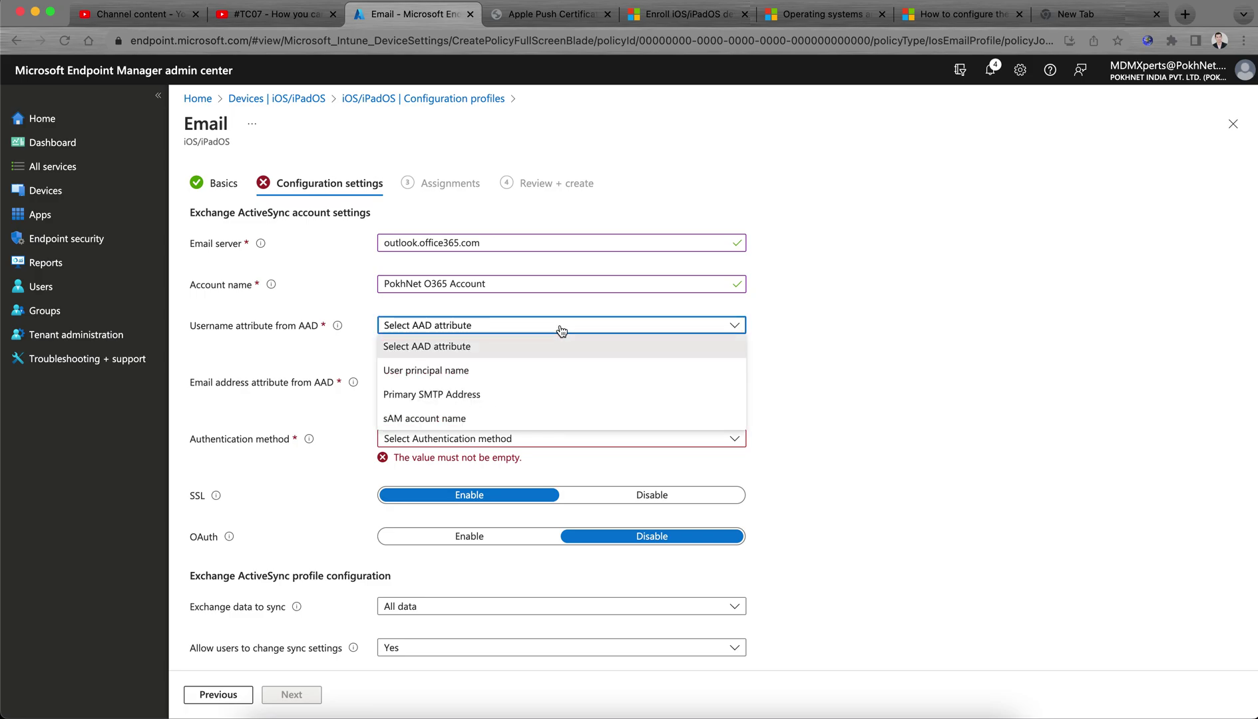
click(519, 370)
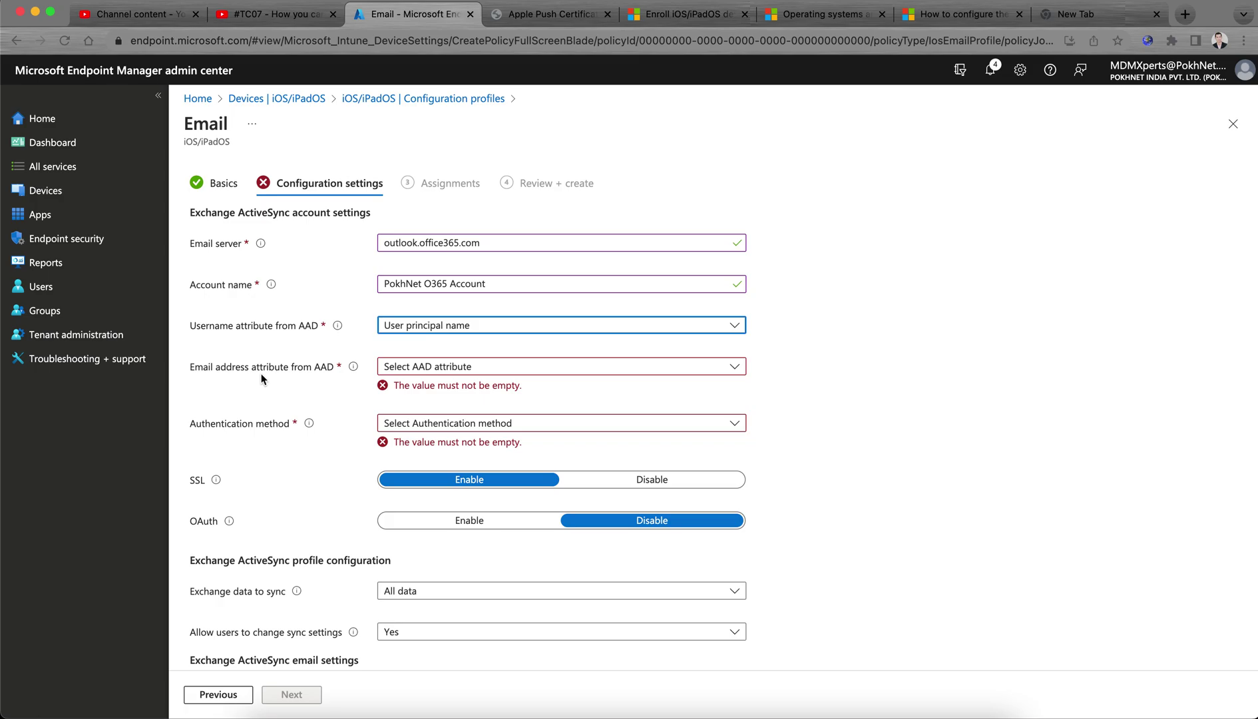
click(458, 330)
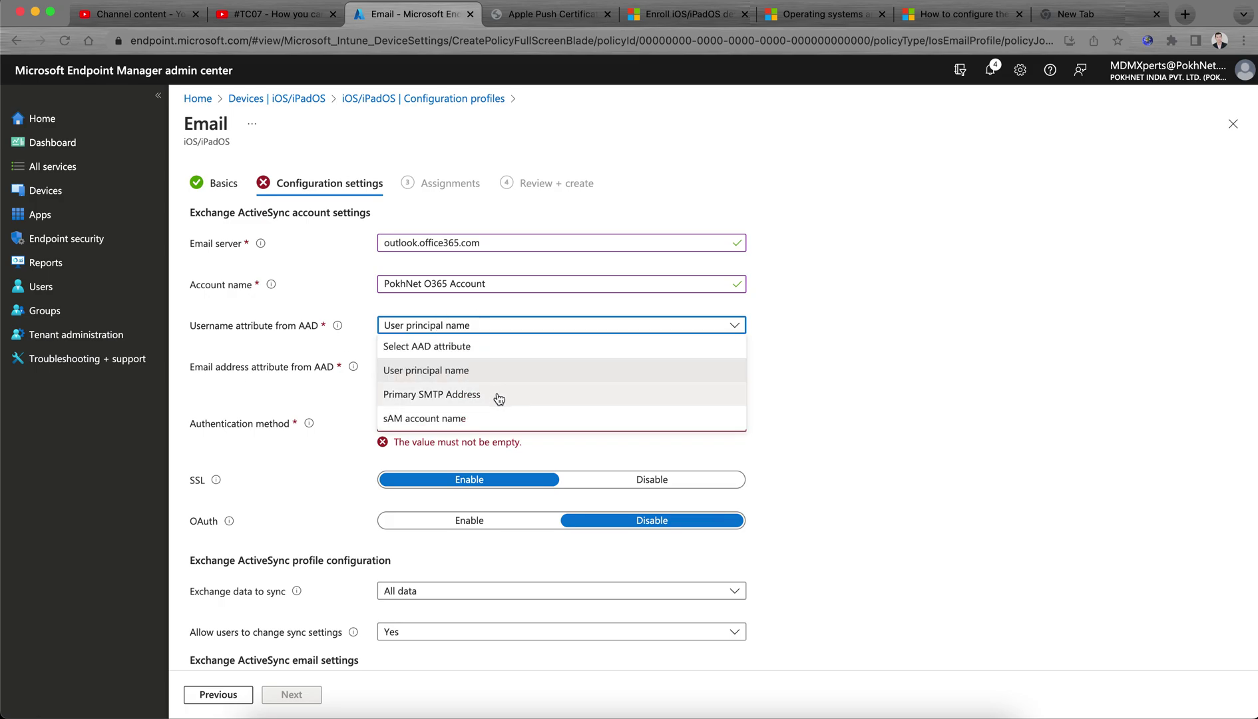
click(458, 371)
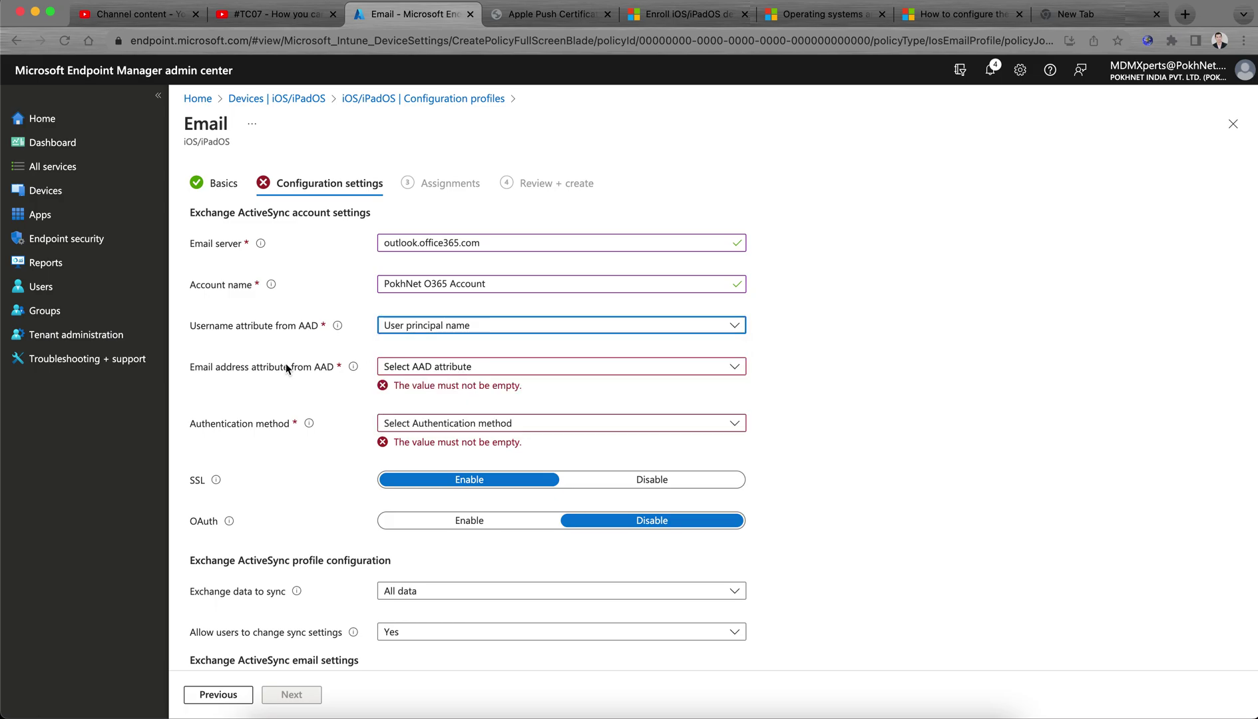
click(455, 367)
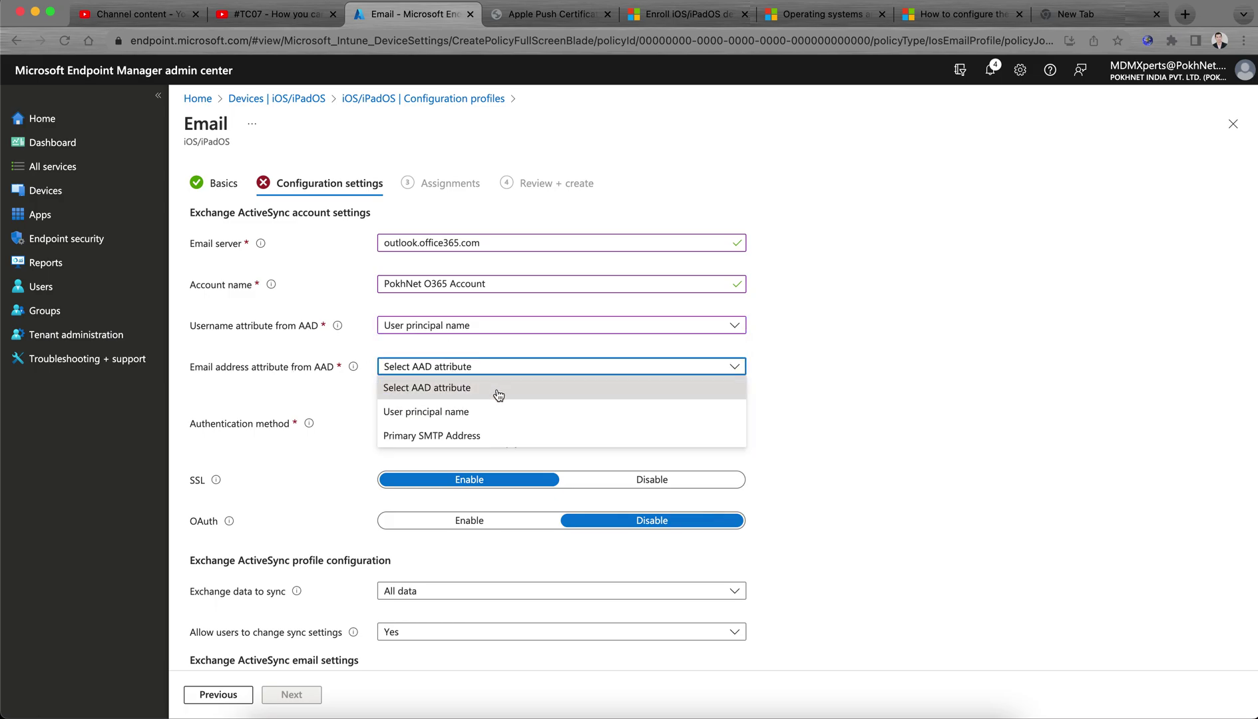
click(471, 436)
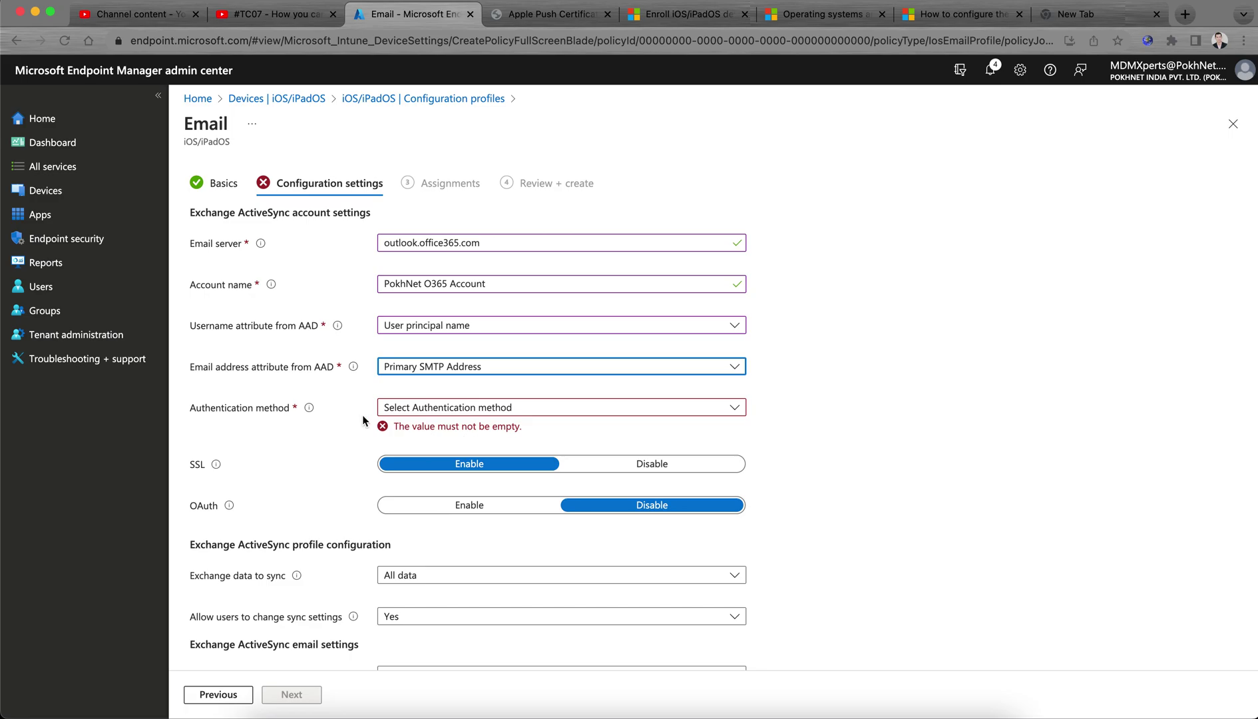
Choose Username and password as the authentication method for the email account.
click(470, 408)
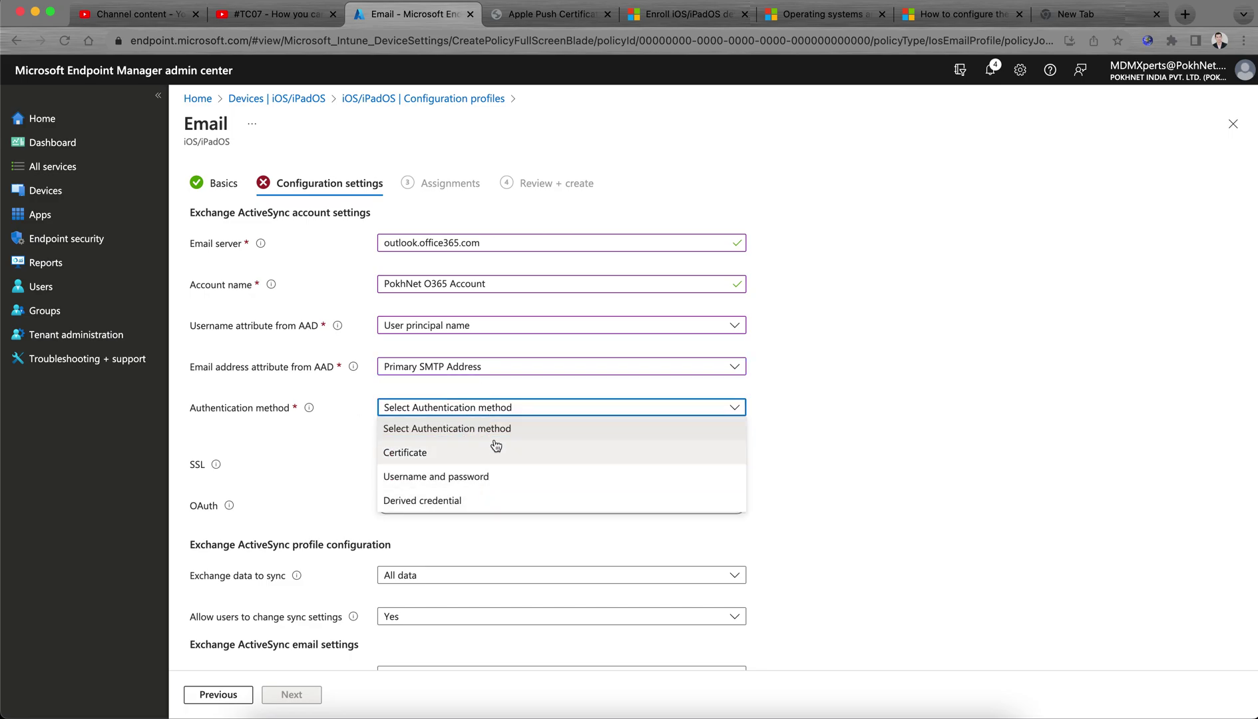
click(515, 476)
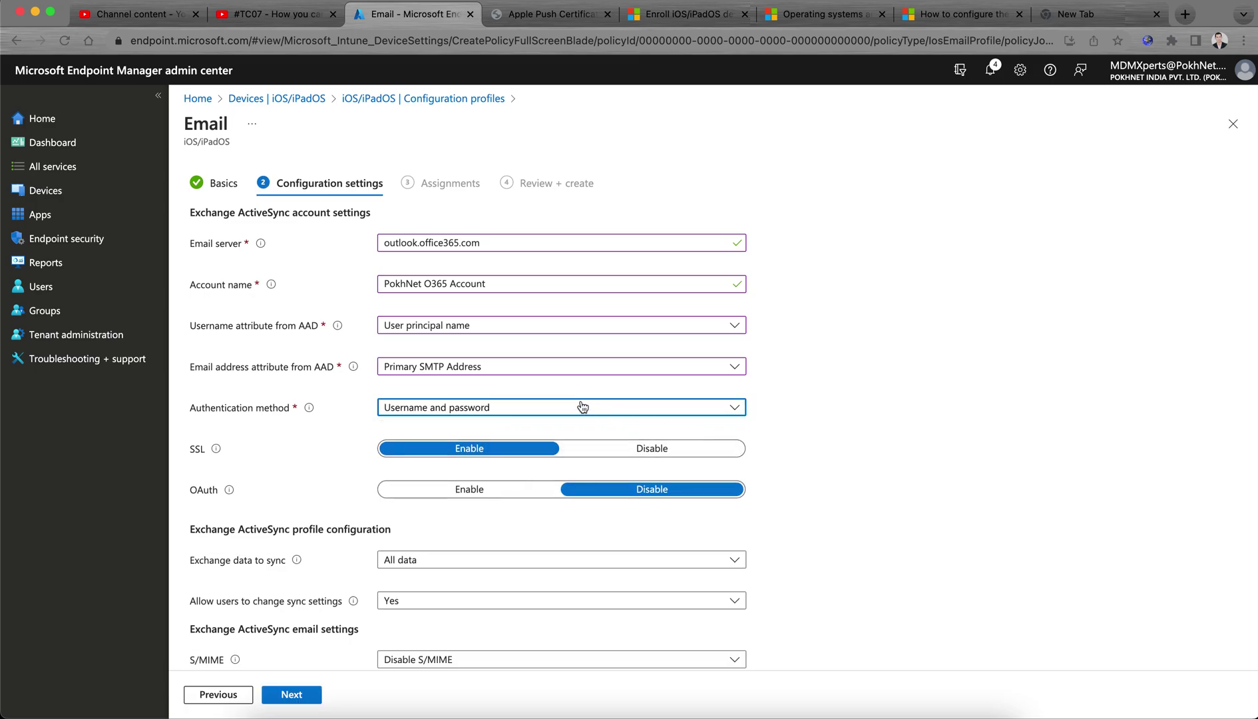
scroll(878, 401, down, 3)
click(559, 317)
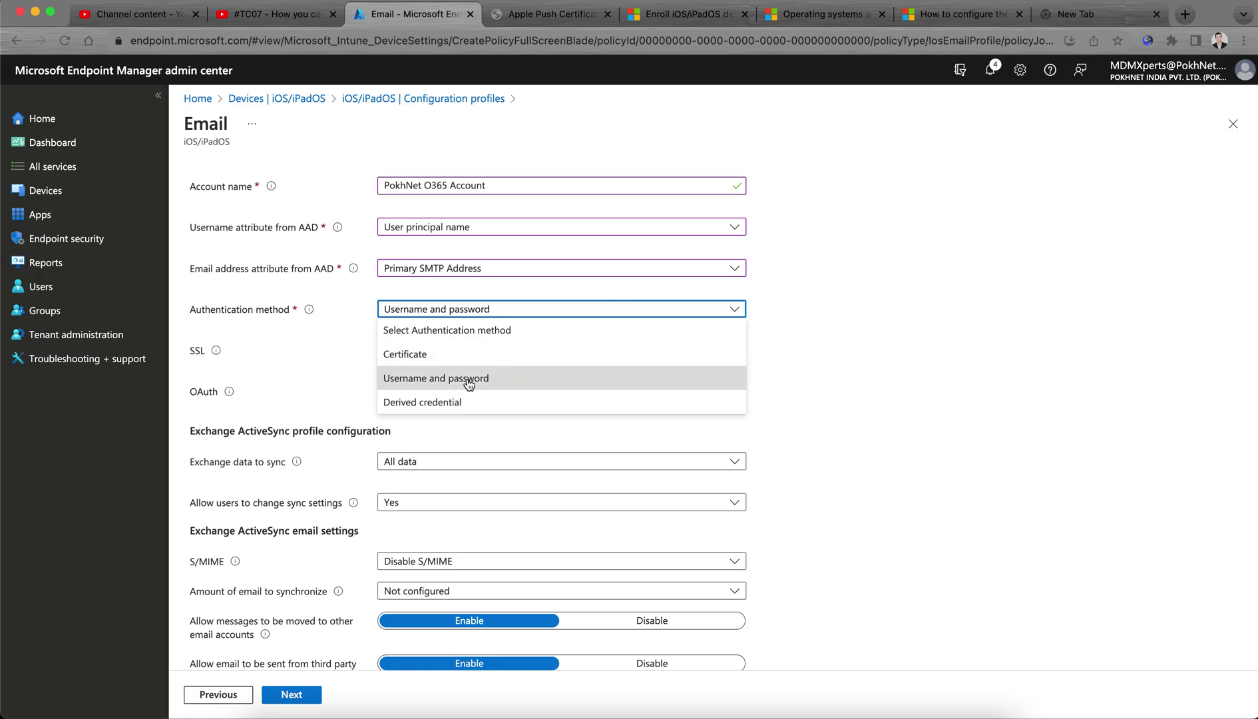
click(836, 387)
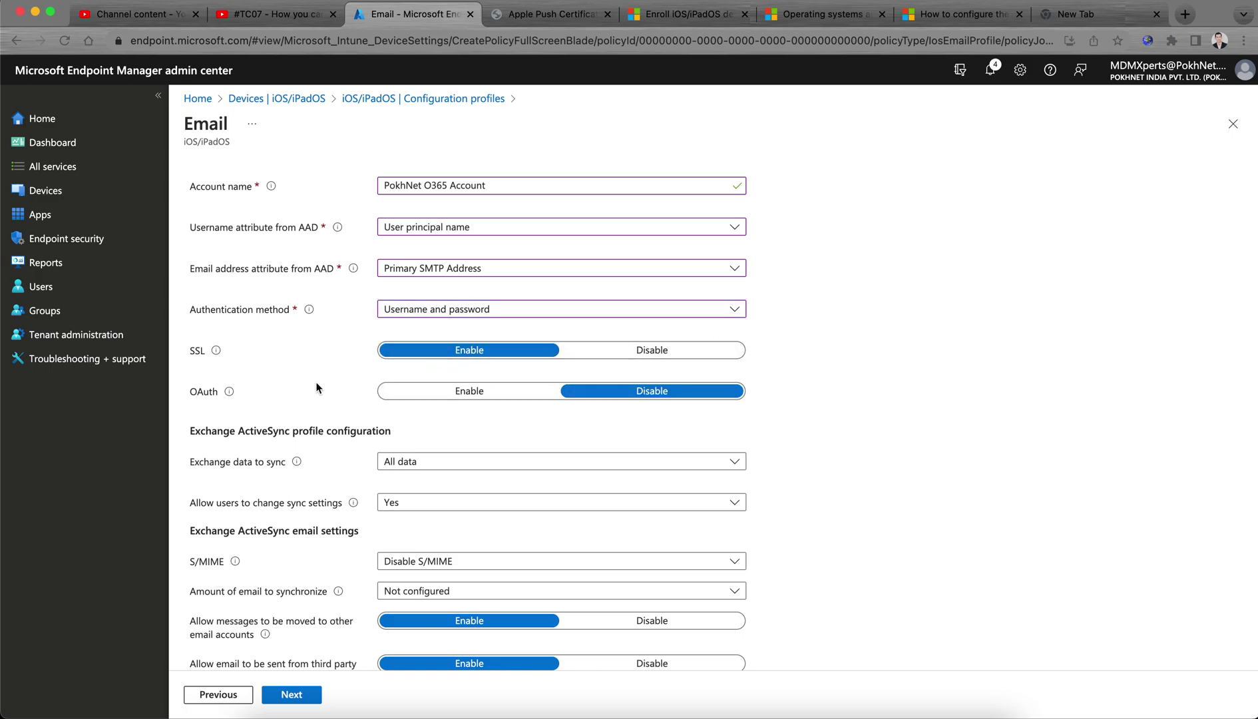
Read the SSL and OAuth descriptions and enable OAuth for the email account.
mouse_move(217, 351)
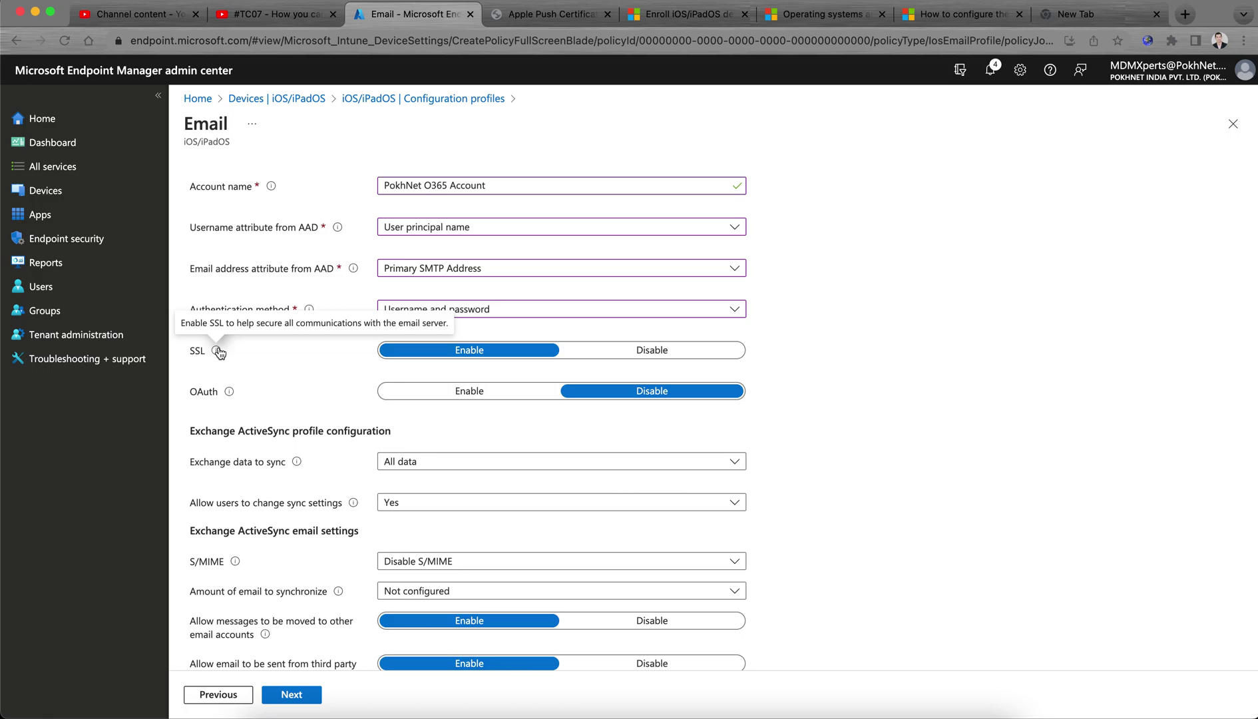
mouse_move(231, 394)
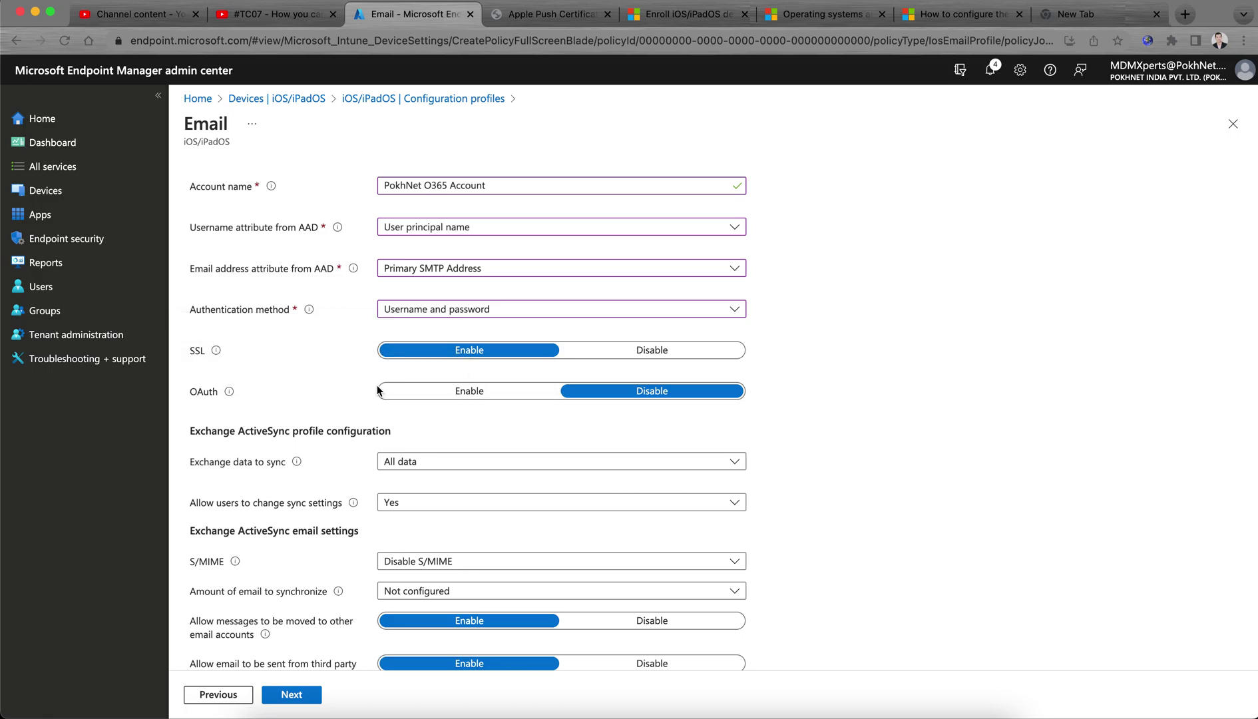
click(432, 393)
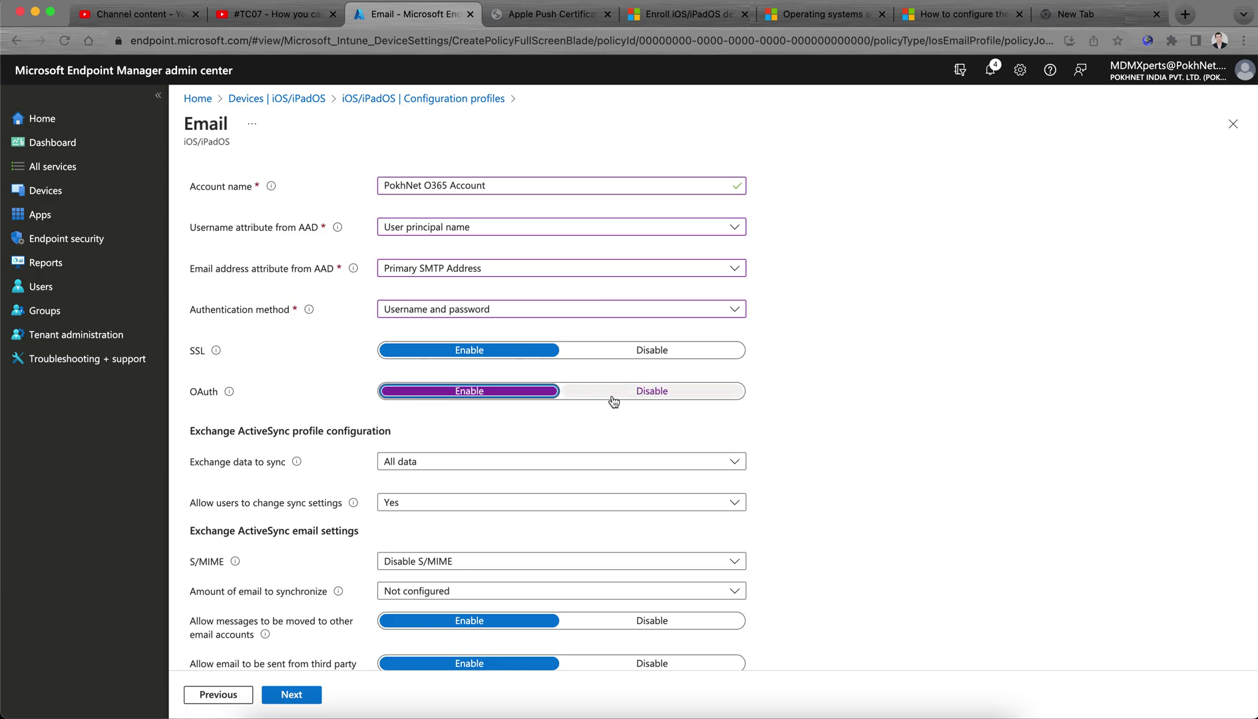
Try Email only as the Exchange data to sync, and set it back to All data.
scroll(861, 392, down, 2)
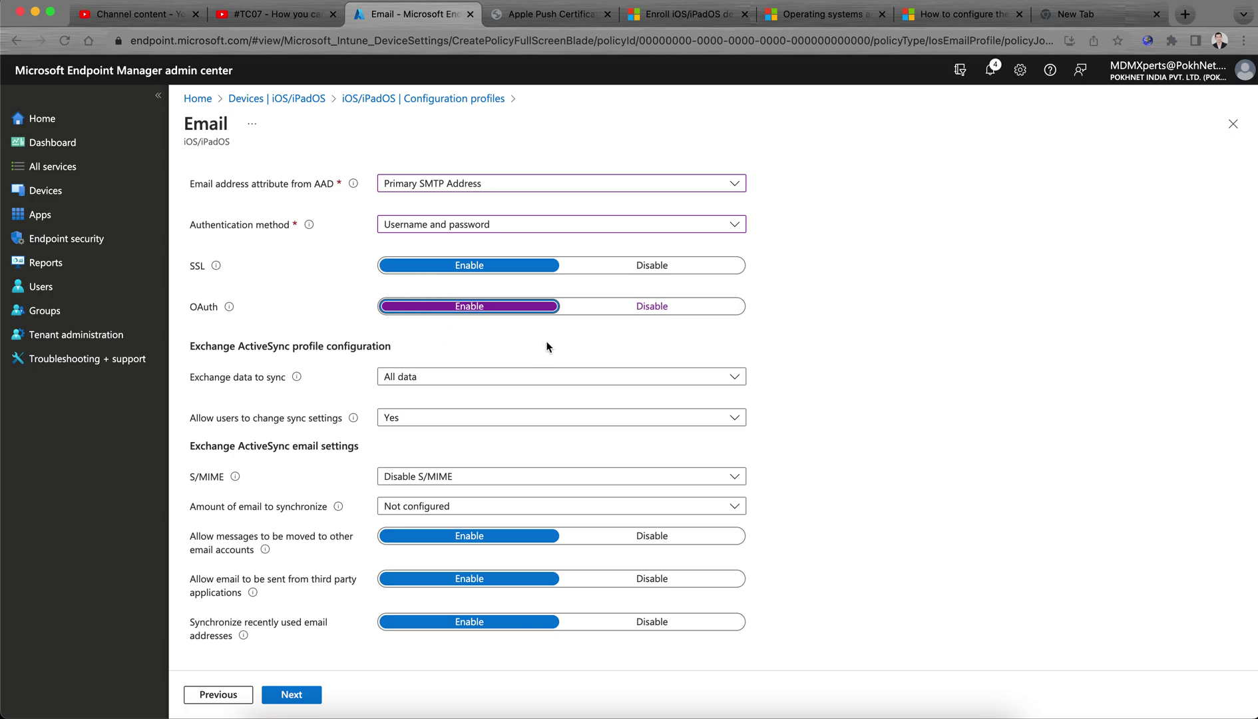
scroll(547, 346, down, 1)
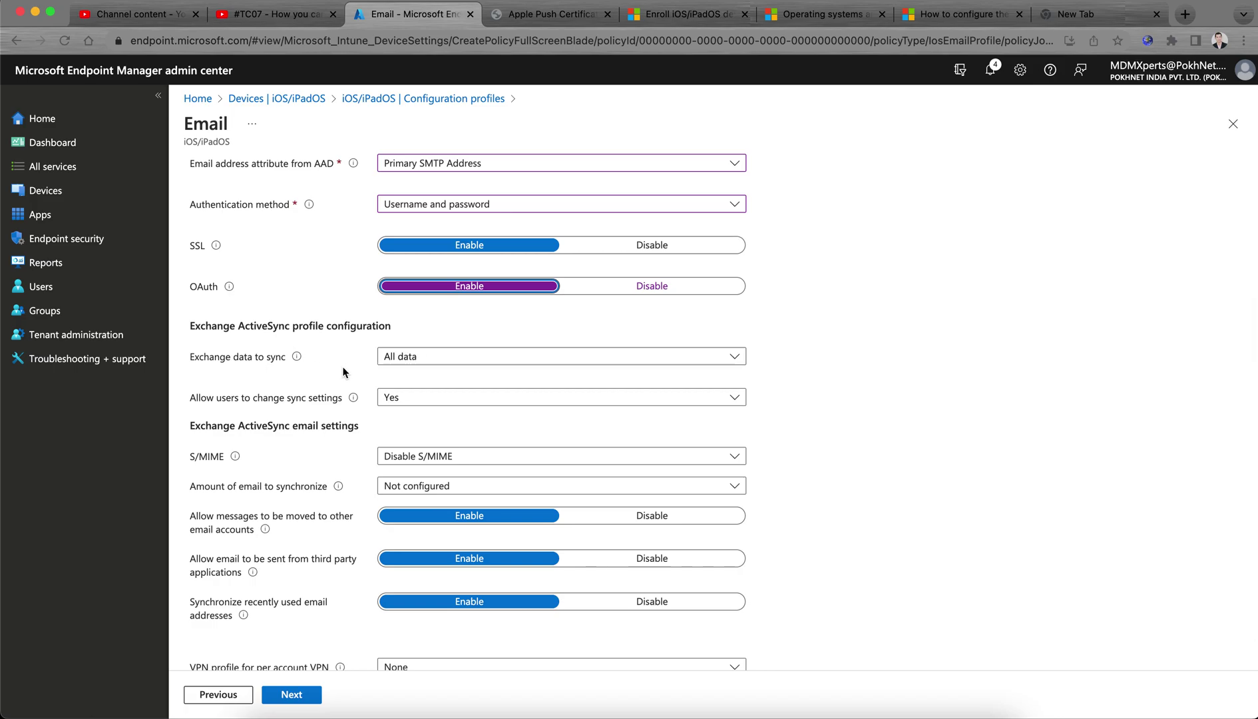
click(418, 357)
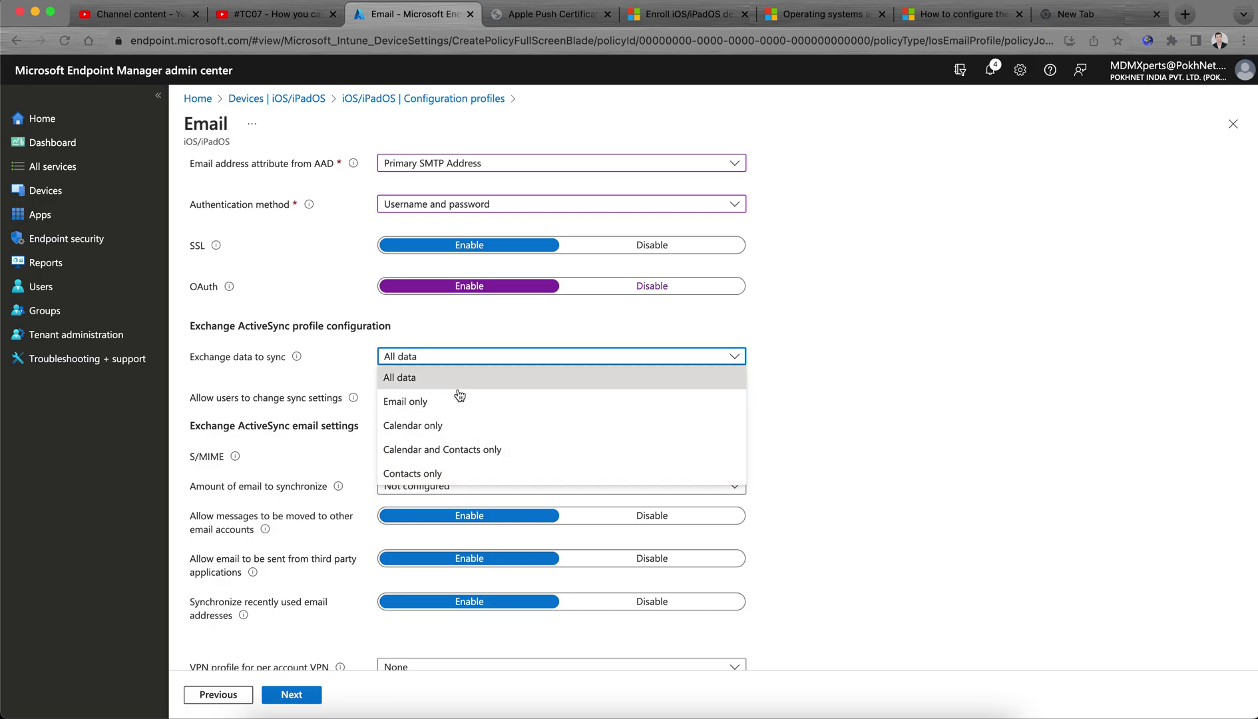
click(458, 400)
click(407, 357)
click(413, 379)
scroll(886, 393, down, 2)
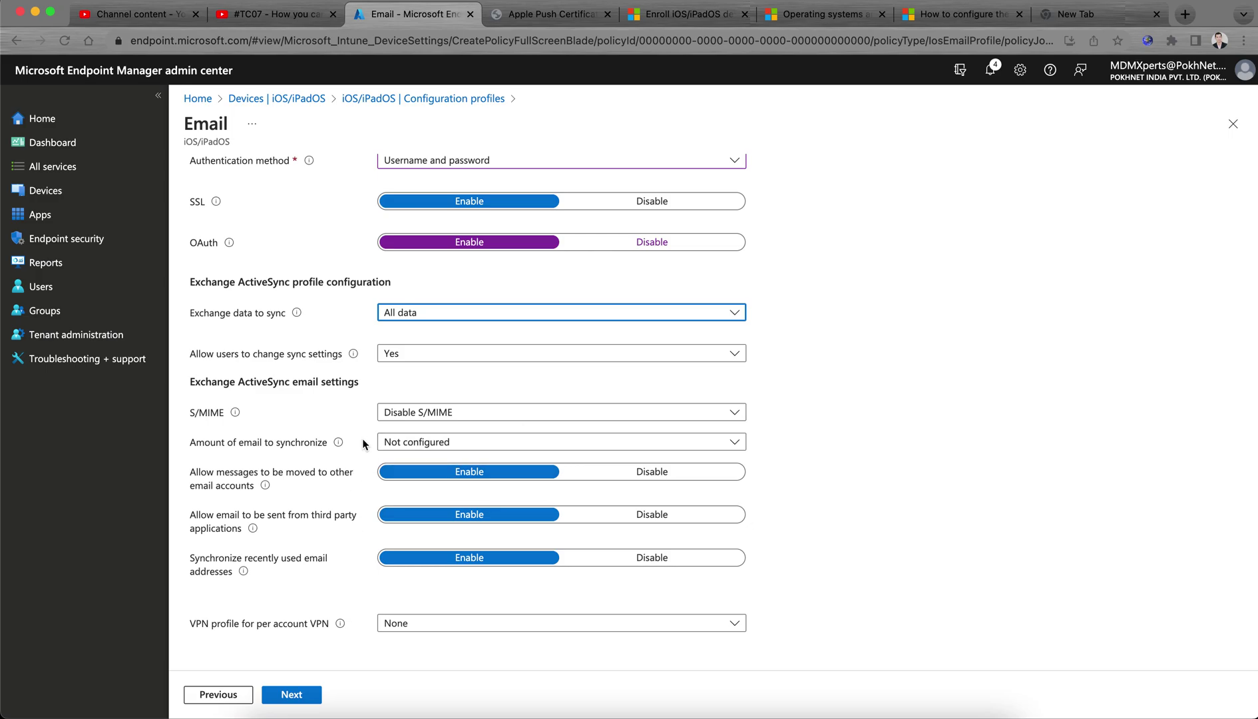
Check the VPN profile choices for per-account VPN, keep None, and continue to the assignments.
click(443, 626)
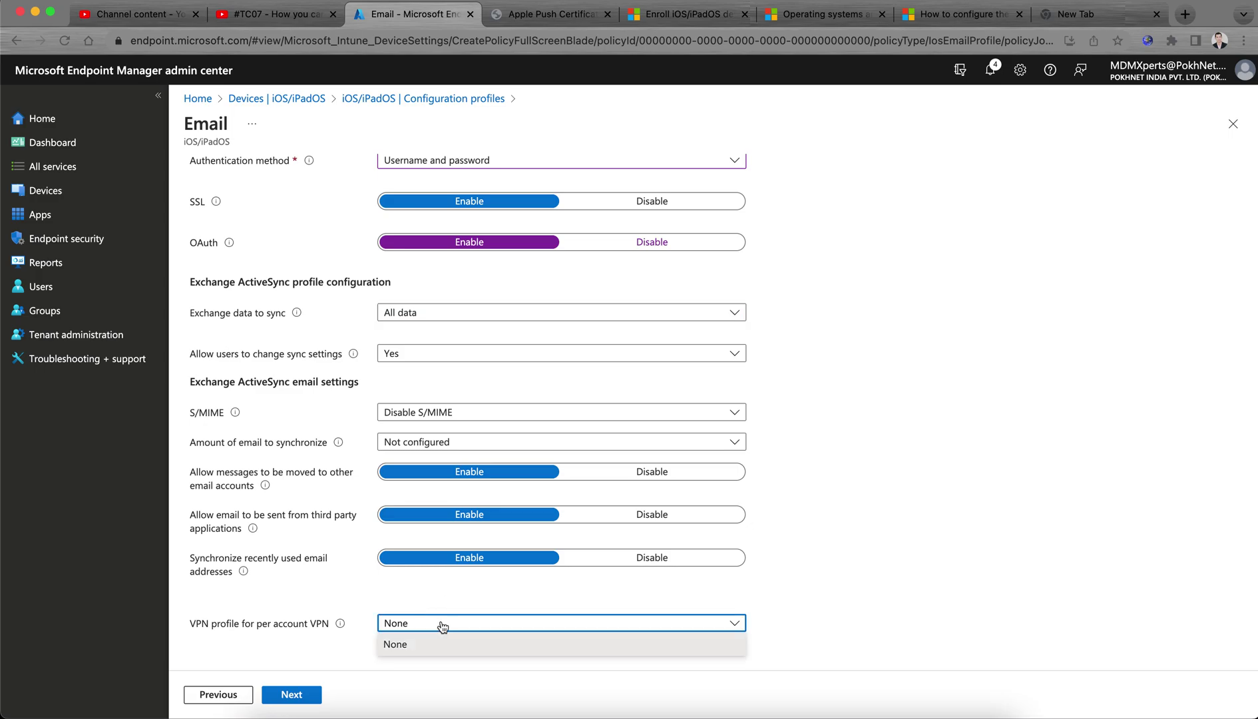
click(817, 575)
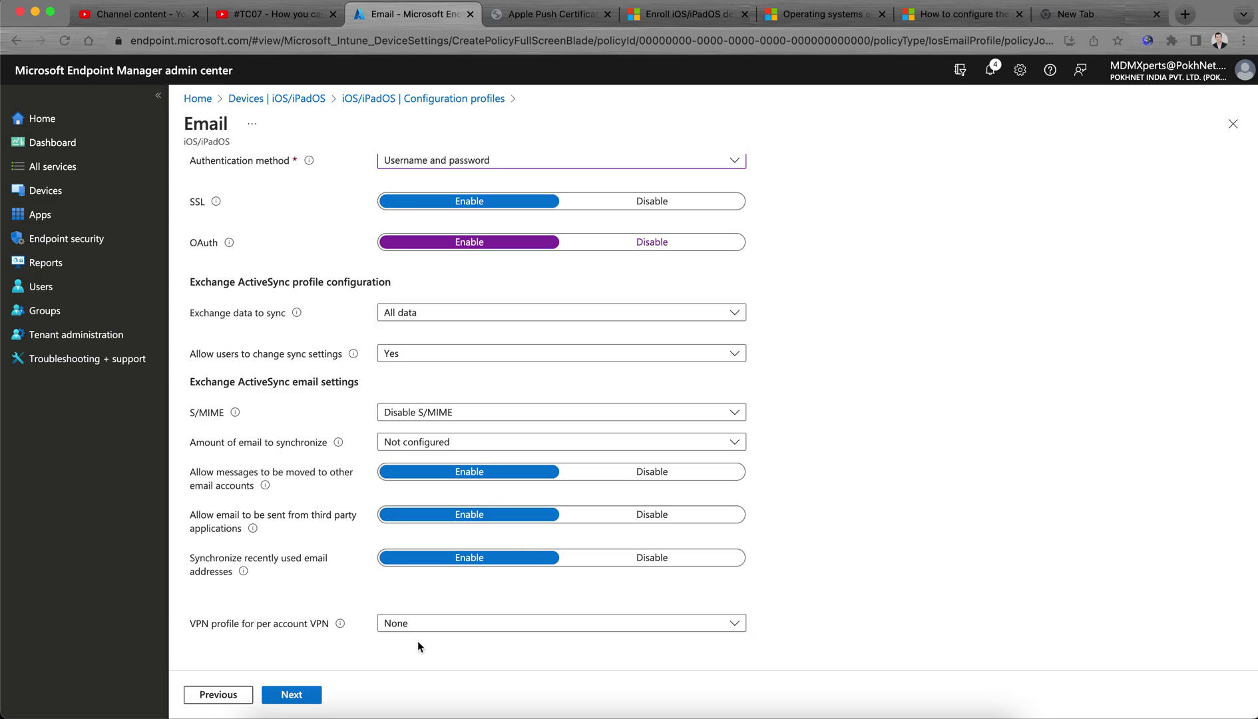
click(296, 692)
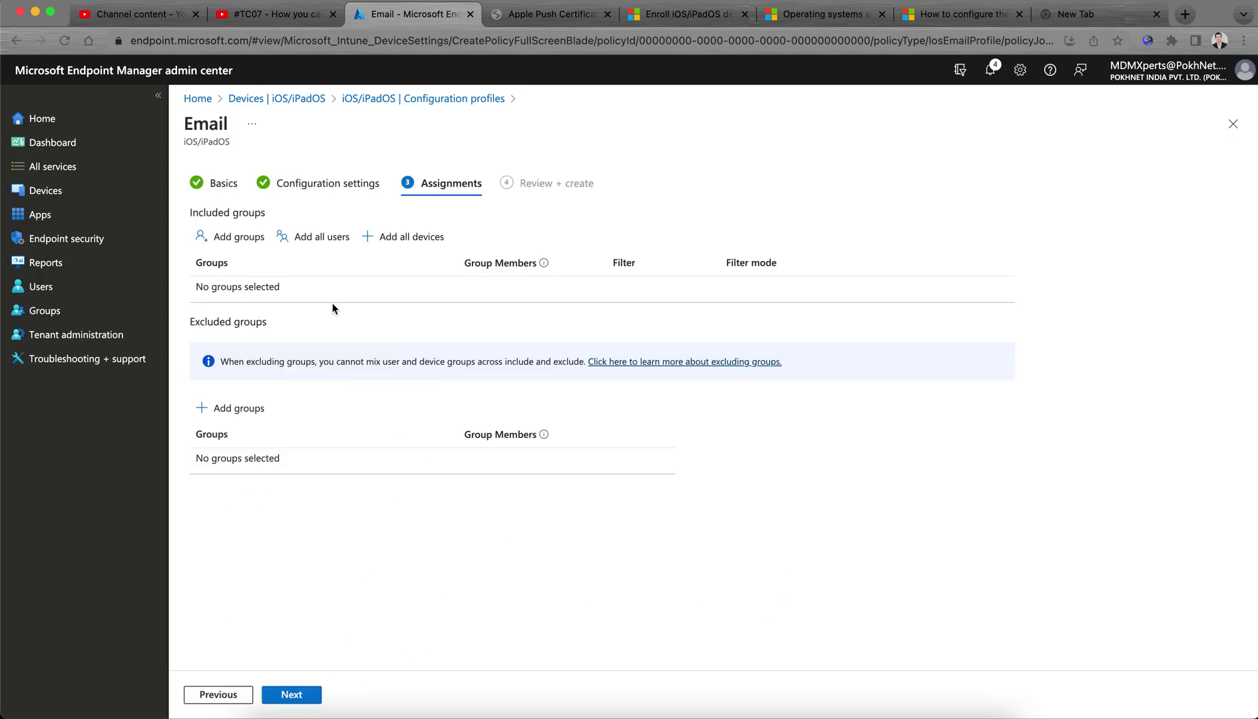
Assign the email profile to All users and create it from the review stage.
click(241, 238)
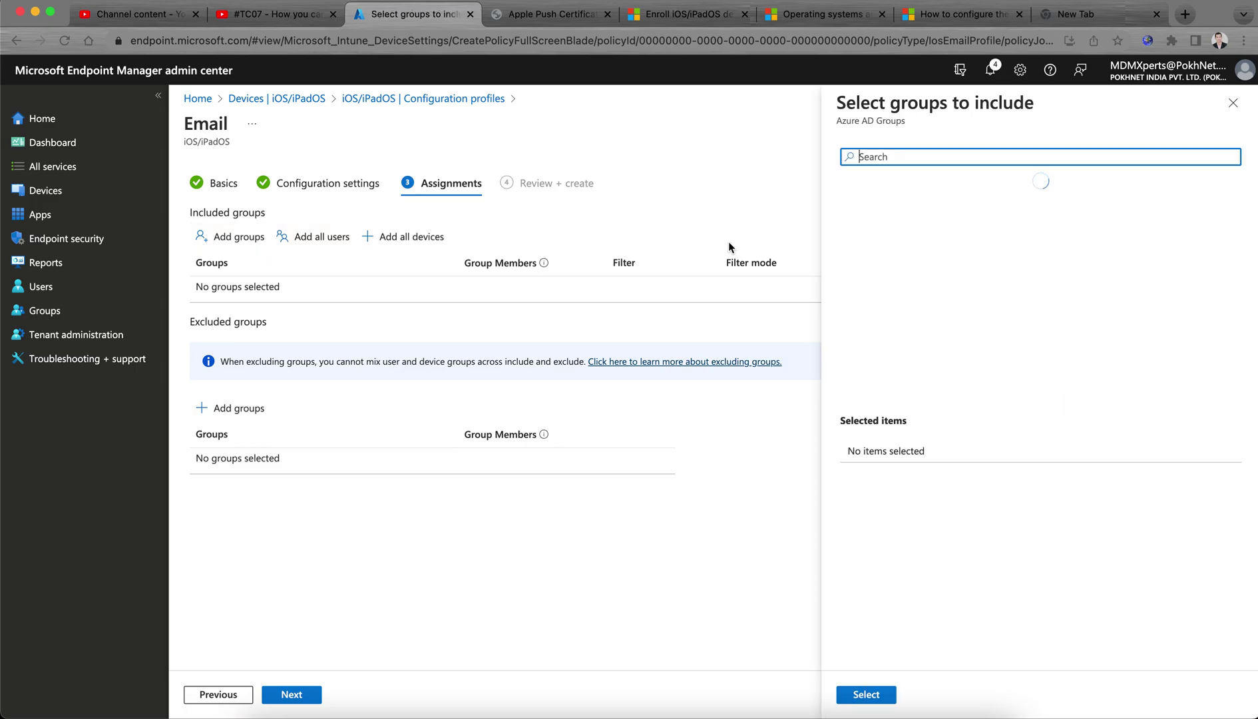
click(1233, 102)
click(328, 237)
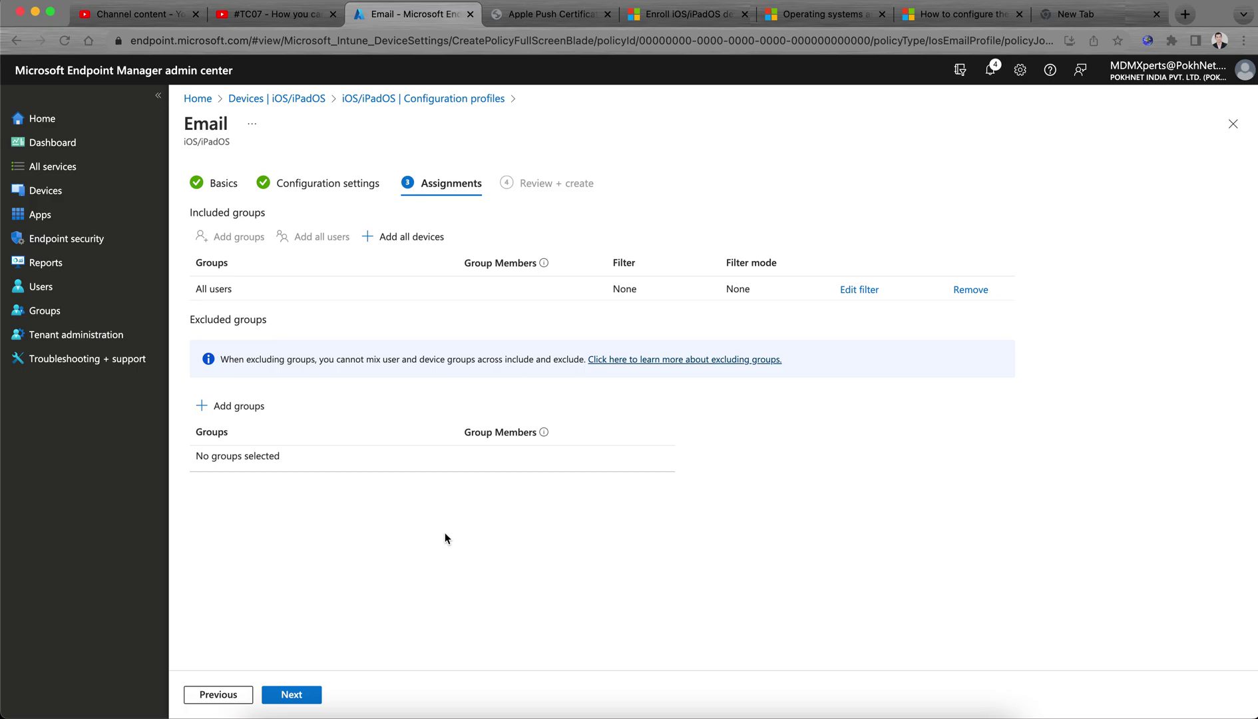
click(295, 696)
click(292, 695)
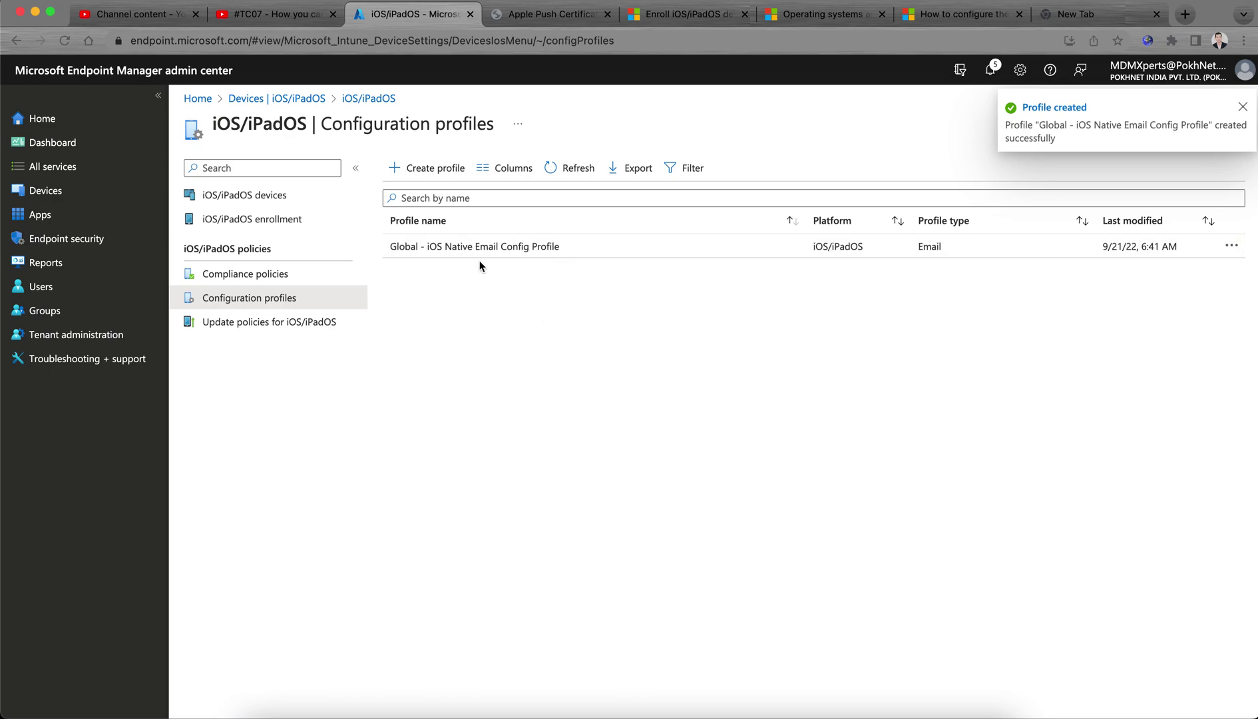
Review the templates offered for a new iOS/iPadOS configuration profile and close the profile creation without creating one.
click(452, 170)
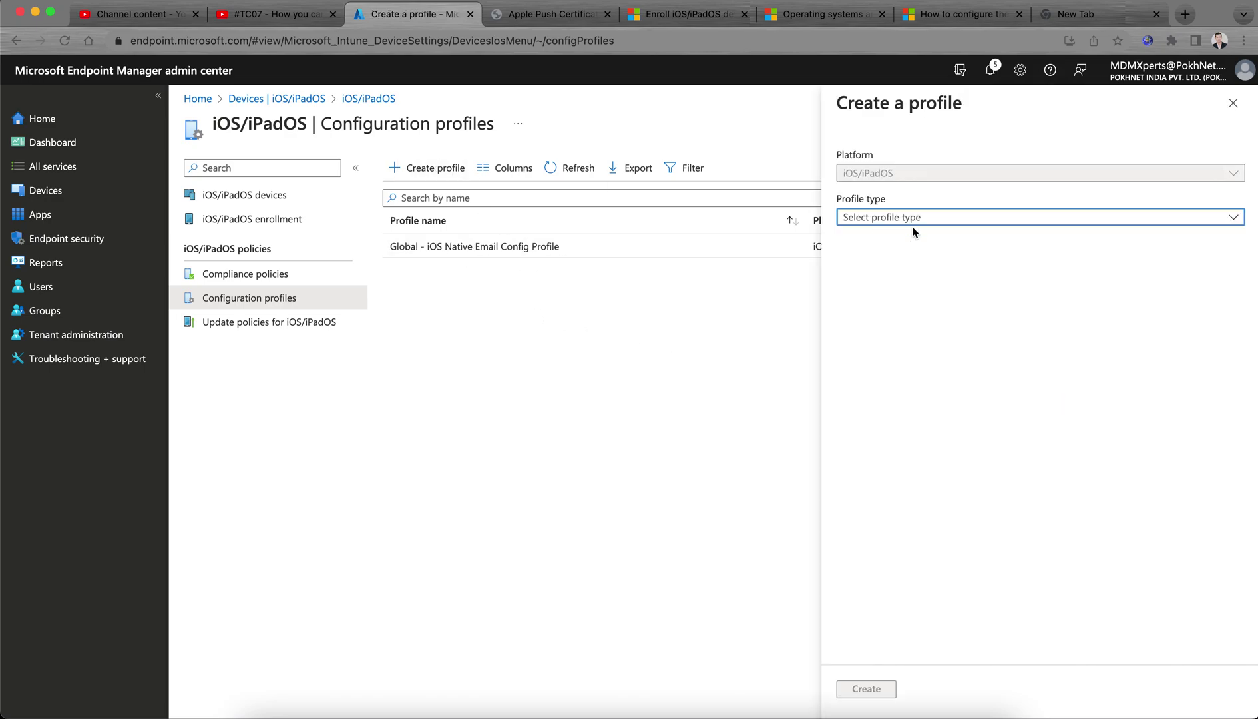
click(928, 224)
click(916, 259)
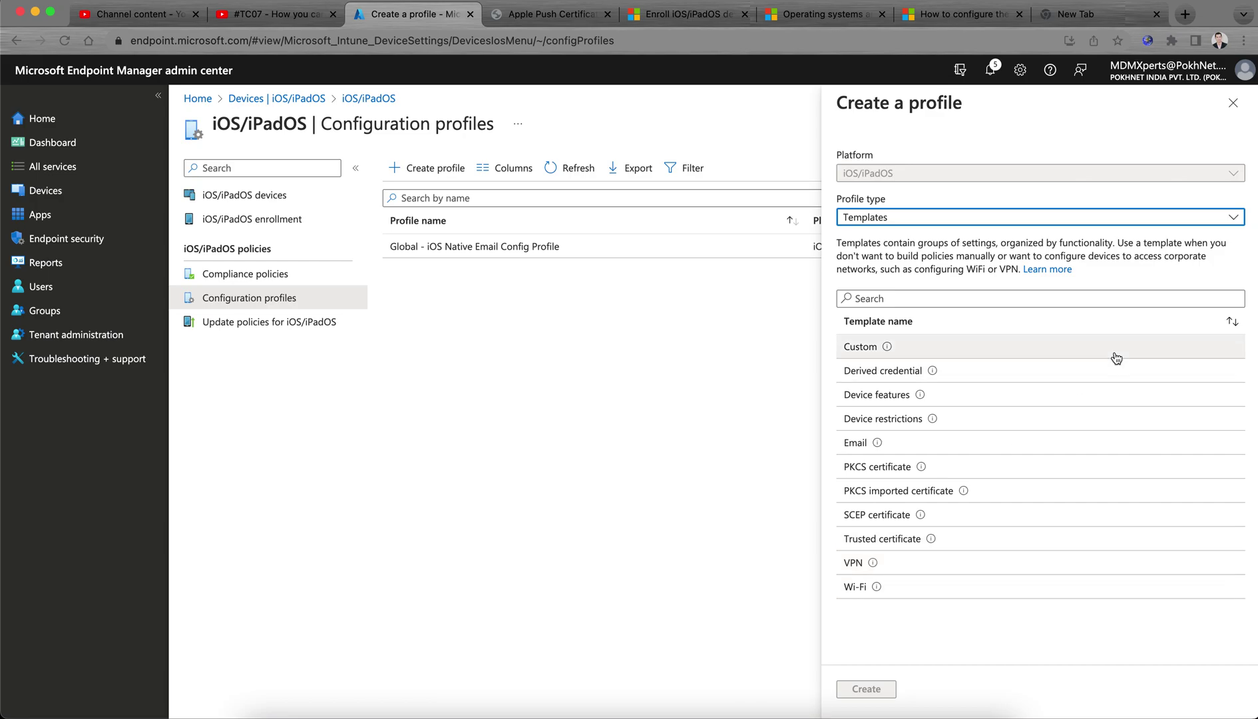
click(1233, 103)
click(758, 125)
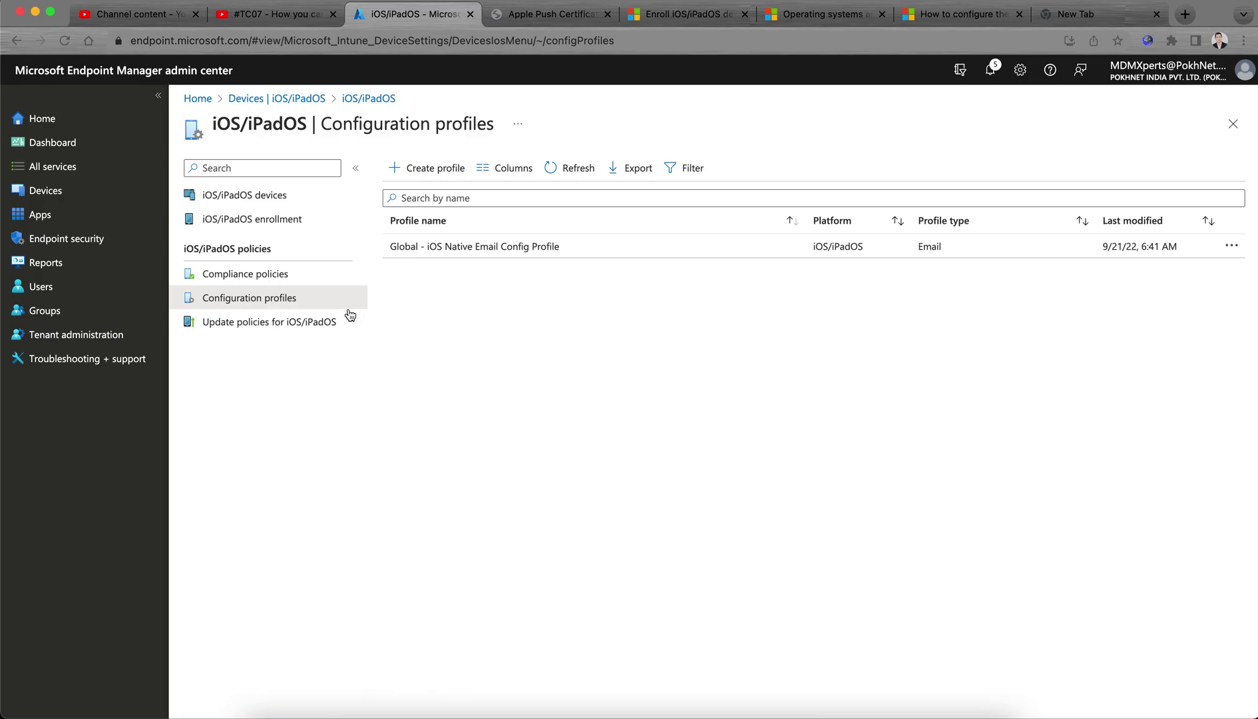
Review the iOS/iPadOS compliance policies and configuration profiles lists, ending on the compliance policies.
click(281, 273)
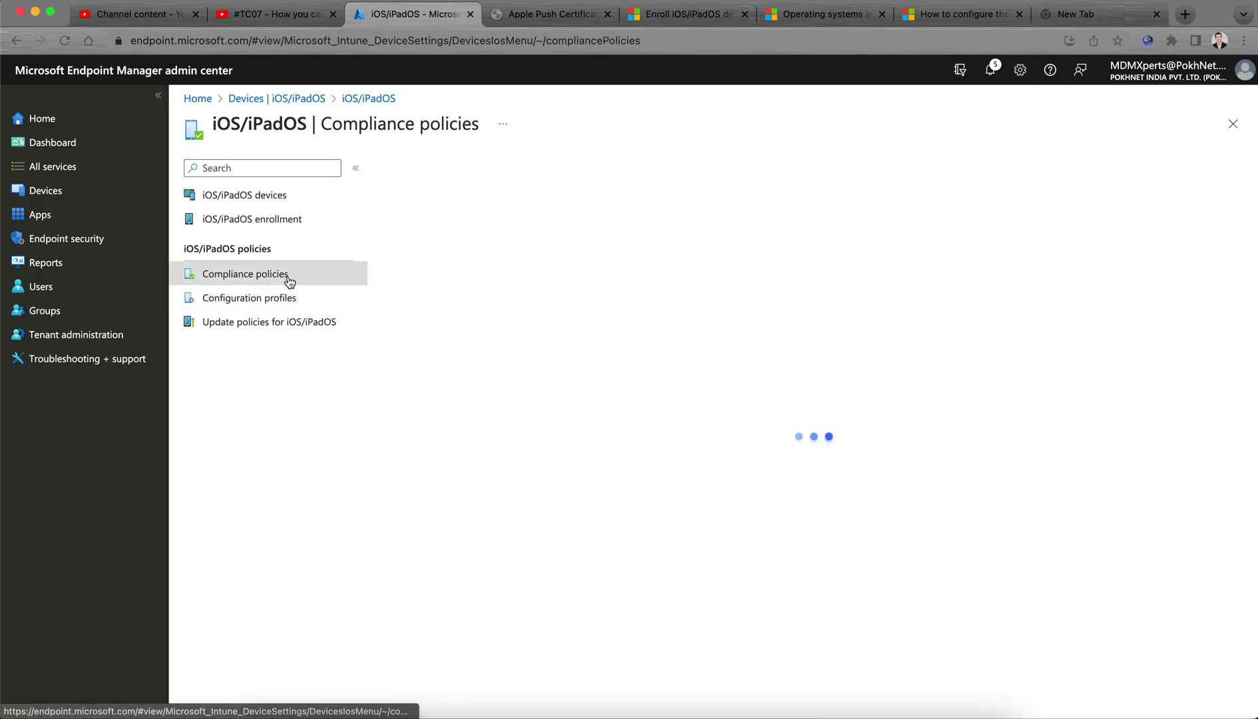
click(293, 298)
click(298, 278)
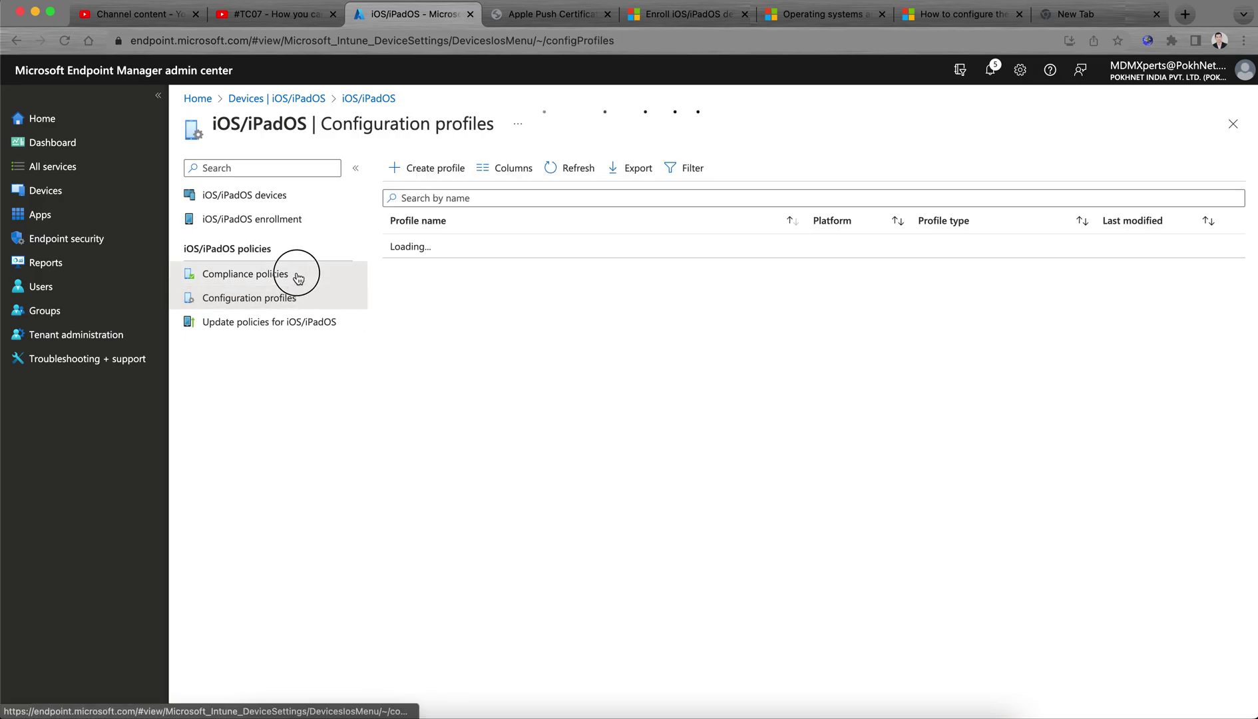
click(299, 298)
click(301, 283)
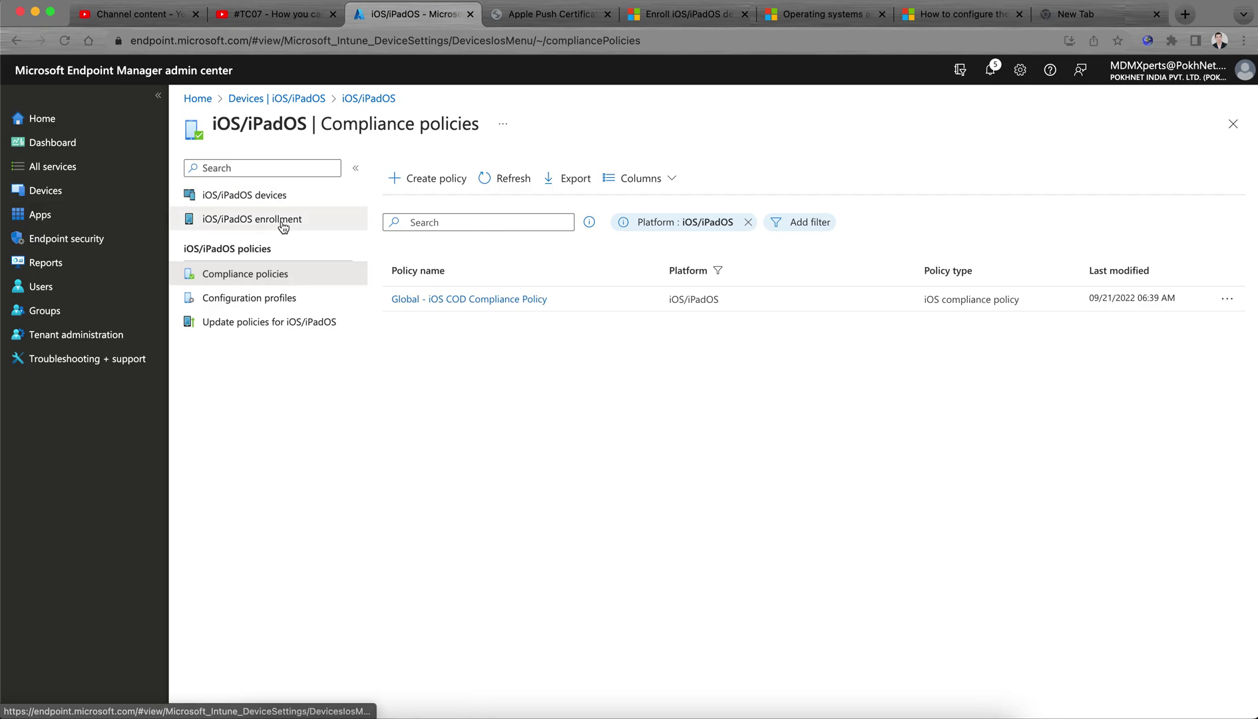
Leave the iOS/iPadOS policies by way of the enrollment page and open the general Devices section.
click(305, 221)
click(93, 198)
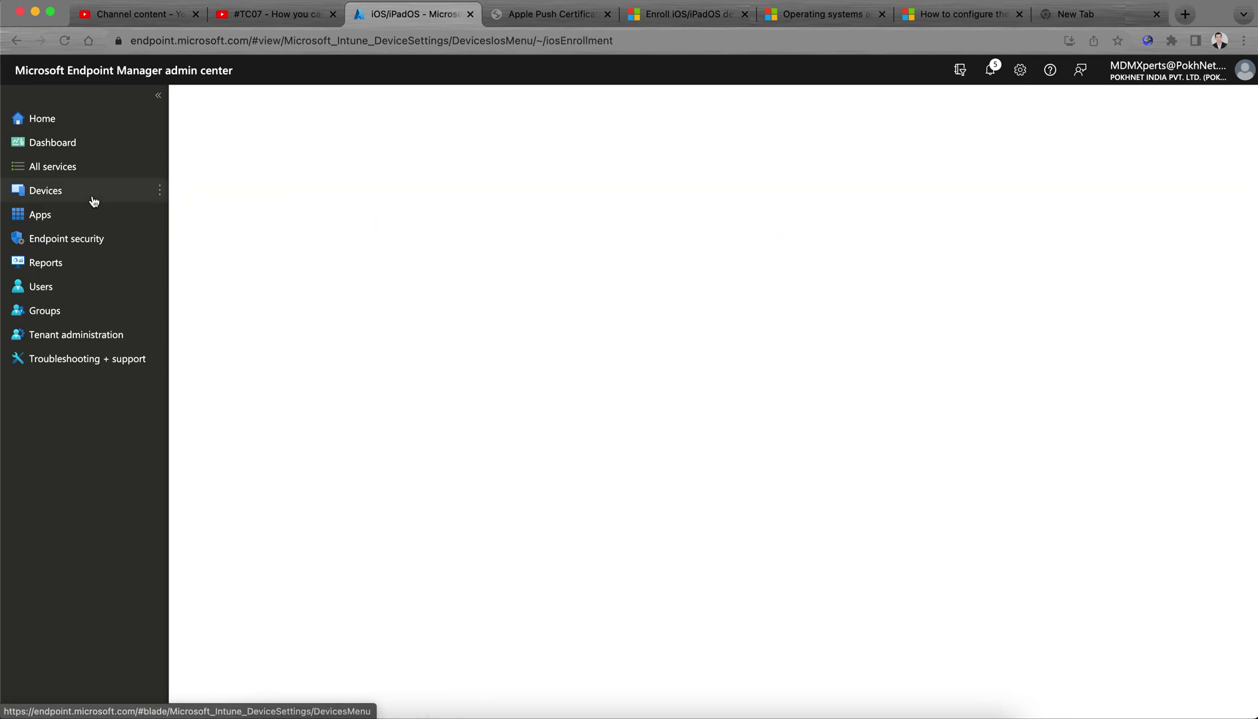